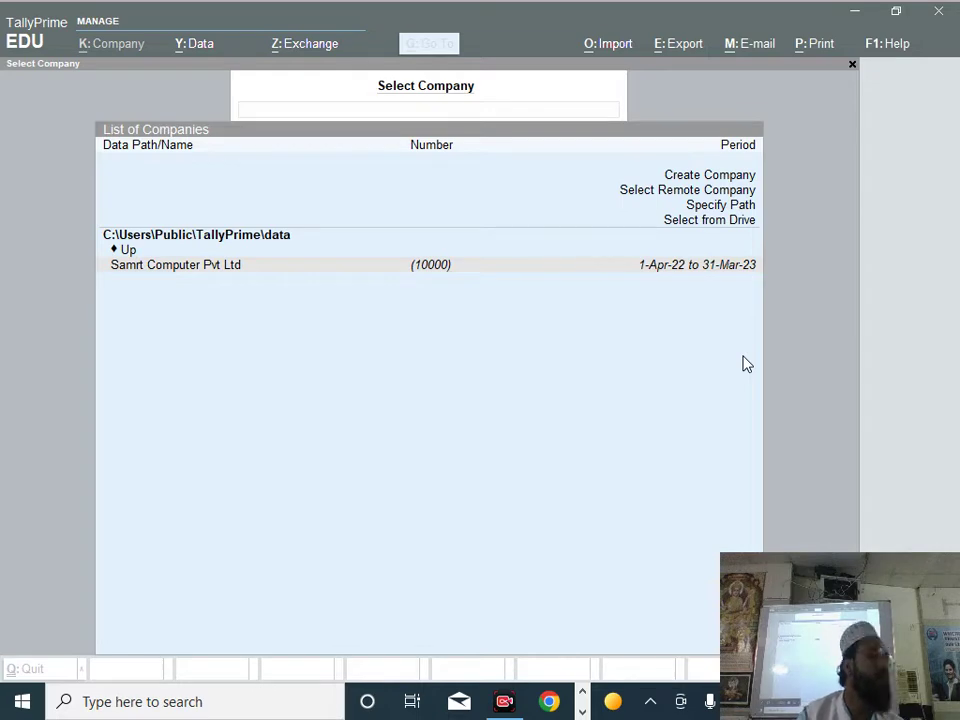
Step: Minimize TallyPrime and create a desktop folder named "project on tallyy"
left_click(856, 14)
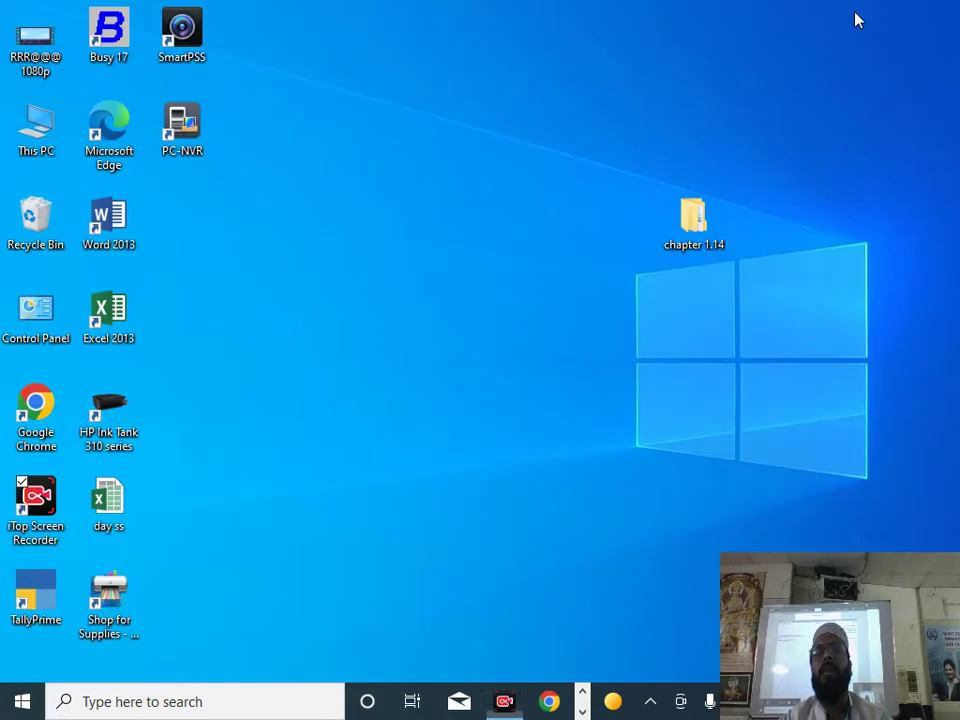
right_click(467, 177)
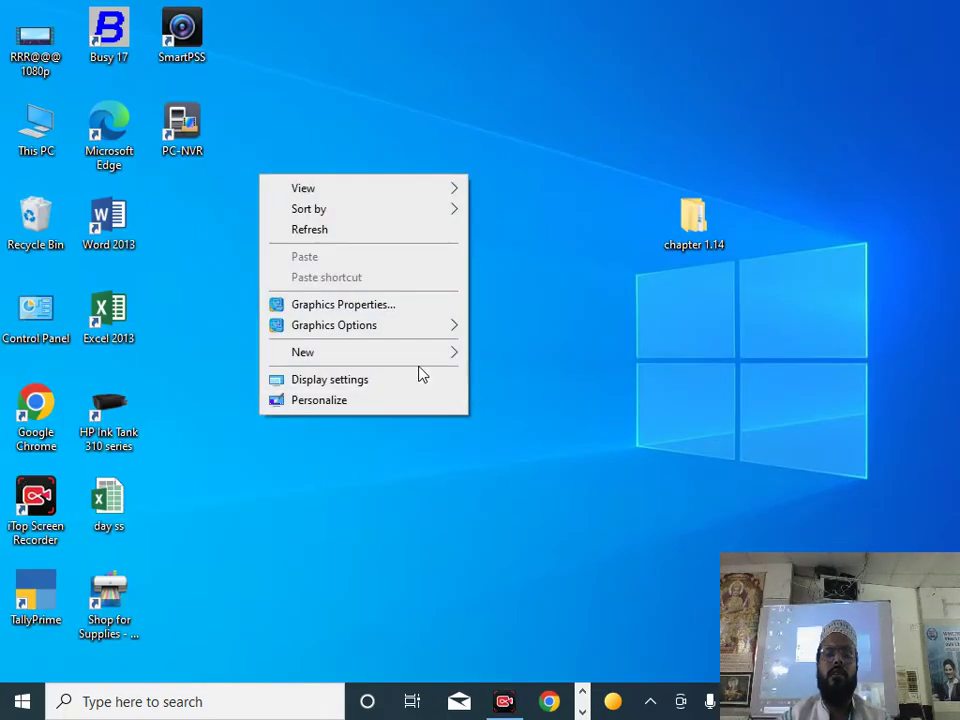
mouse_move(425, 356)
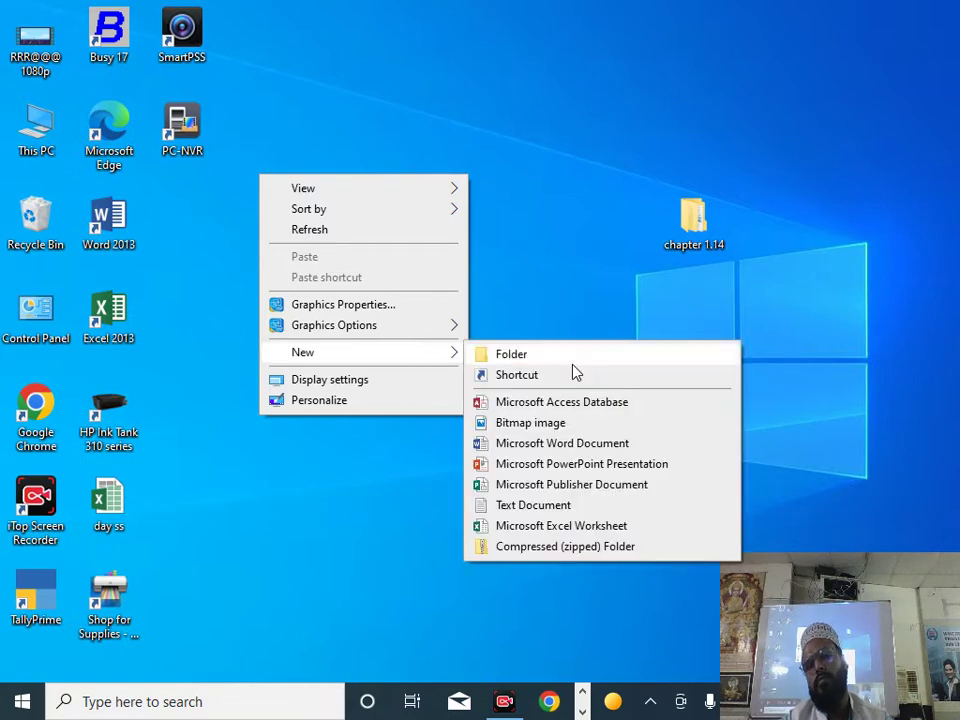
left_click(572, 354)
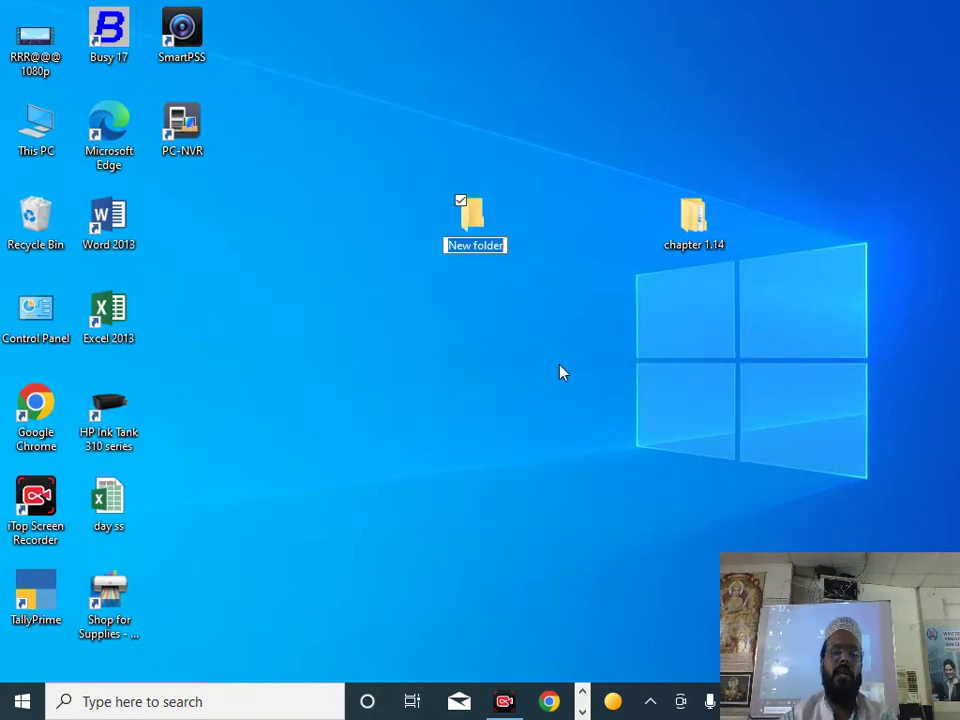
type("project on tallyy")
key("Return")
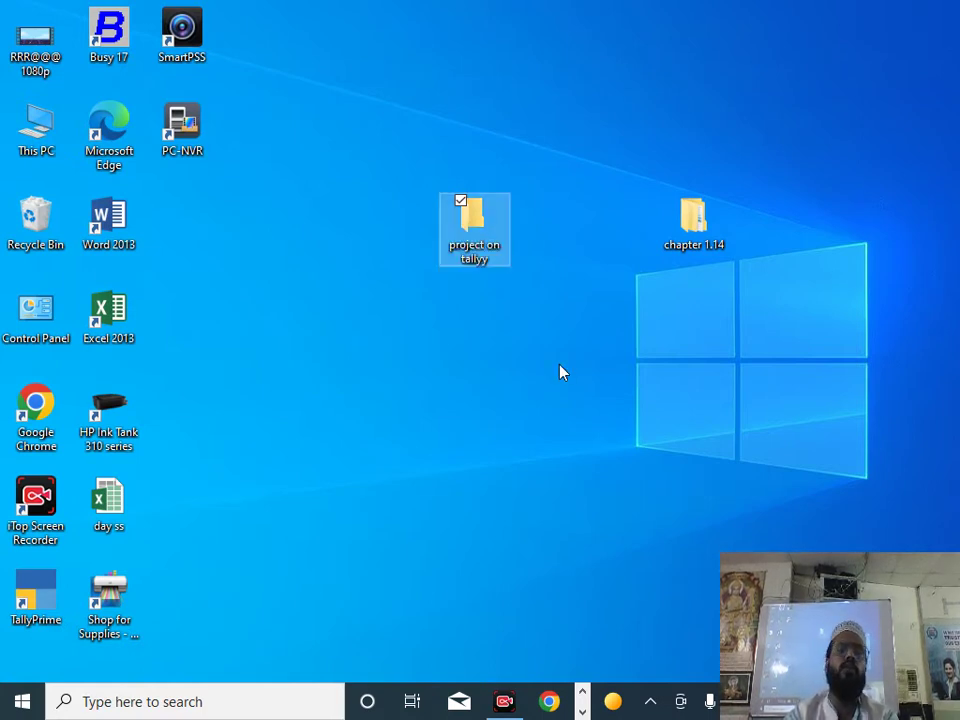
left_click(560, 372)
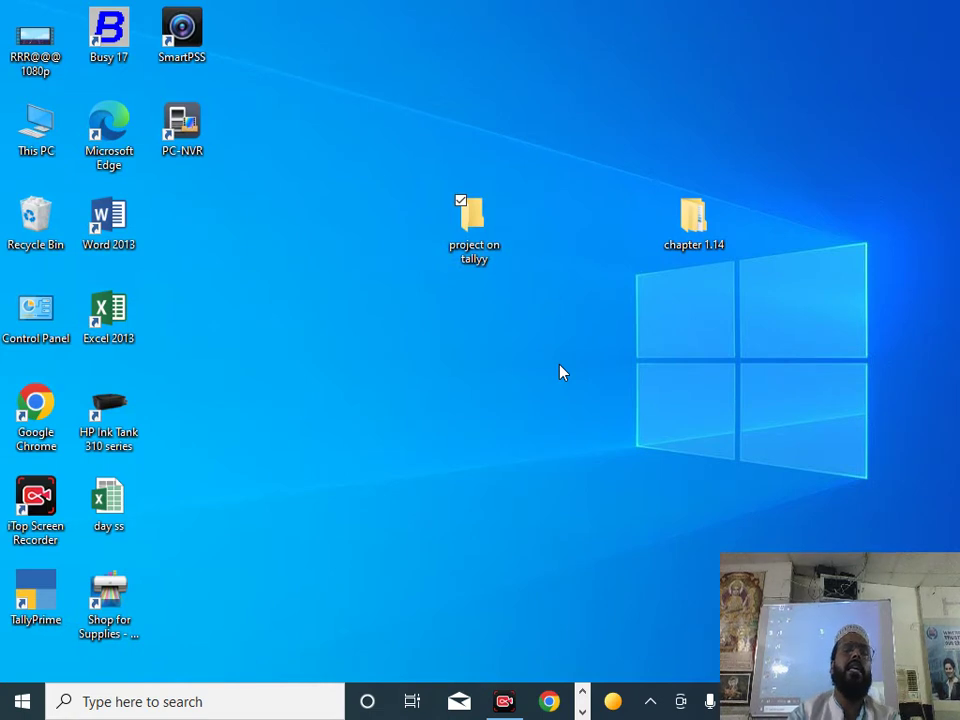
Step: Open the "project on tallyy" folder and copy its full path
key("Return")
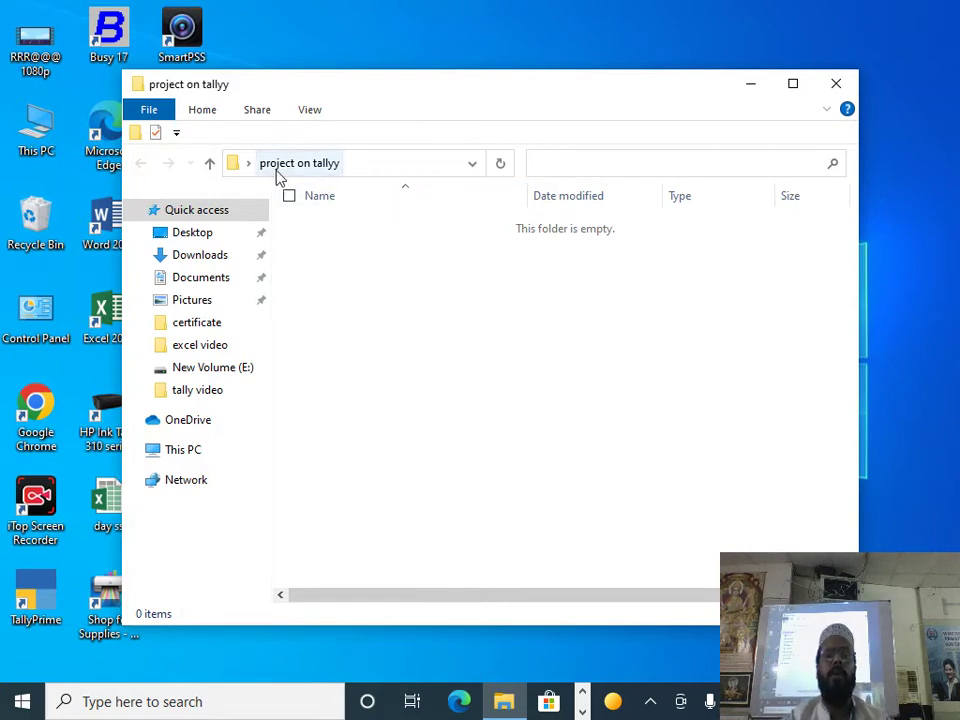
left_click(350, 168)
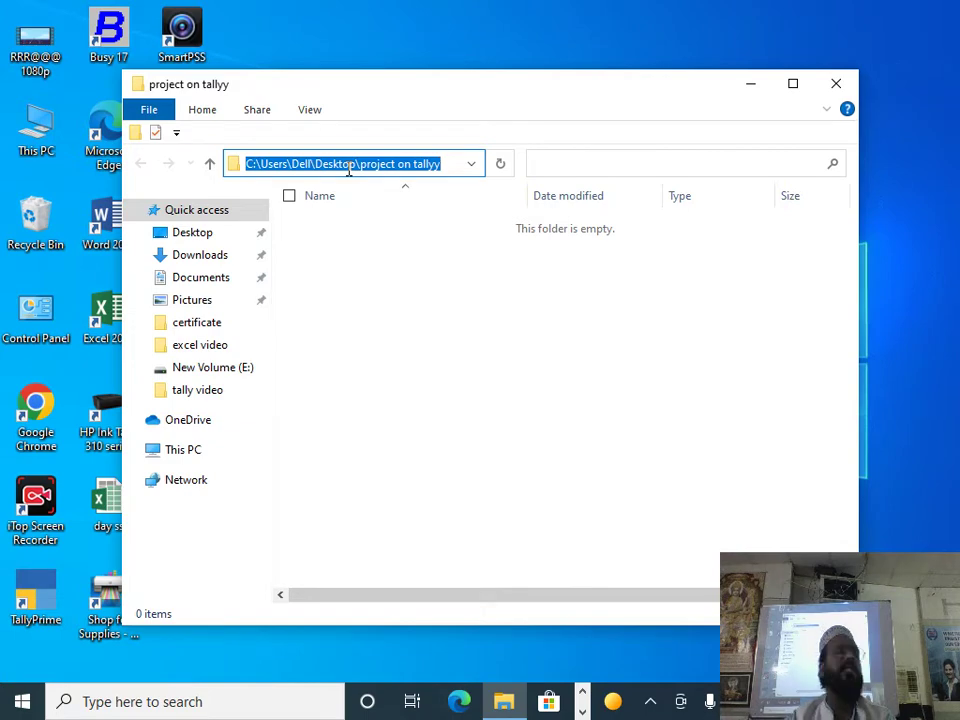
right_click(262, 166)
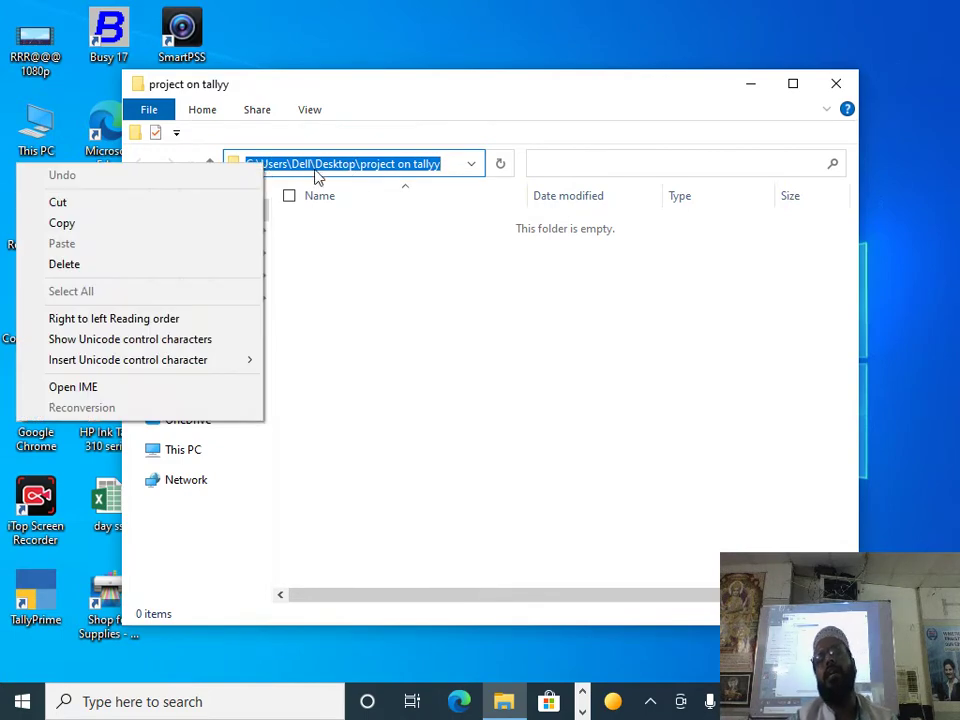
left_click(90, 228)
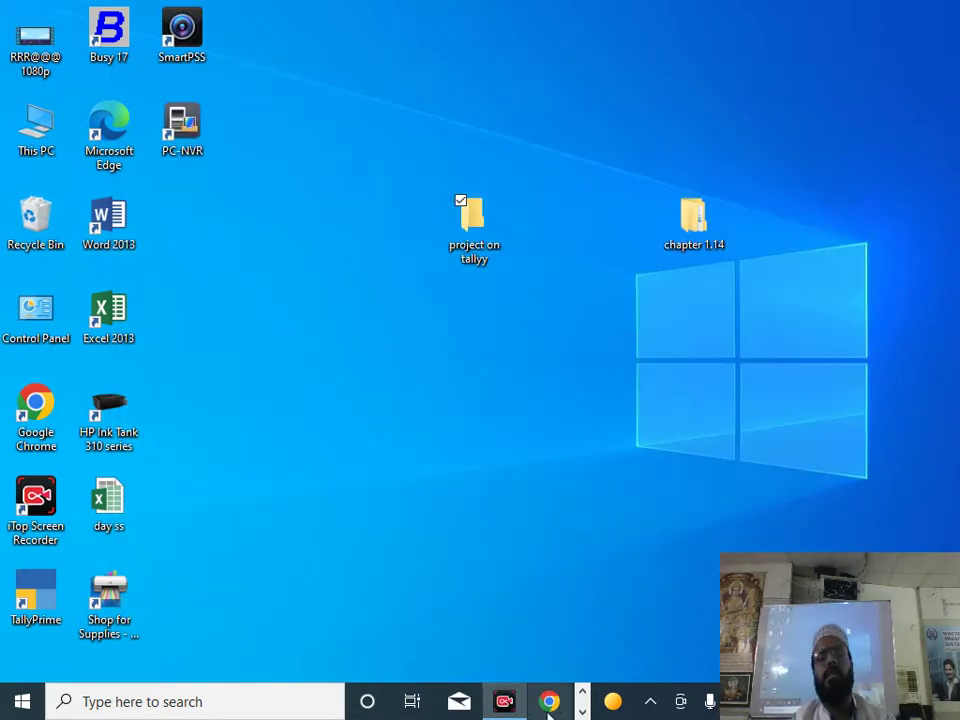
Step: Switch back to TallyPrime and open the creation form for a new company
key("alt+Tab")
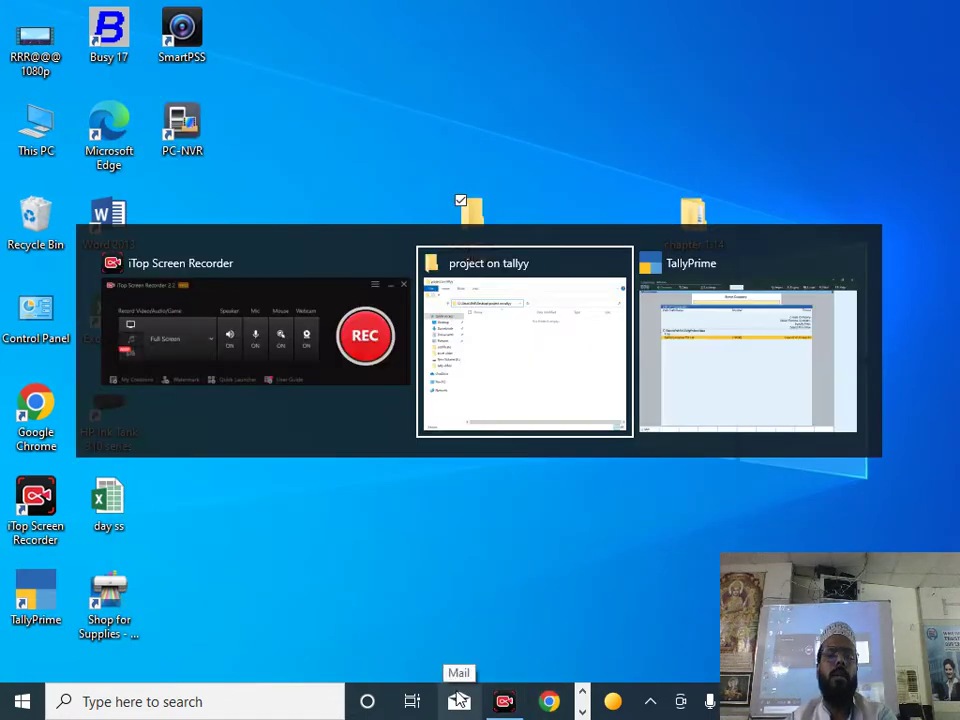
key("alt+Tab")
mouse_move(459, 701)
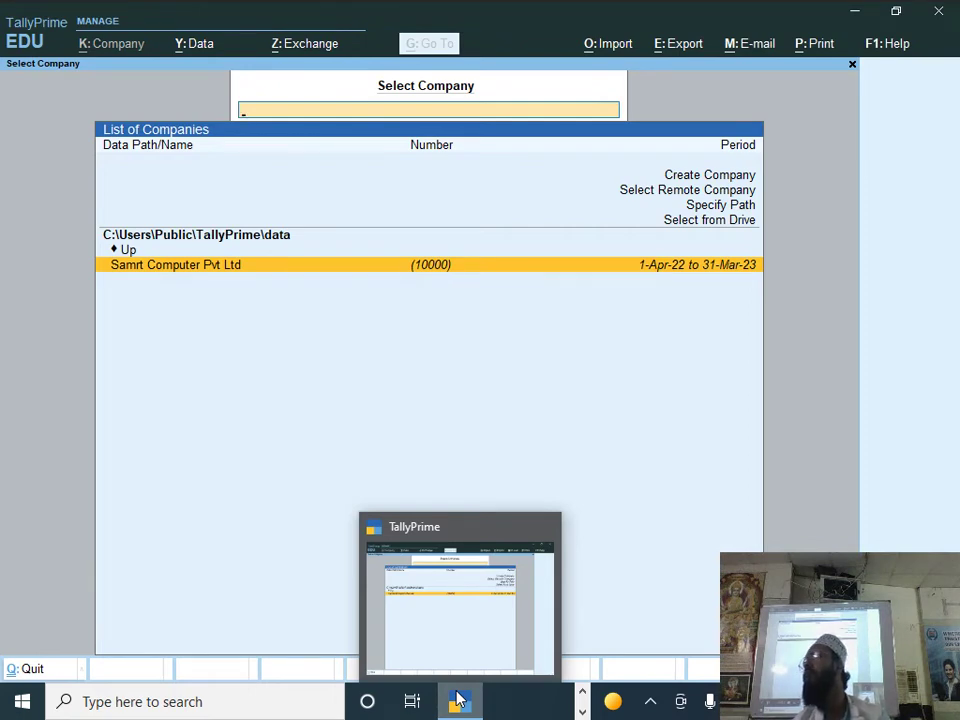
key("Up")
key("Up")
key("Up")
key("Up")
key("Up")
key("Up")
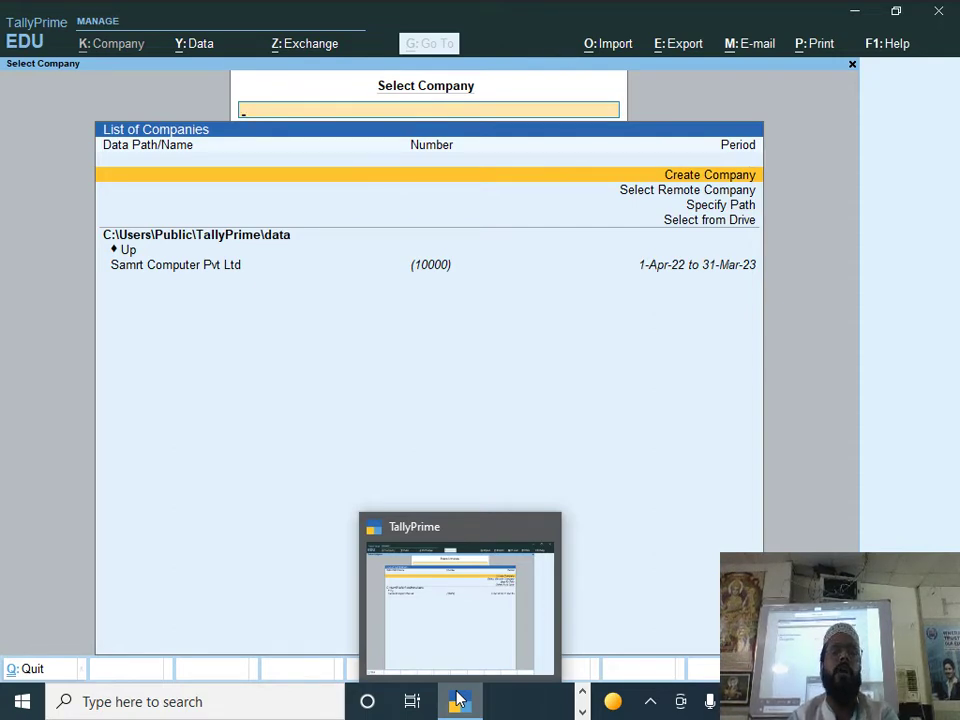
key("Return")
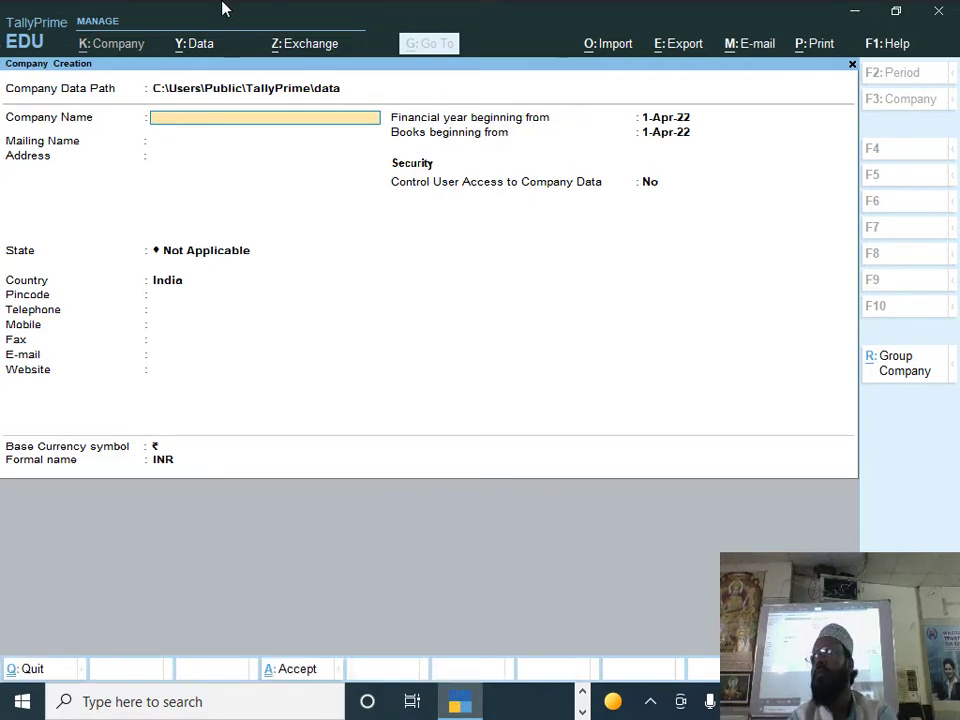
Step: Set the company data path to the copied folder path, C:\Users\Dell\Desktop\project on tallyy
key("BackSpace")
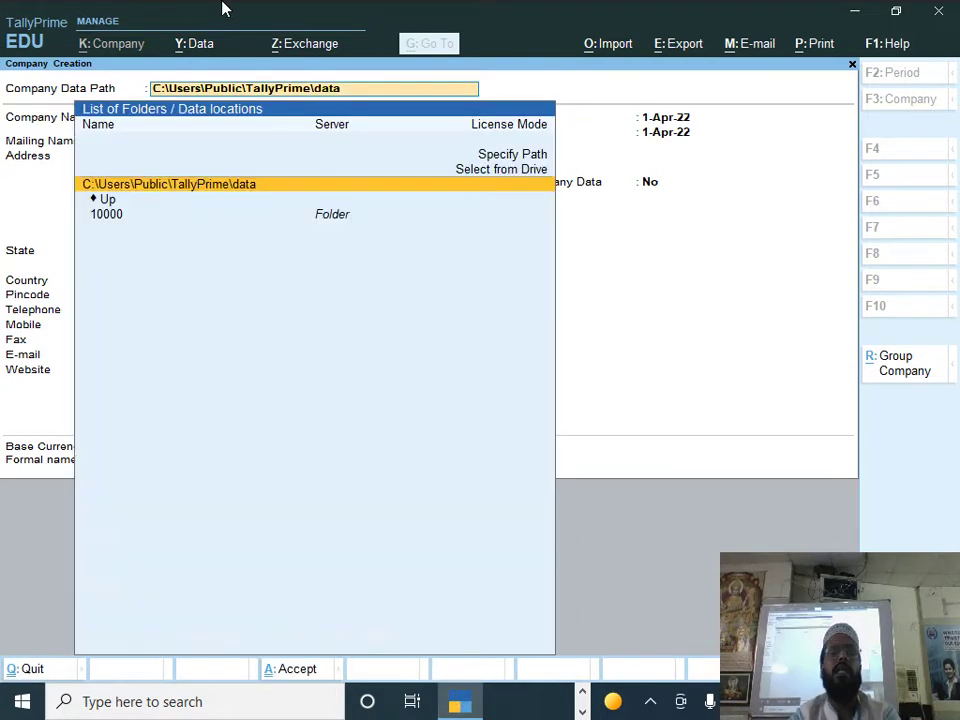
key("BackSpace")
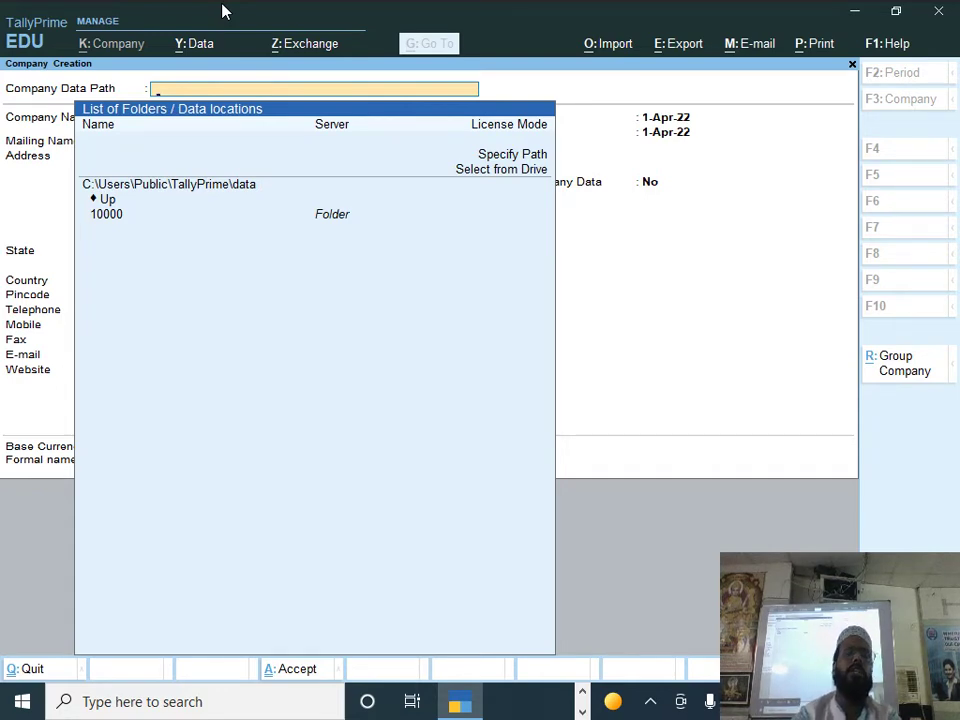
key("ctrl+alt+v")
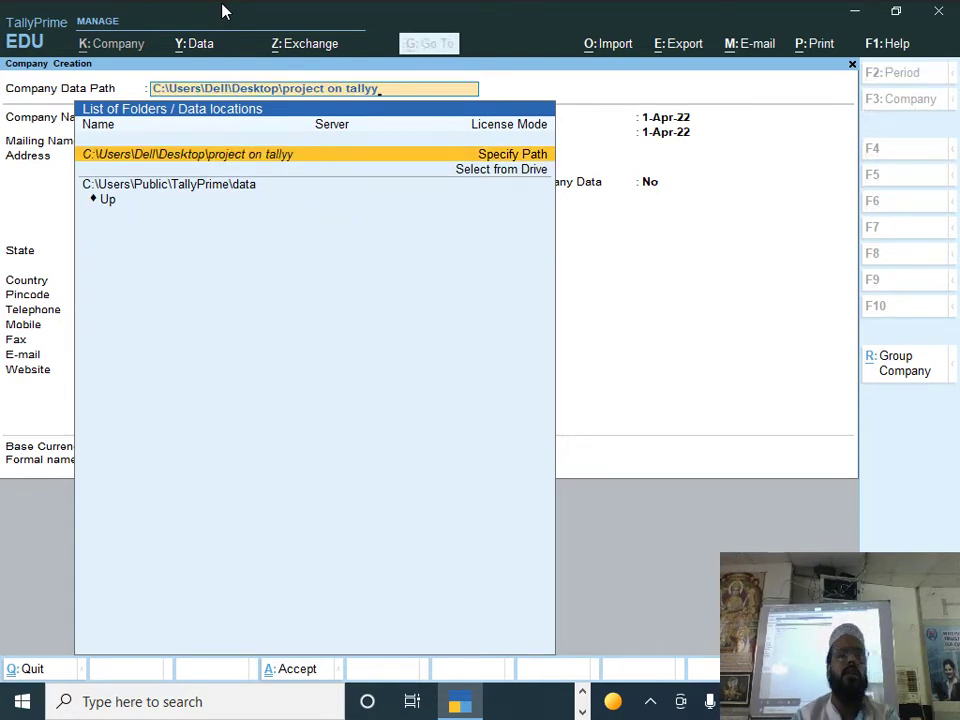
key("Return")
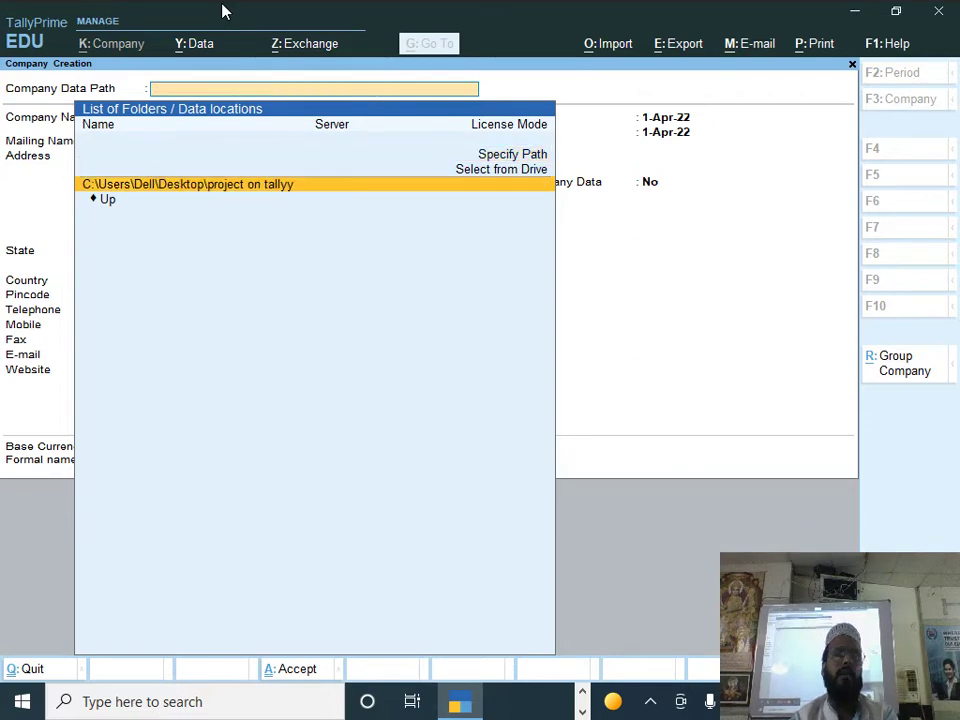
key("Return")
Step: Name the company "Project on Tally" and keep the same text as its mailing name
type("P")
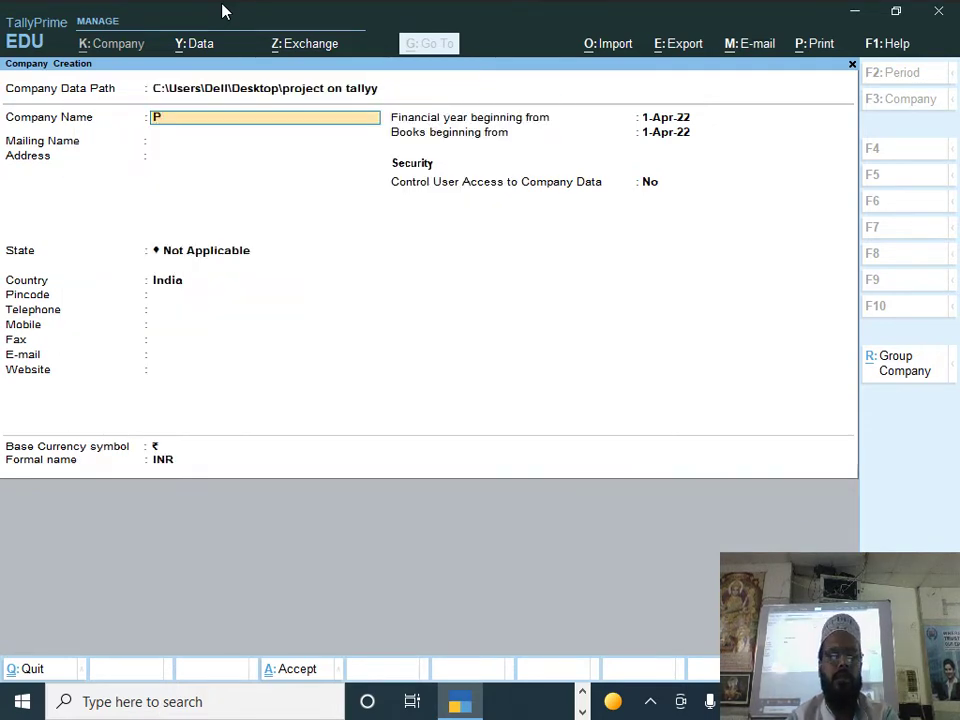
type("roject")
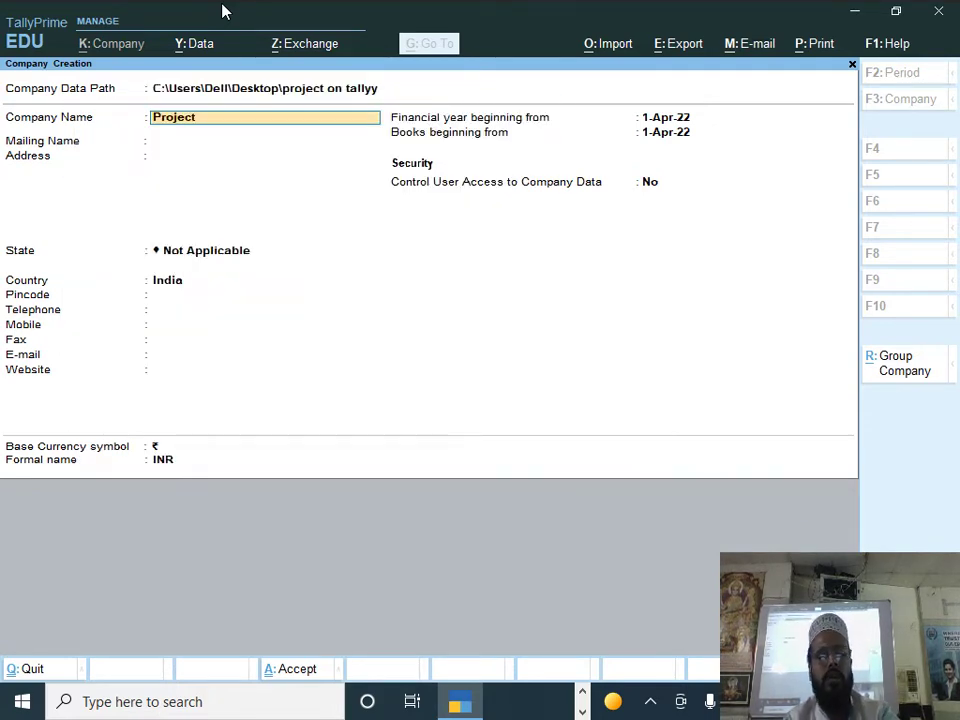
type(" on Ta")
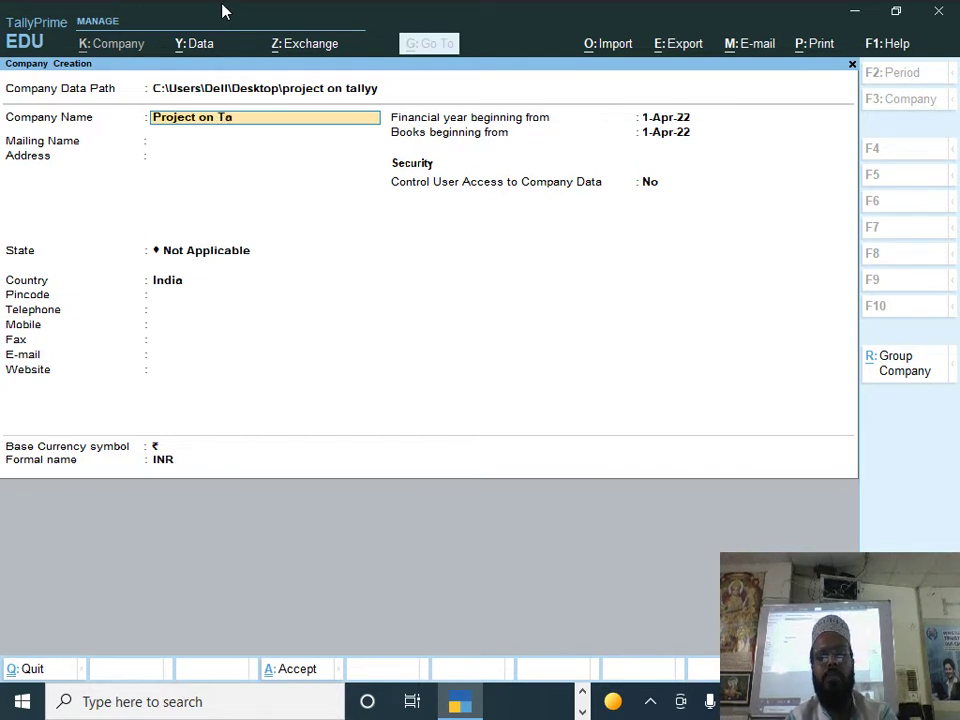
type("lly")
key("Return")
key("Return")
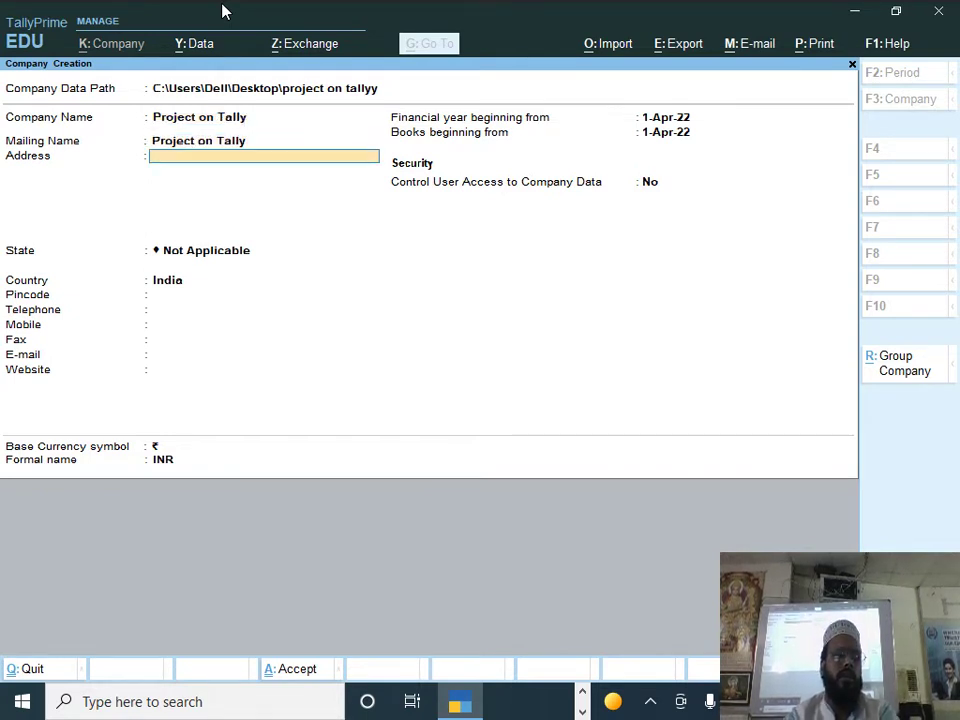
Step: Choose Uttar Pradesh as the company's state, leaving the address, pincode and contact fields blank
type("U")
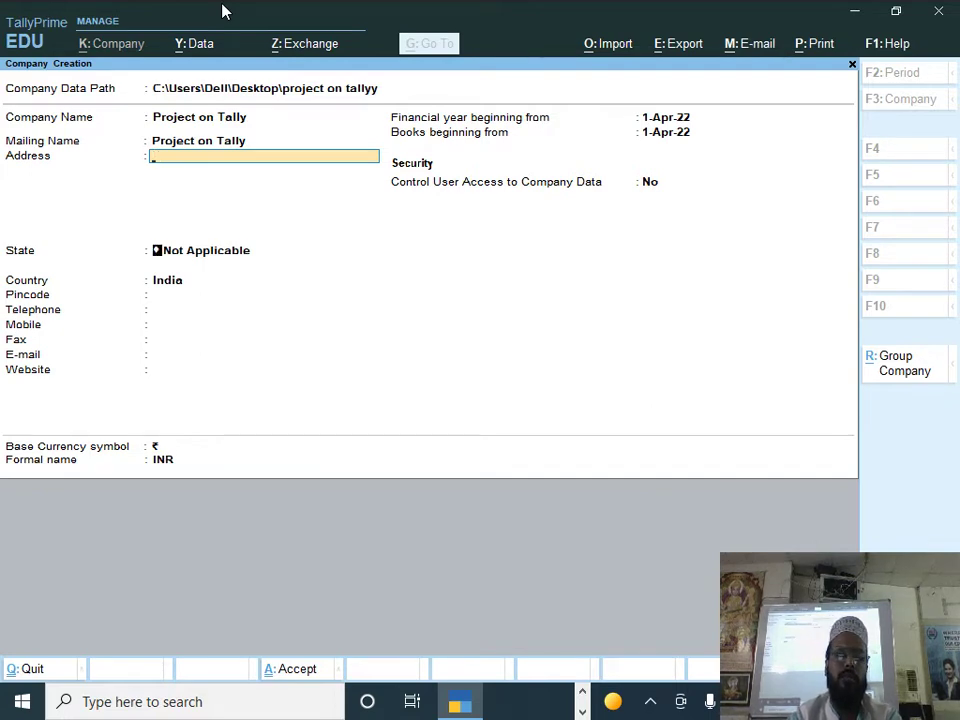
key("Return")
type("U")
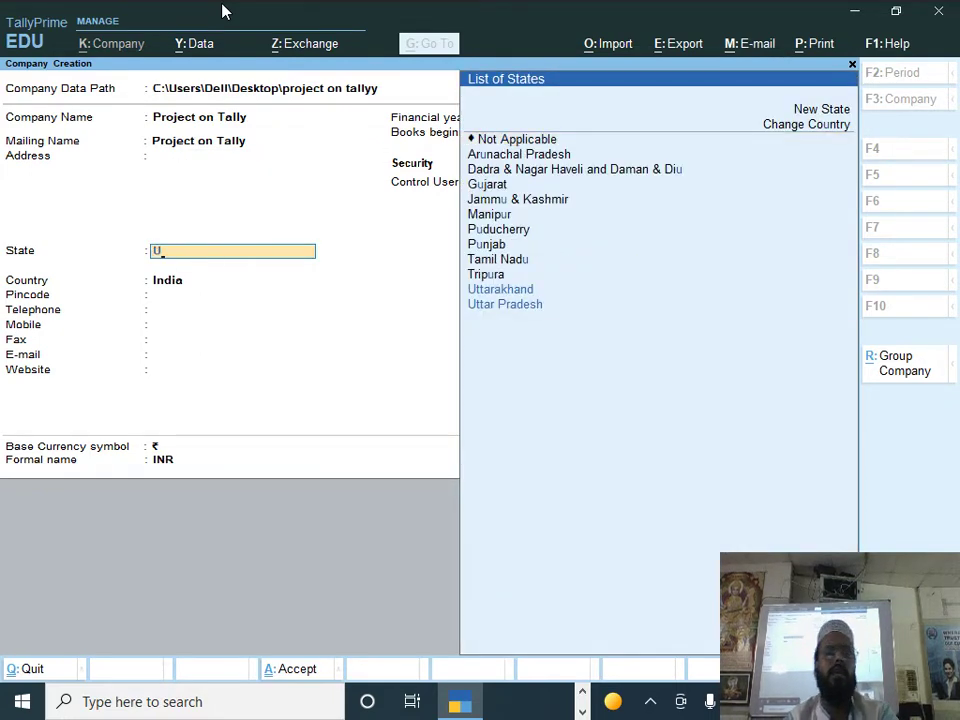
key("Down")
key("Return")
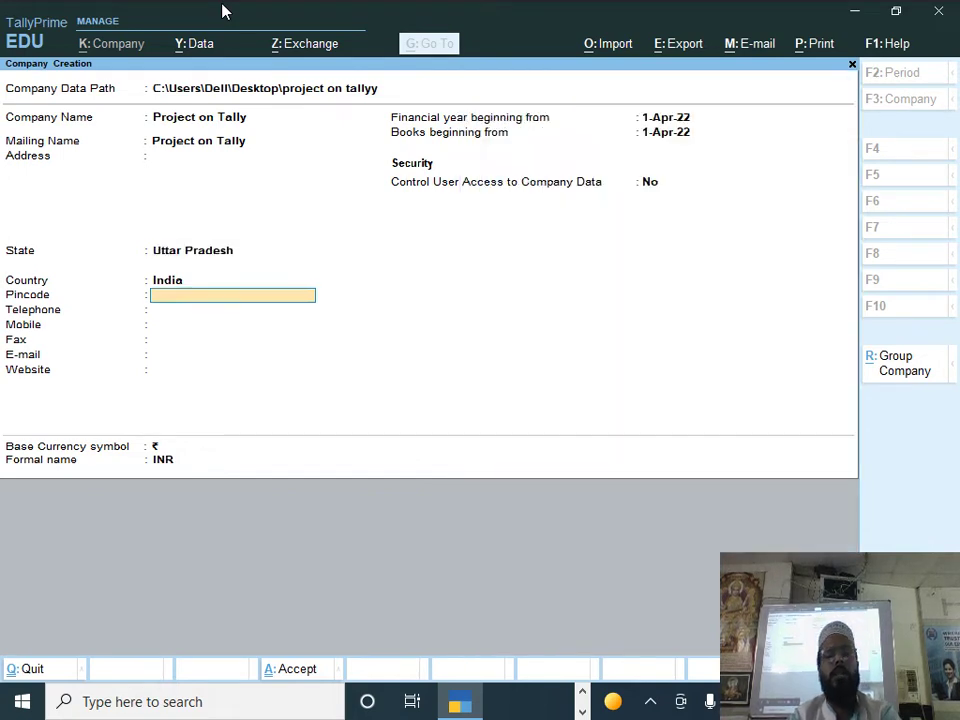
key("Return")
key("Return")
key("Return")
key("Return")
key("Return")
key("Return")
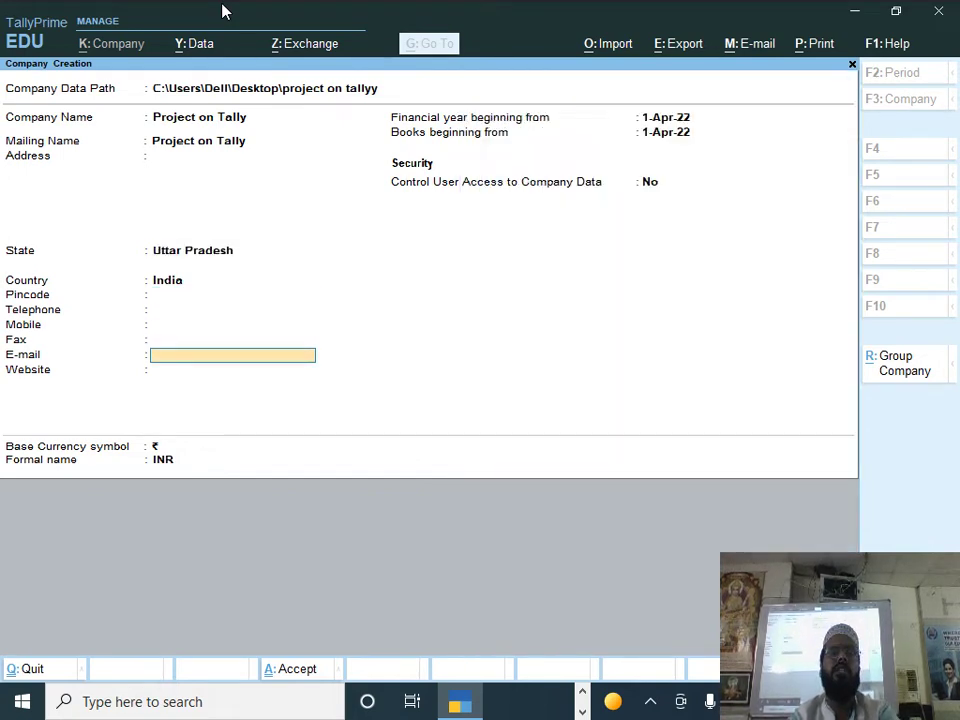
Step: Set the financial year to begin on 1-4-20 and accept the same date for the books
type("1")
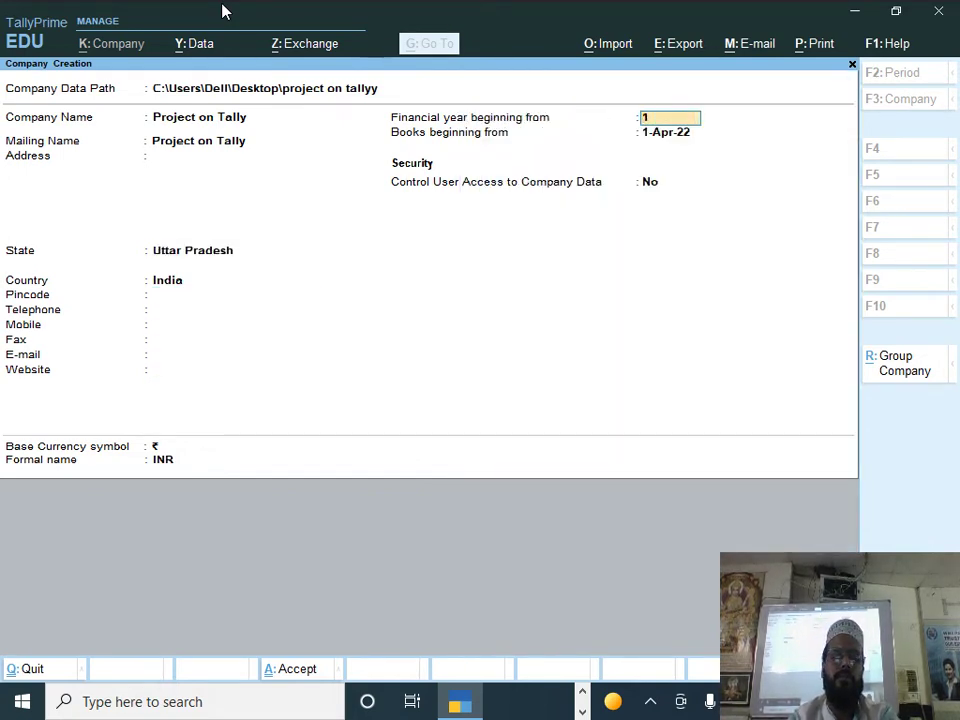
type("-4-20")
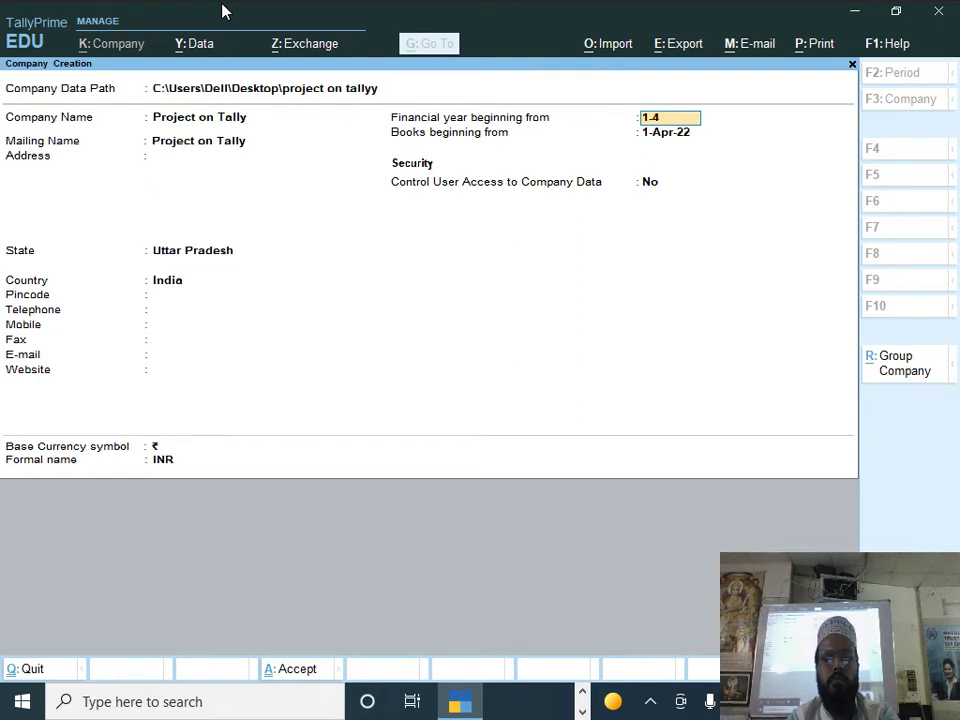
key("Return")
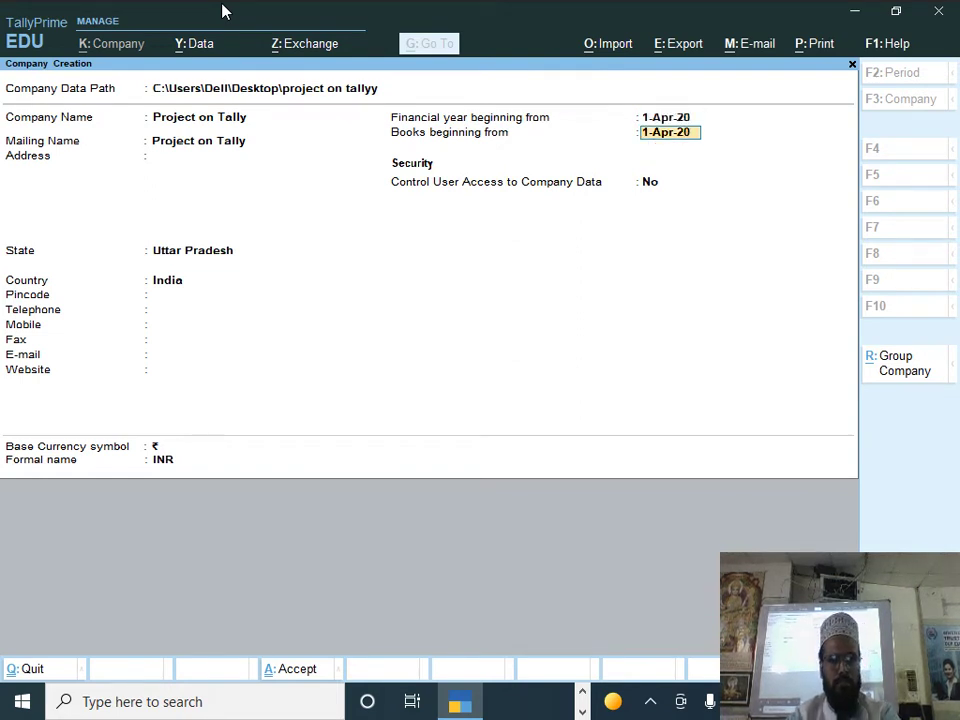
key("Return")
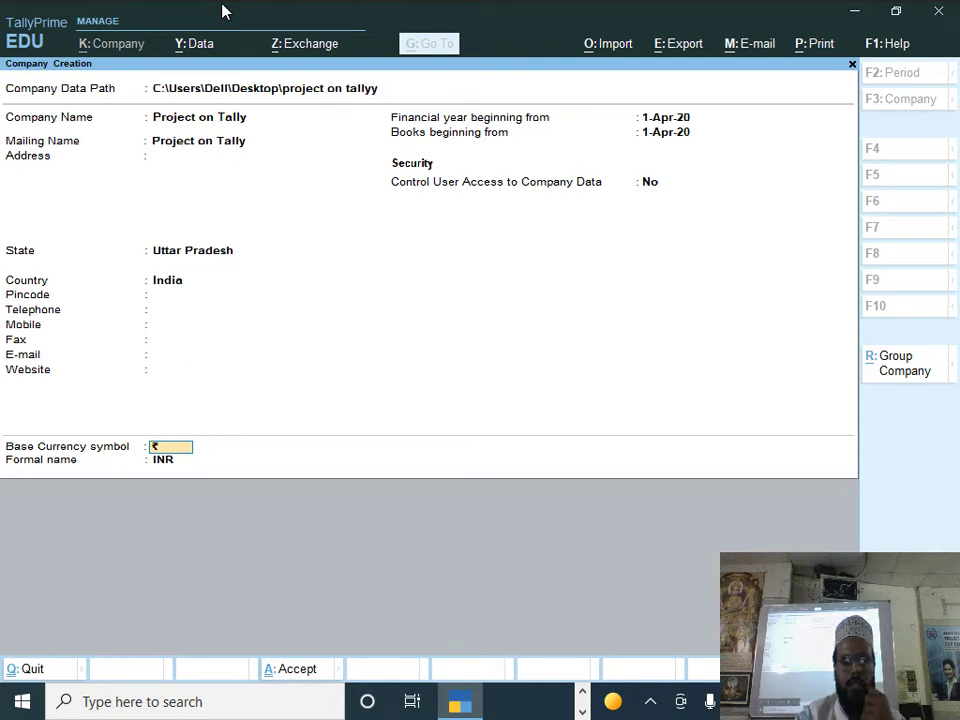
Step: Keep ₹ and INR as the base currency and accept the new company's details
key("Return")
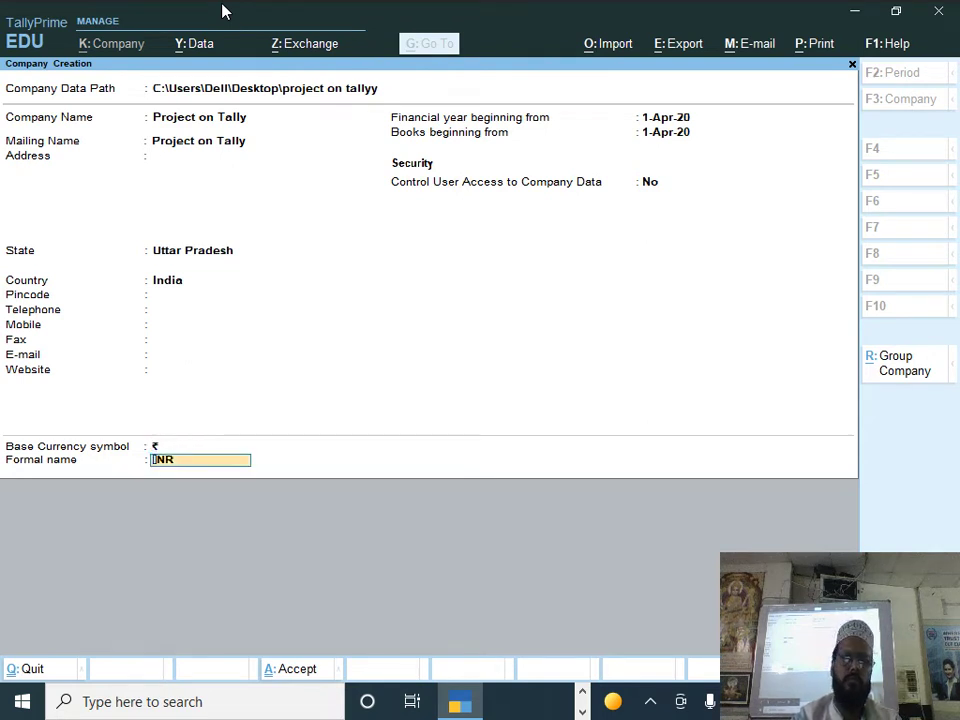
key("Return")
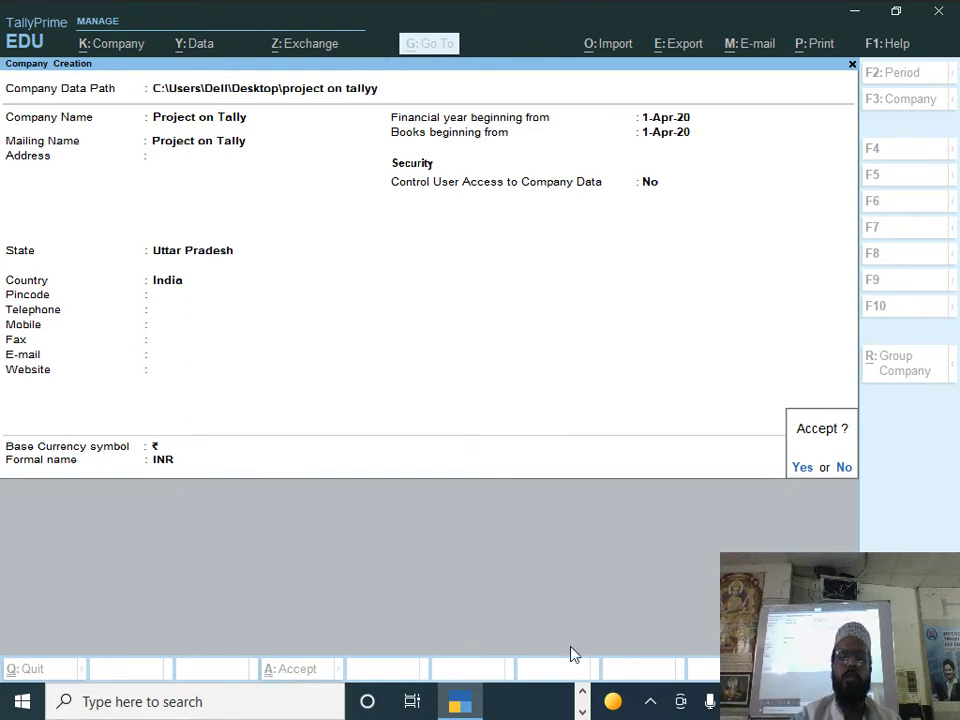
left_click(285, 669)
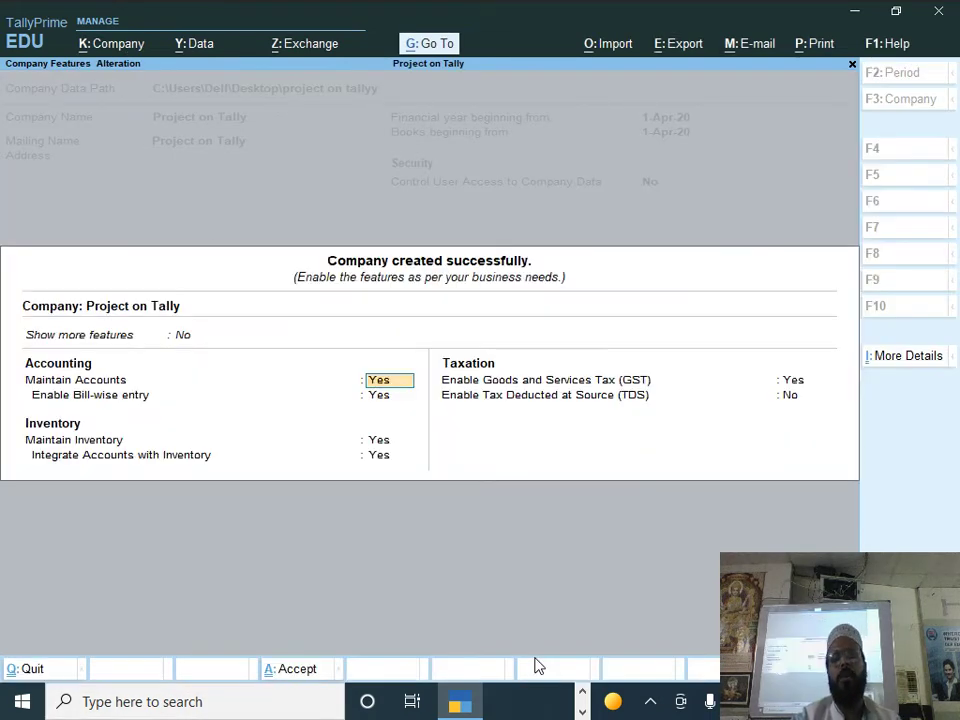
left_click_drag(776, 598, 58, 597)
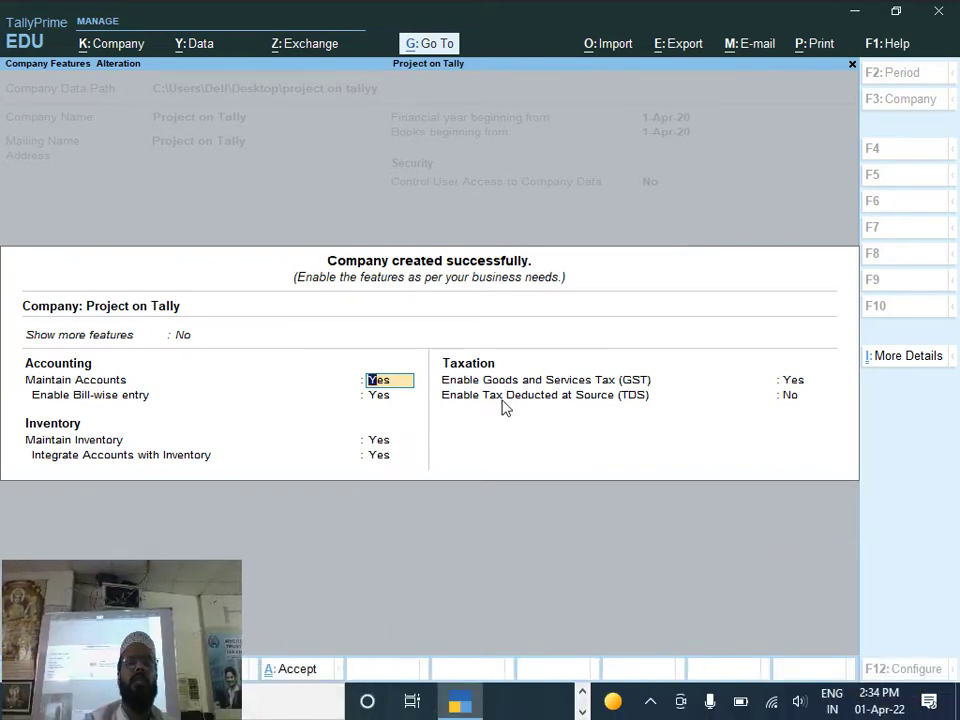
Step: Disable Goods and Services Tax, keep the accounting, inventory and TDS settings as they are, and save the company features
key("Return")
key("Return")
key("Return")
key("Return")
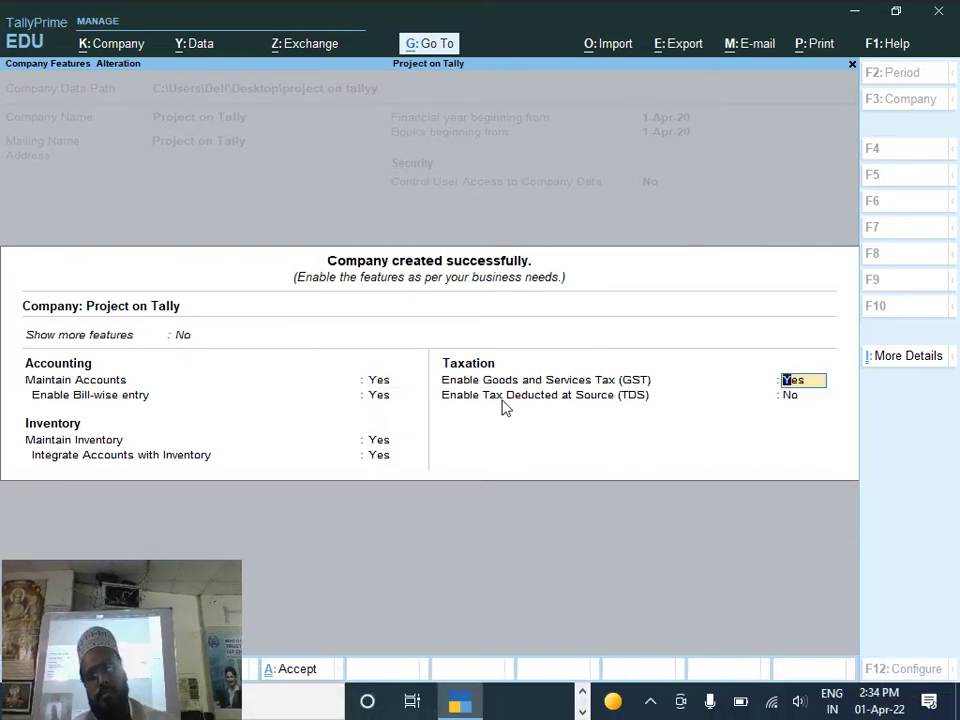
key("n")
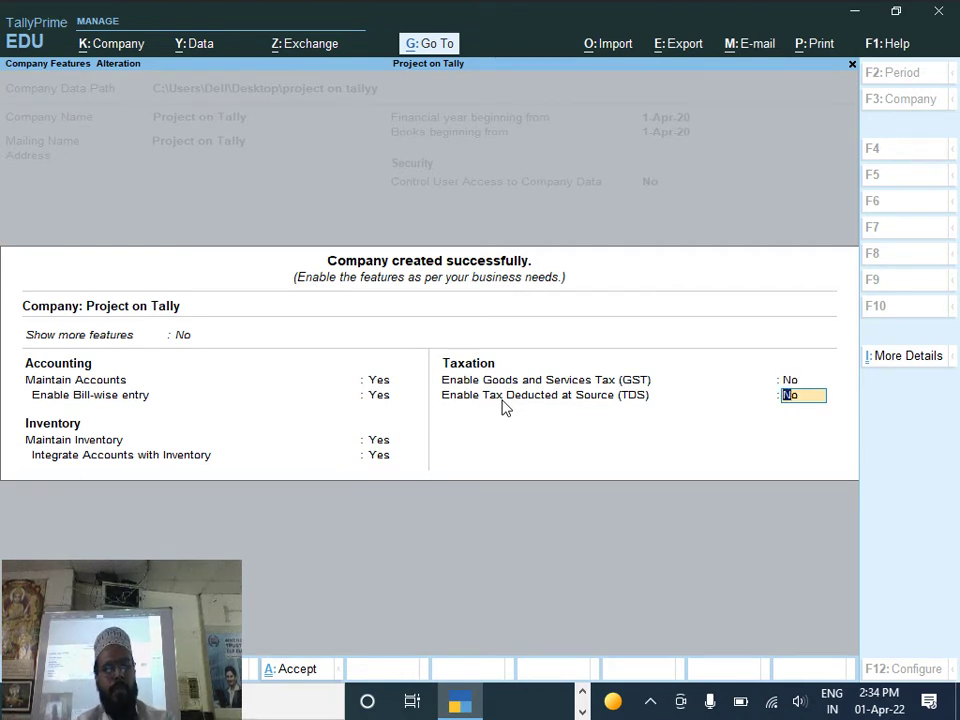
key("Return")
key("Return")
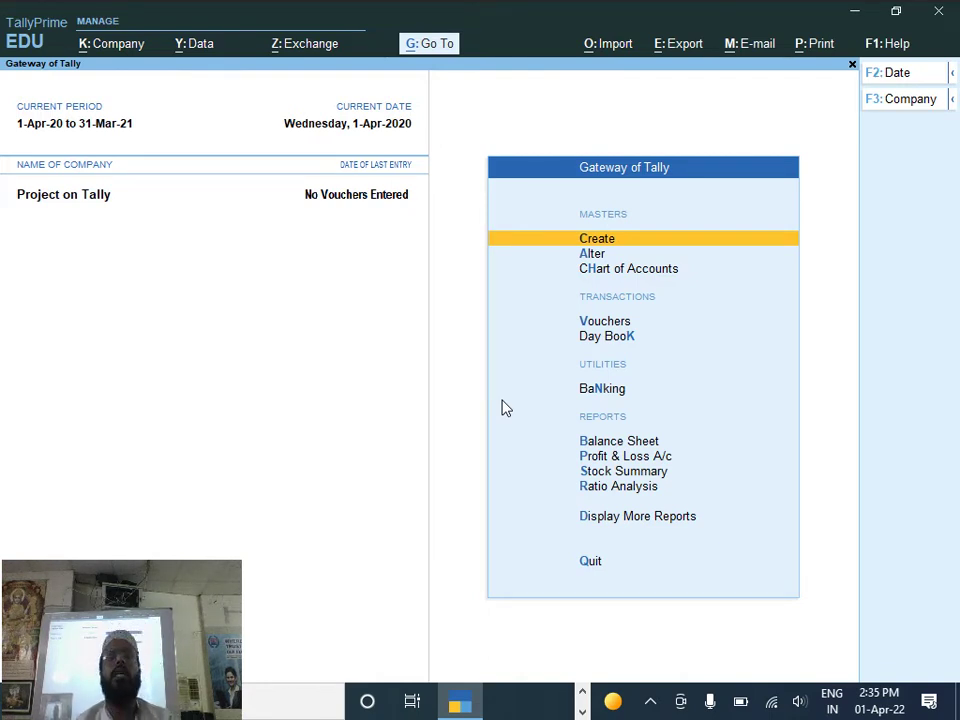
Step: Open the Chart of Accounts for the Ledgers master
key("Down")
key("Down")
key("Return")
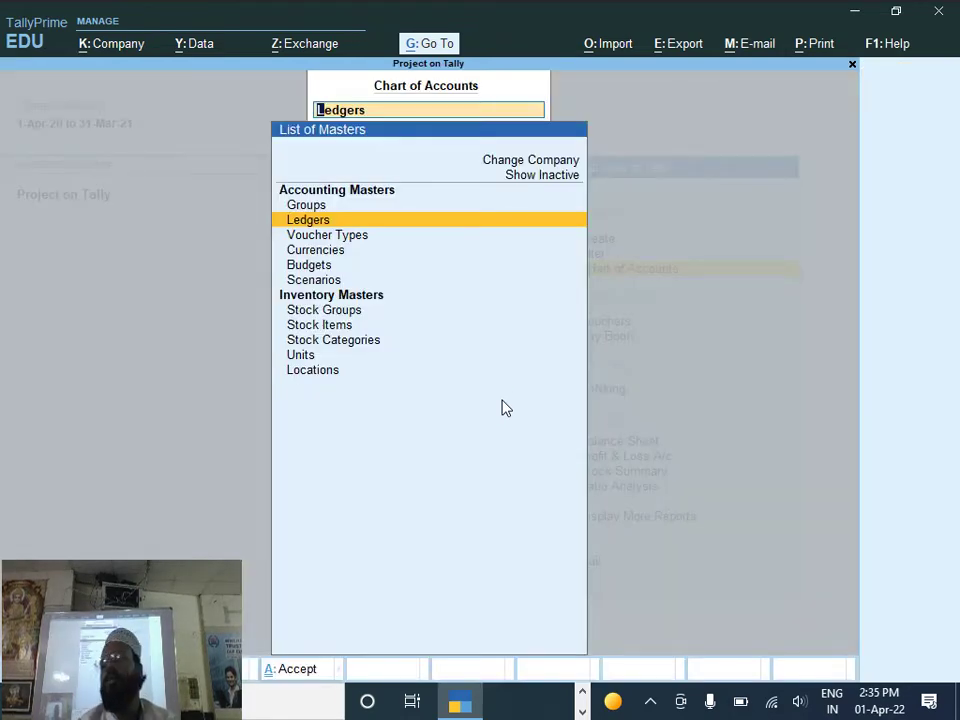
key("Return")
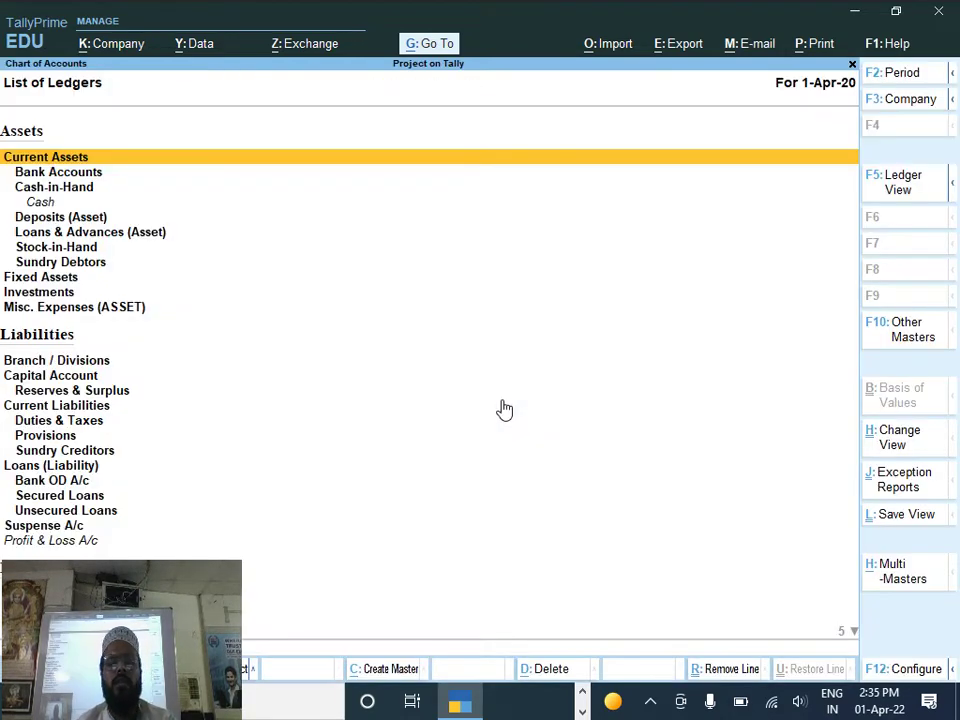
Step: Open Multi Alter for the ledgers of all groups and go to the Cash ledger's opening balance
key("alt")
key("alt+h")
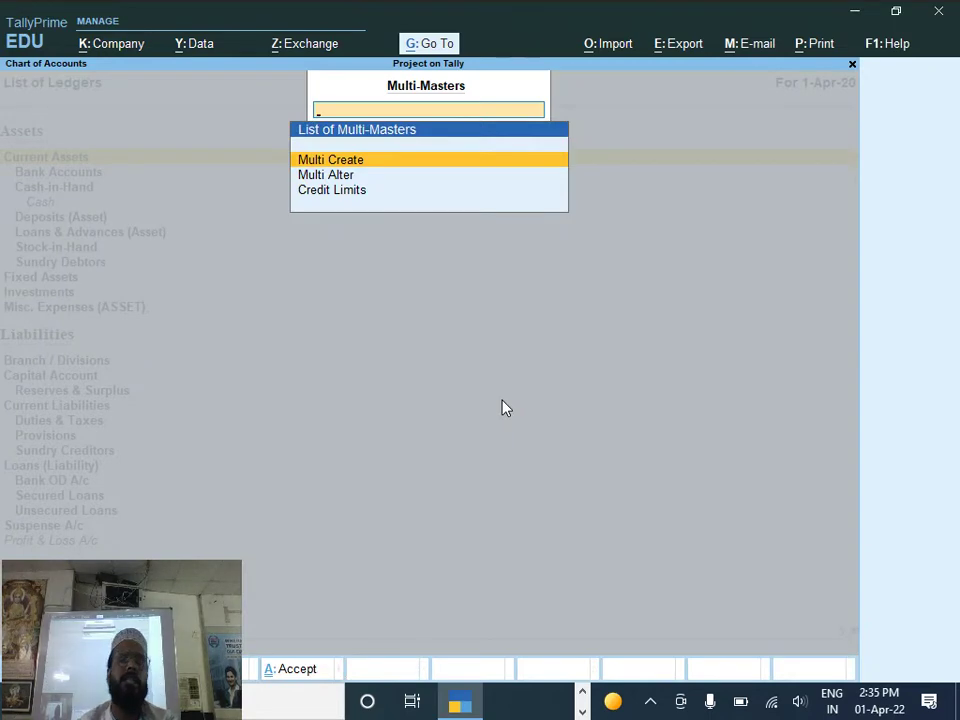
key("Down")
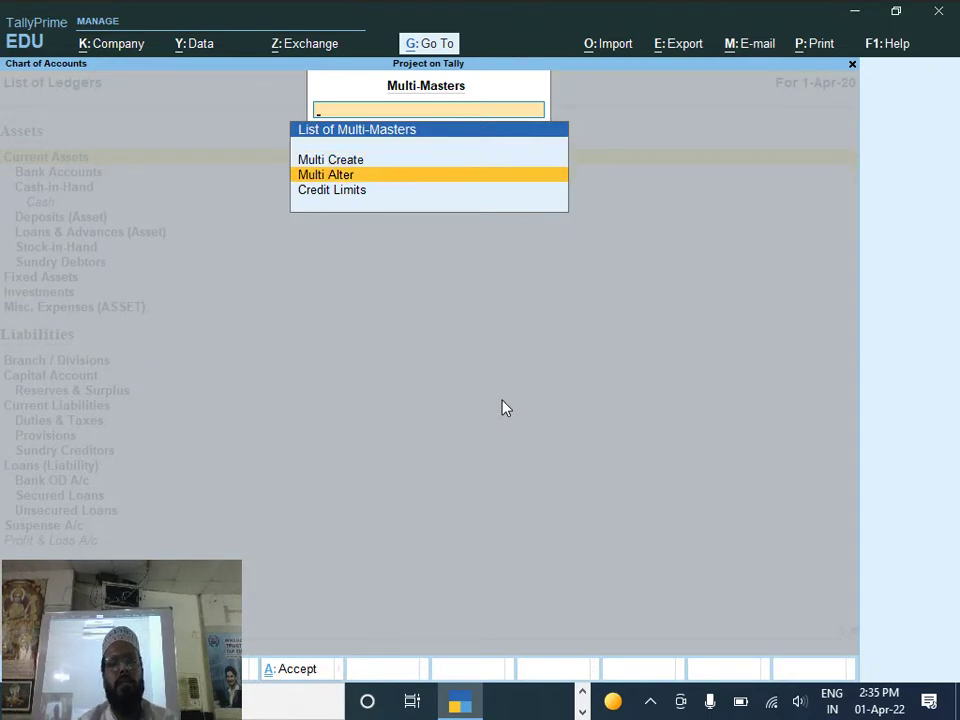
key("Return")
key("Return")
key("Return")
key("Return")
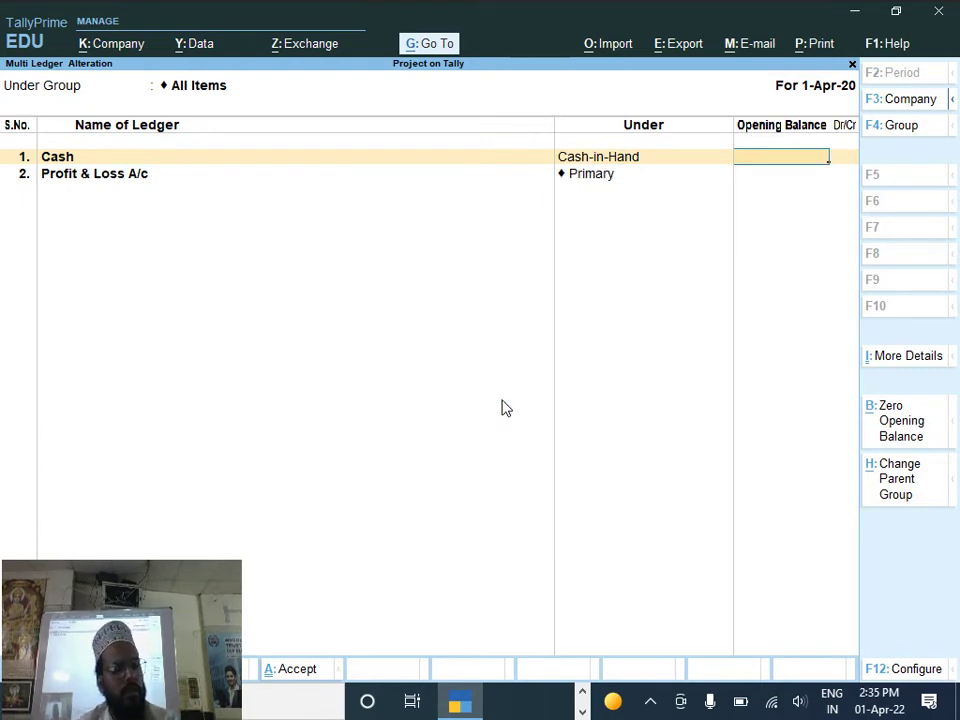
Step: Set the Cash ledger's opening balance to 70,000 Dr
type("70000")
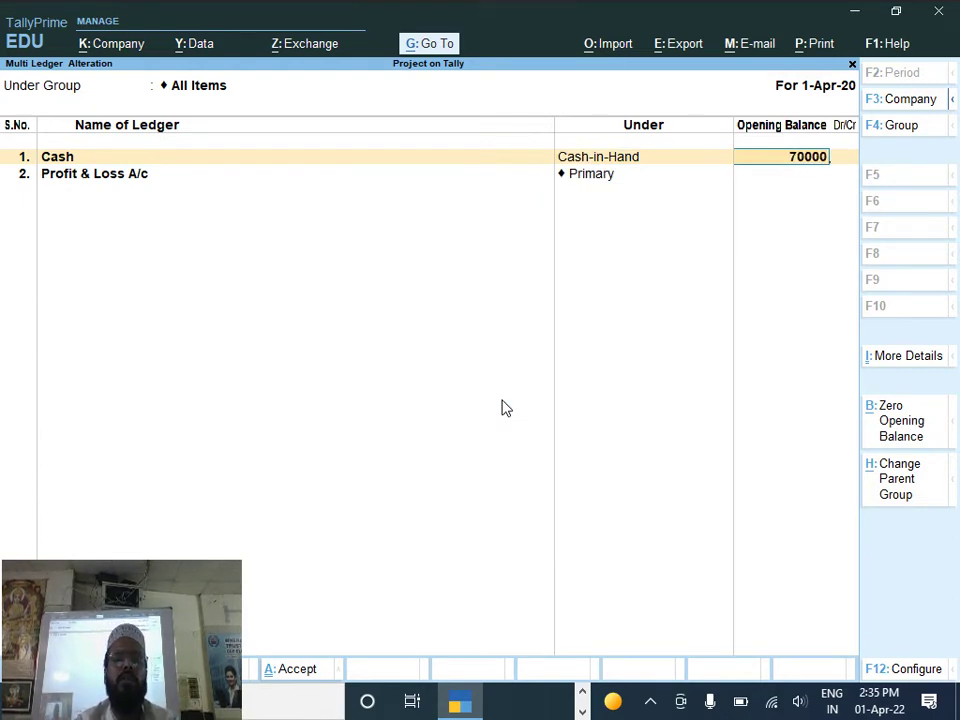
key("Return")
key("Return")
key("Return")
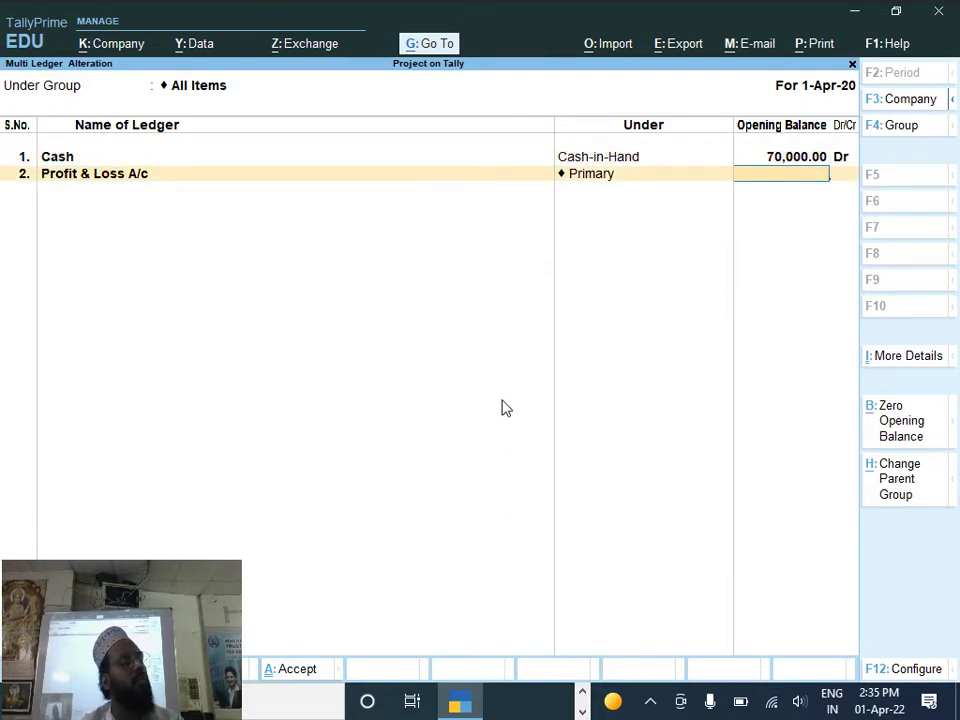
Step: Set the Profit & Loss A/c opening balance to 45,000 Cr
type("45")
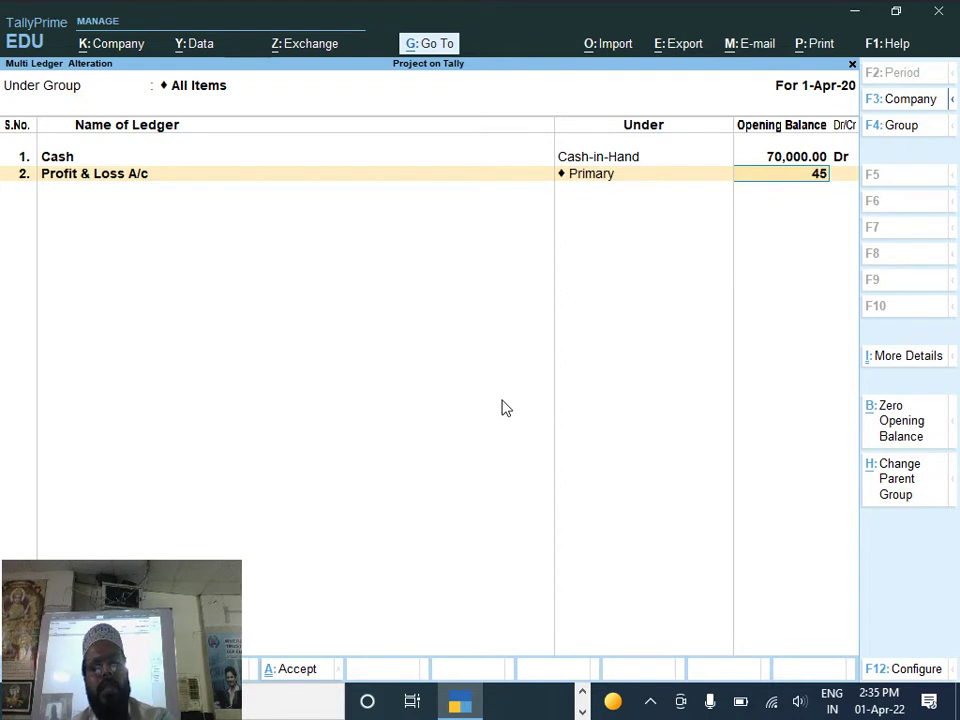
type("000")
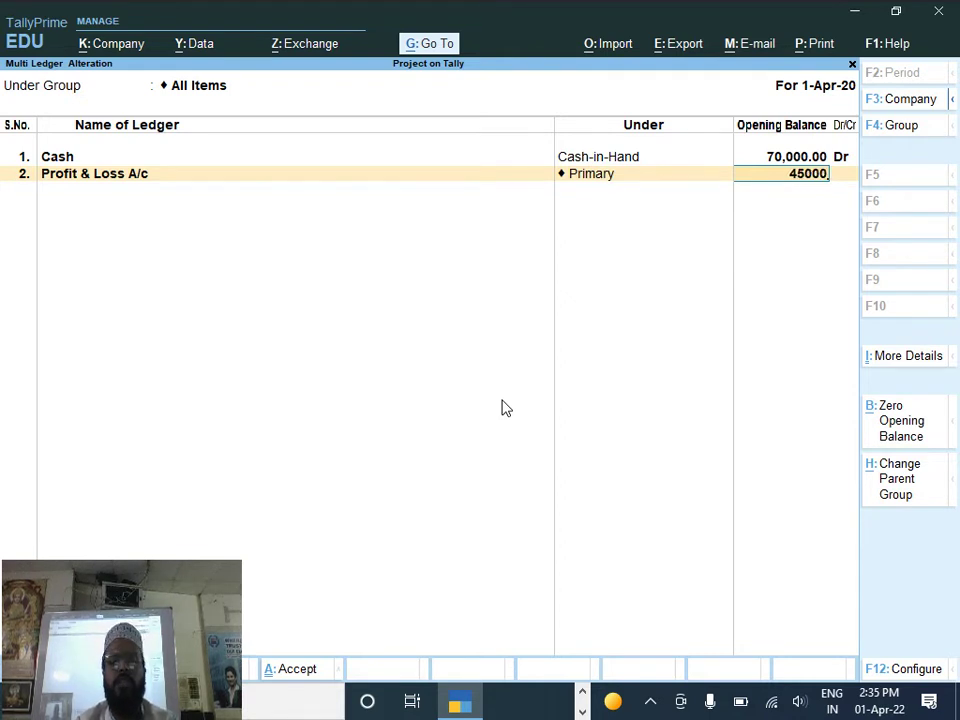
key("Return")
key("Return")
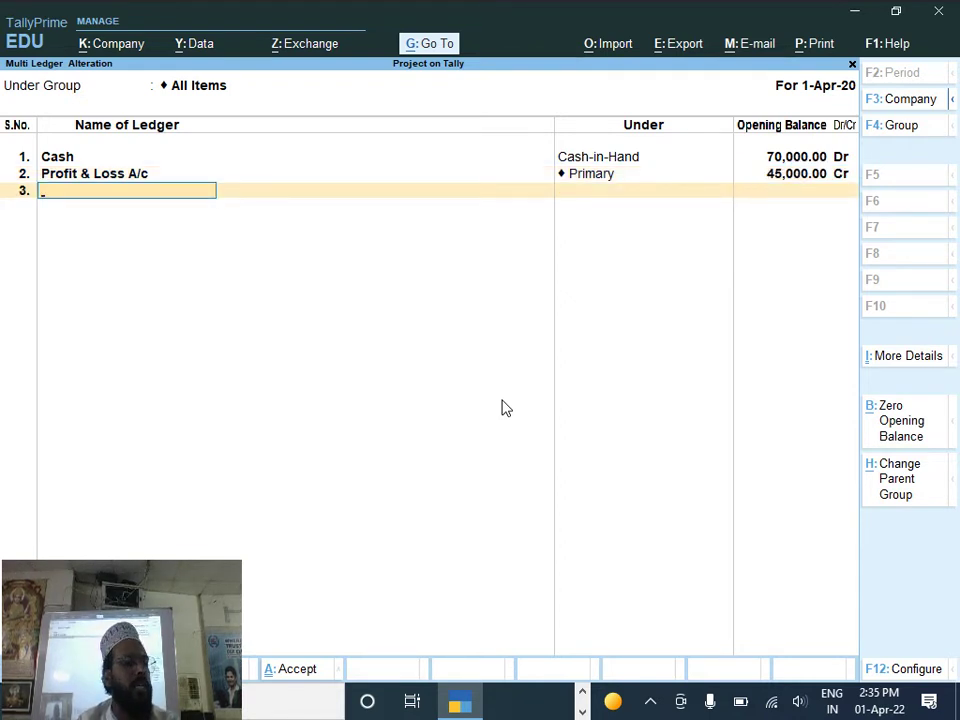
Step: Add a ledger named Capital under Capital Account with an opening balance of 2,50,000 Cr
type("Capital")
key("Return")
type("Ca")
key("Return")
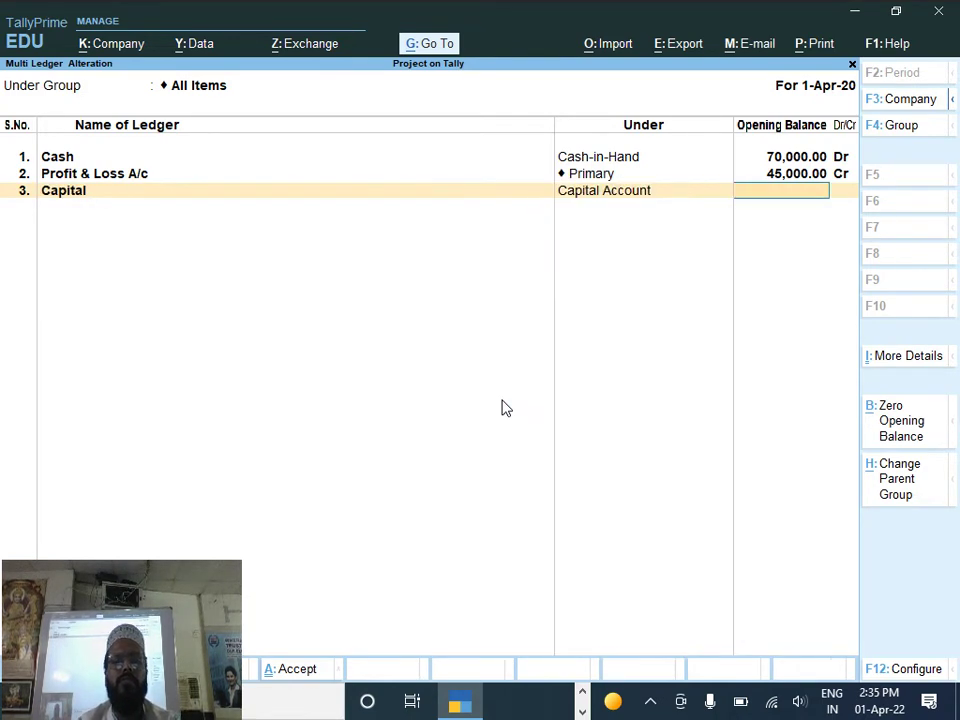
type("2,50,00")
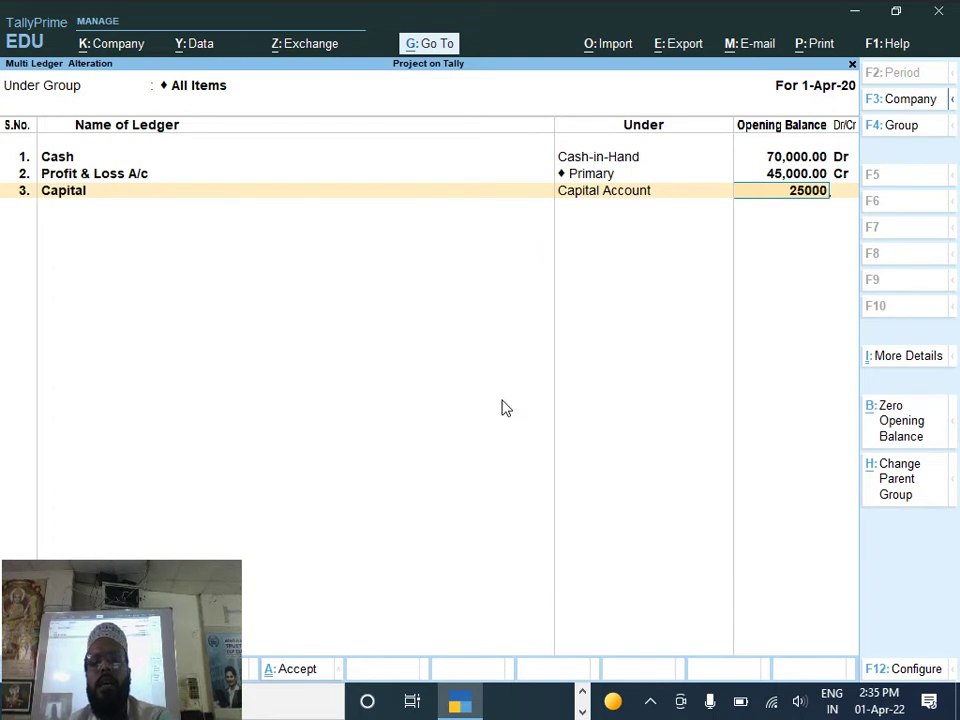
type("0")
key("Return")
key("Return")
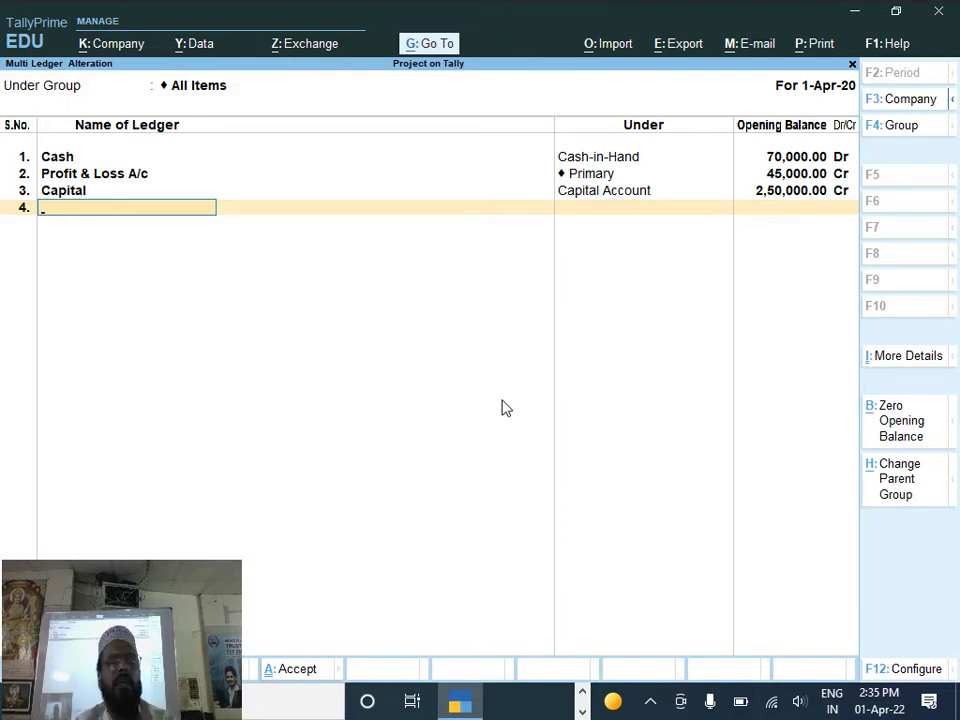
Step: Add a ledger named Drawing under Capital Account with an opening balance of 30,000 Dr
type("Drawing")
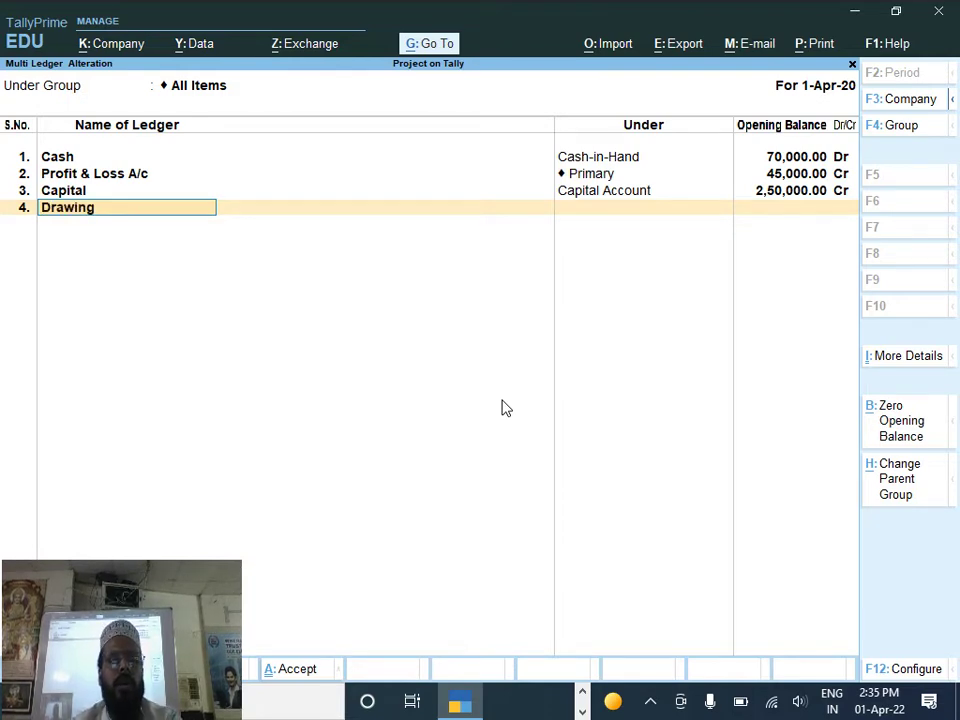
key("Return")
type("C")
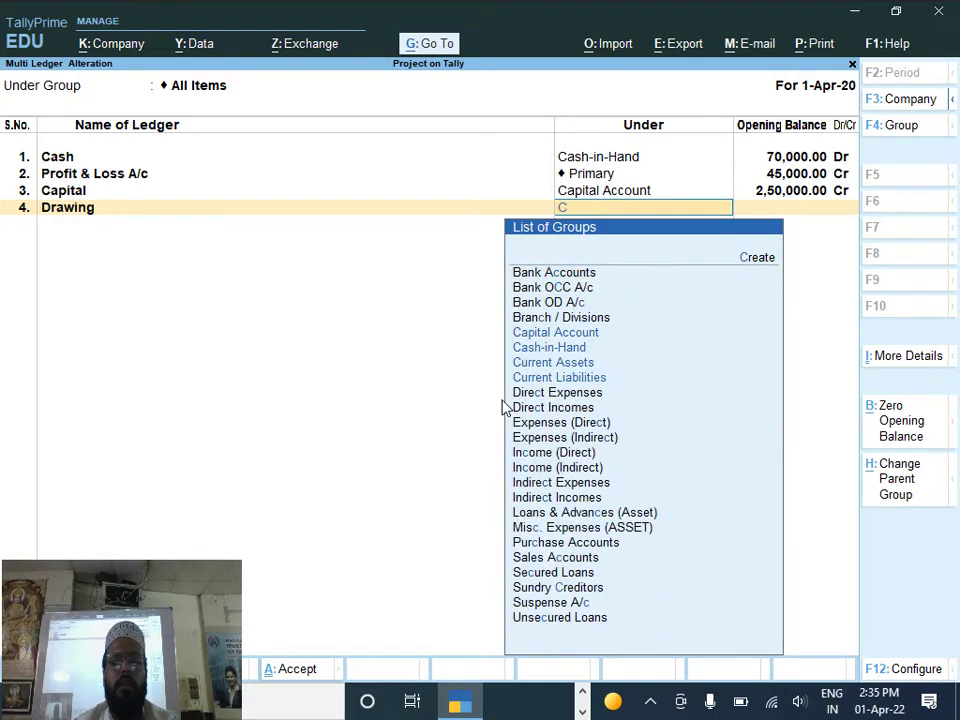
key("Down")
key("Down")
key("Down")
key("Up")
key("Up")
key("Up")
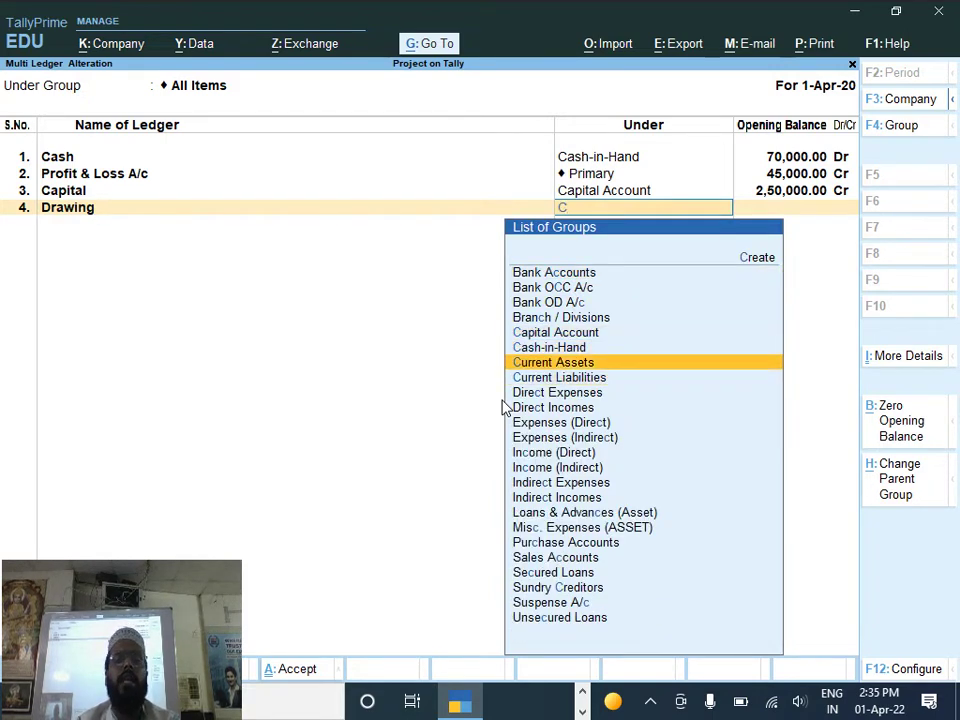
key("Return")
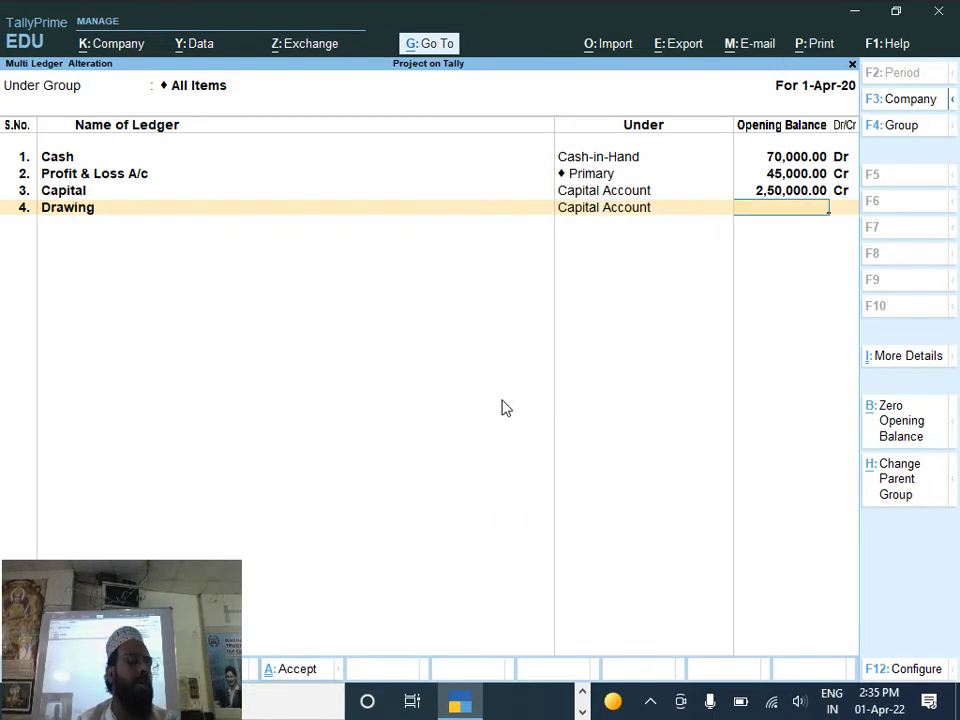
type("30000")
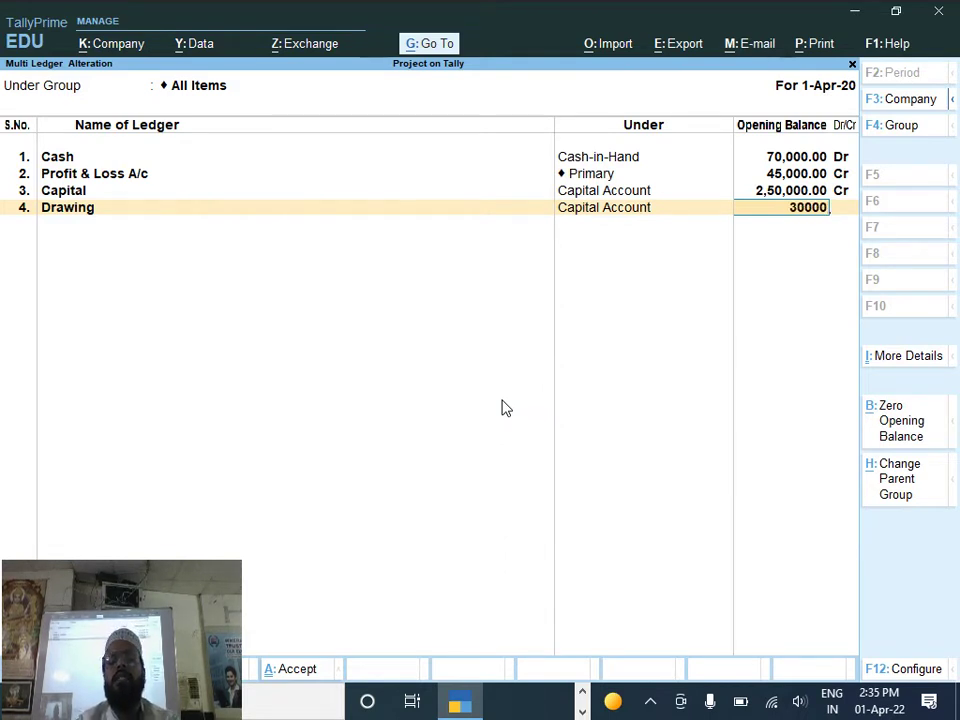
key("Return")
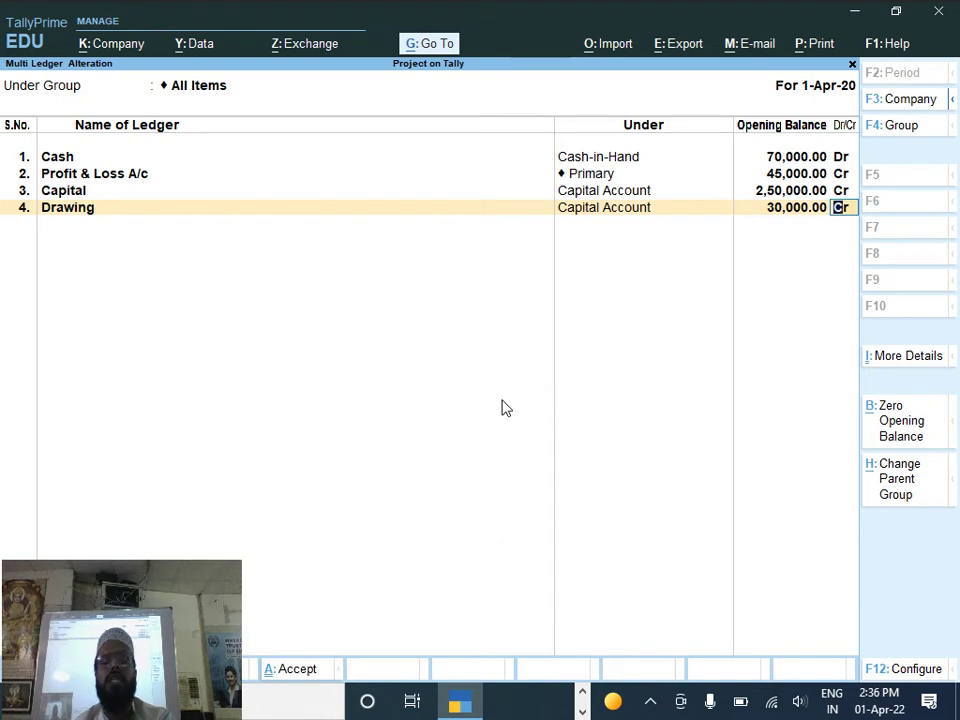
type("d")
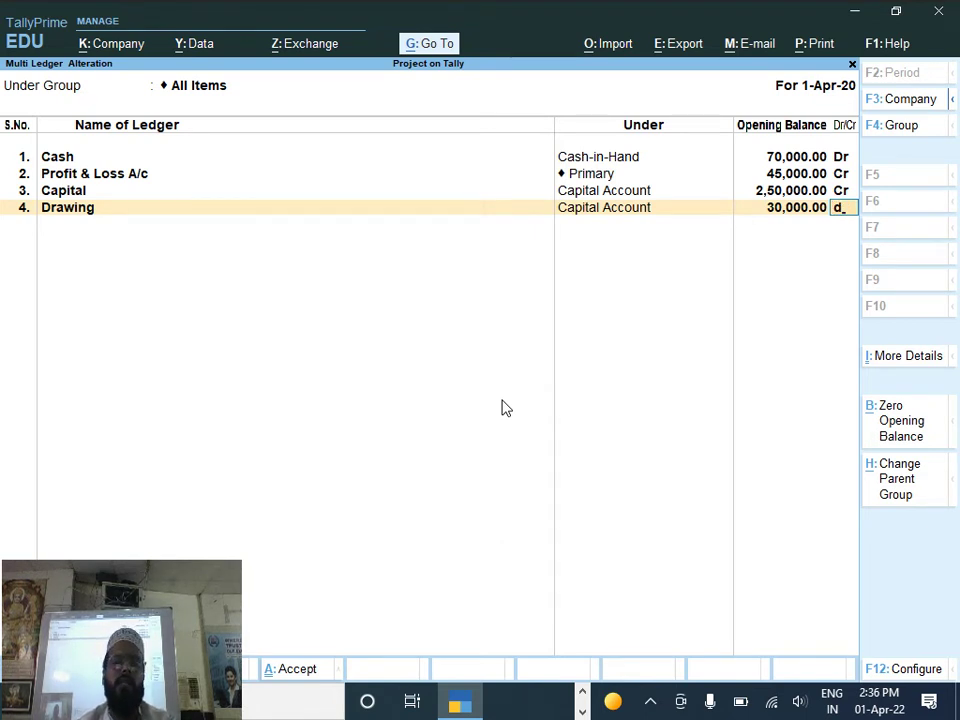
key("Return")
Step: Add another ledger named Capital under Reserves & Surplus with an opening balance of 25,000 Cr
type("Capital")
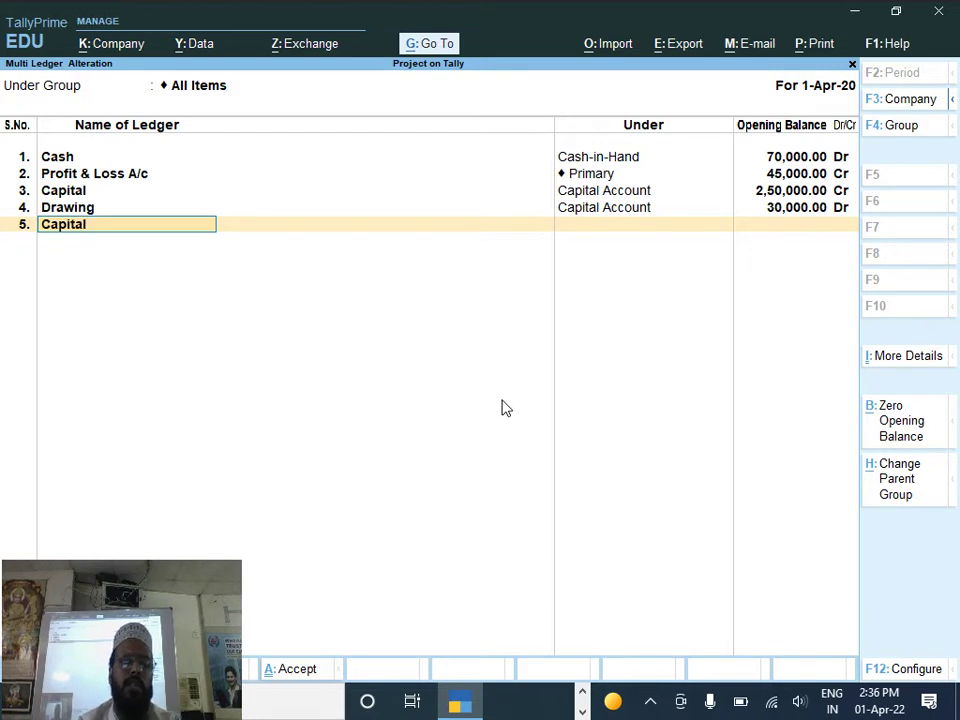
key("Return")
type("Res")
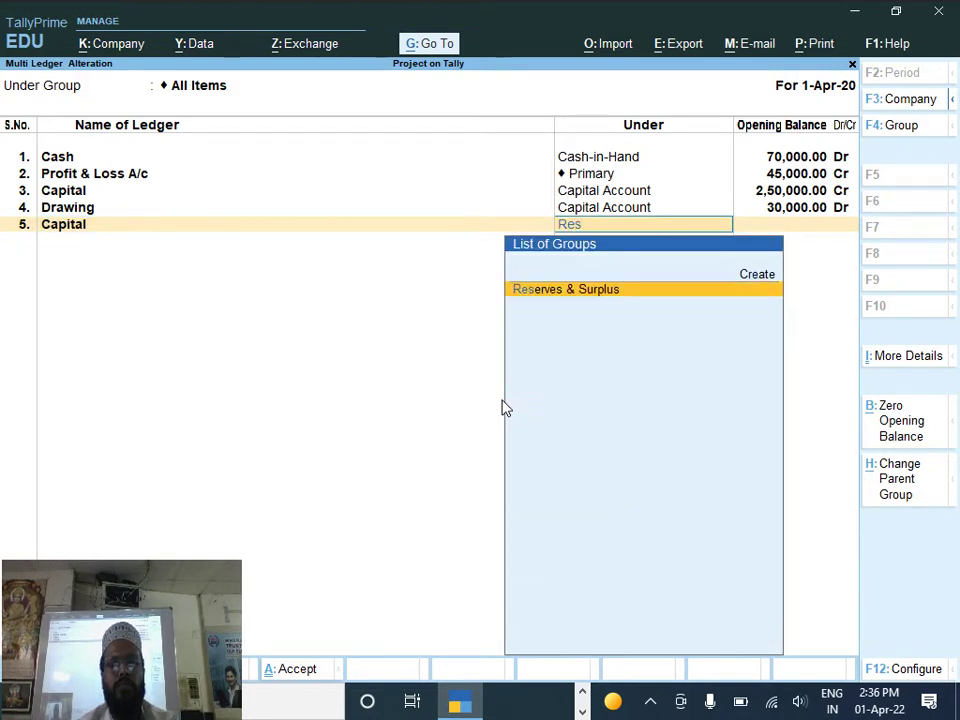
key("Return")
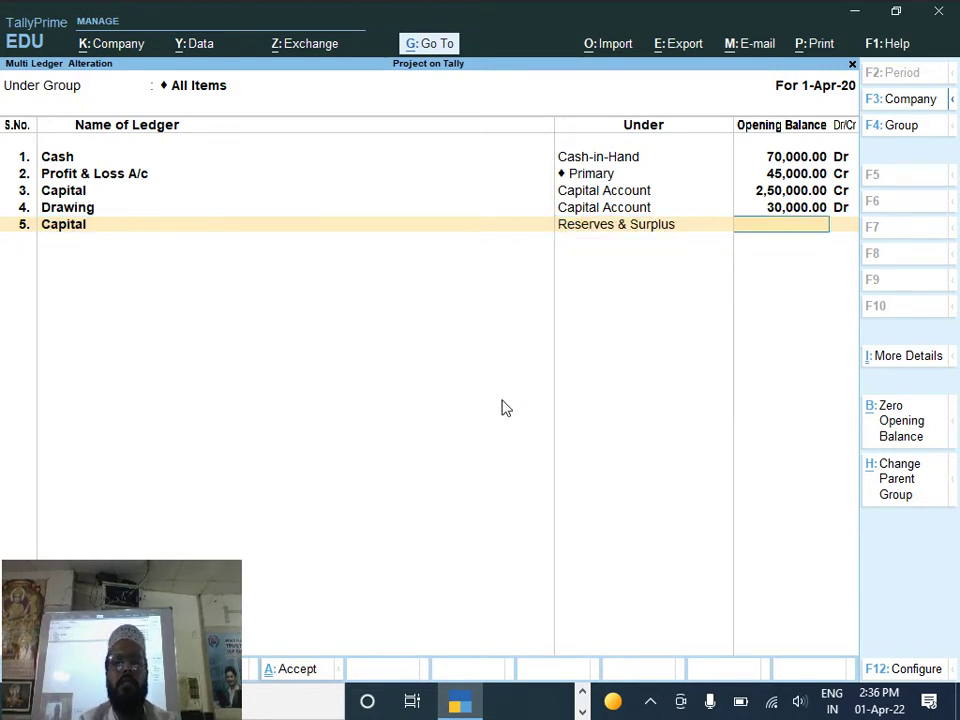
type("250000")
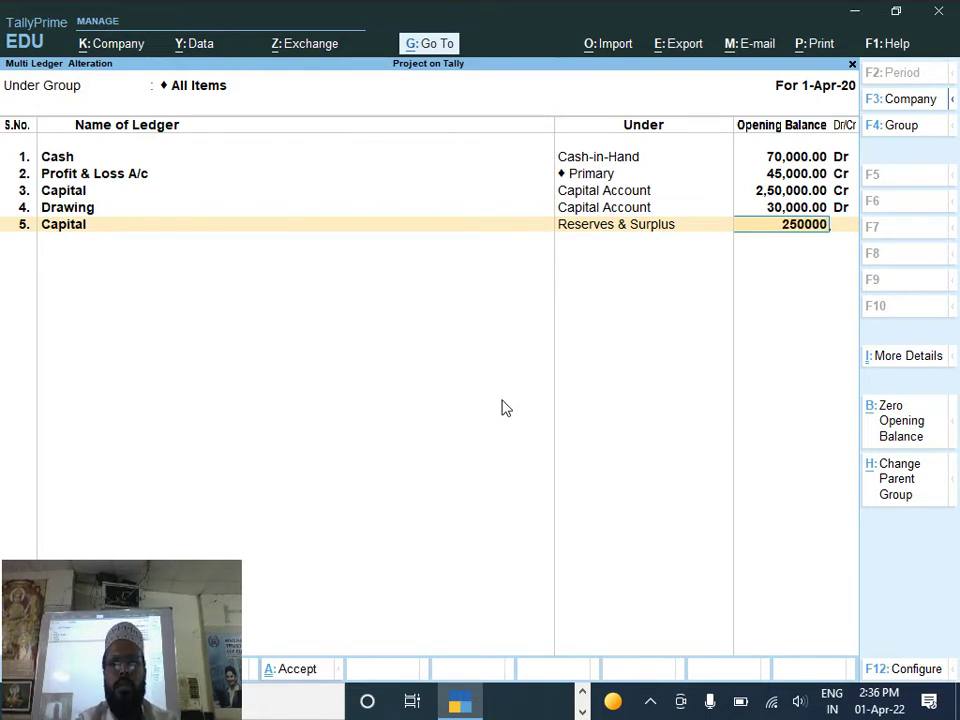
key("BackSpace")
key("Return")
key("Return")
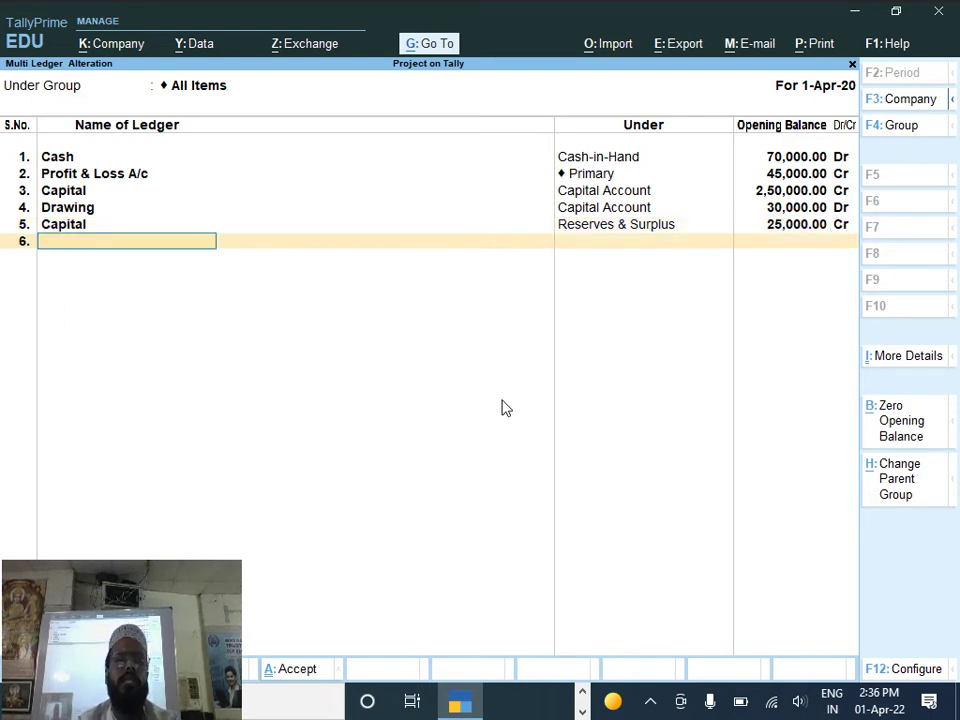
Step: Add a ledger named Loan From Hsbc under Secured Loans with an opening balance of 30,000 Cr
type("Loan From")
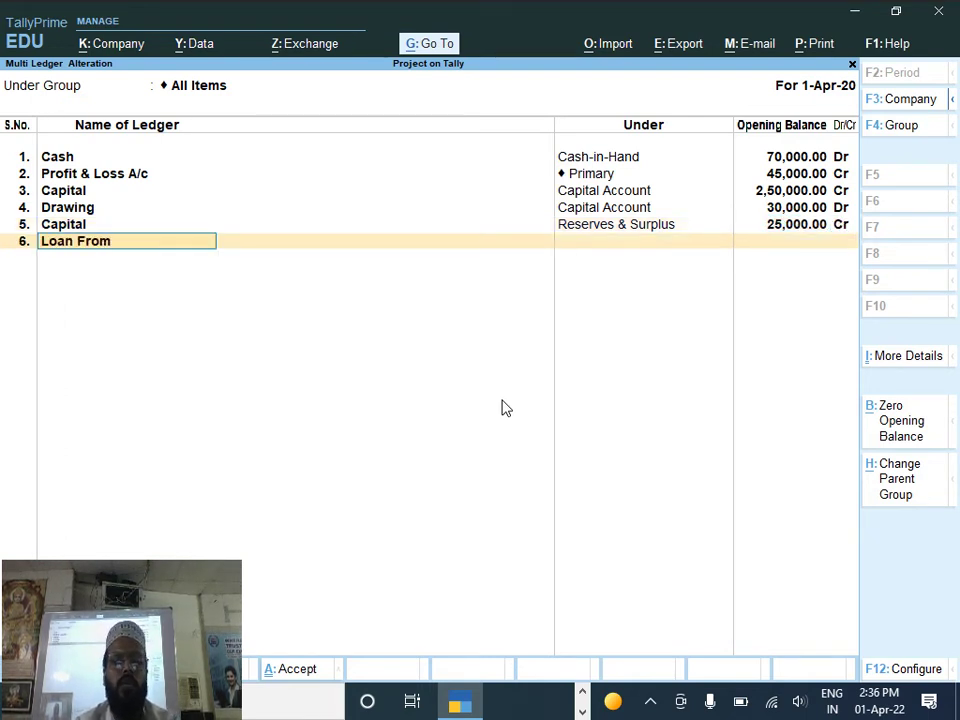
type(" Hsbc")
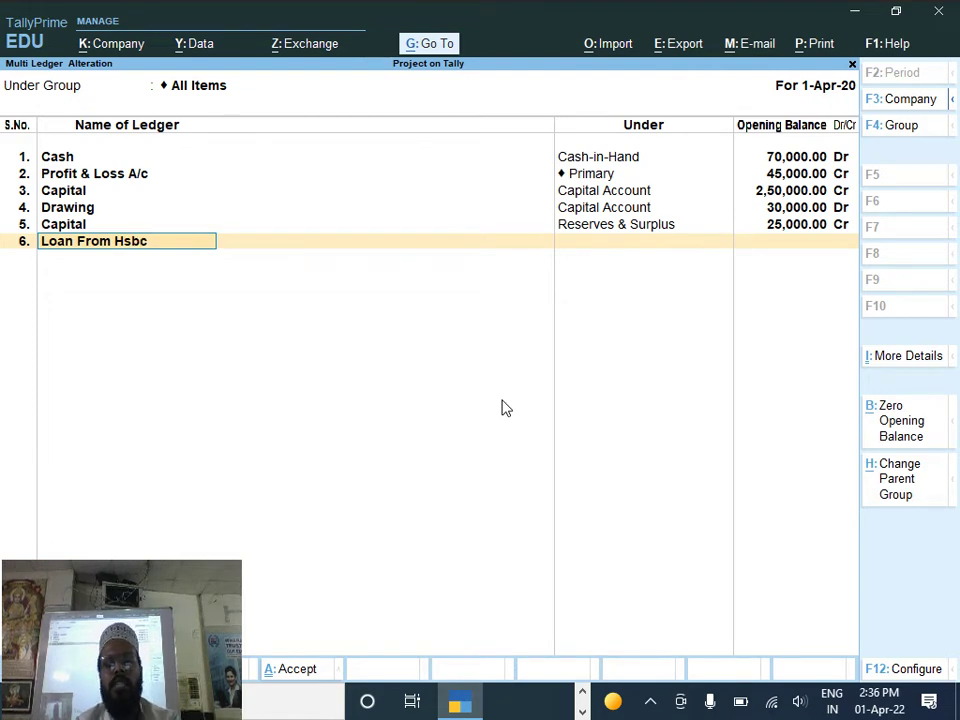
key("Return")
type("S")
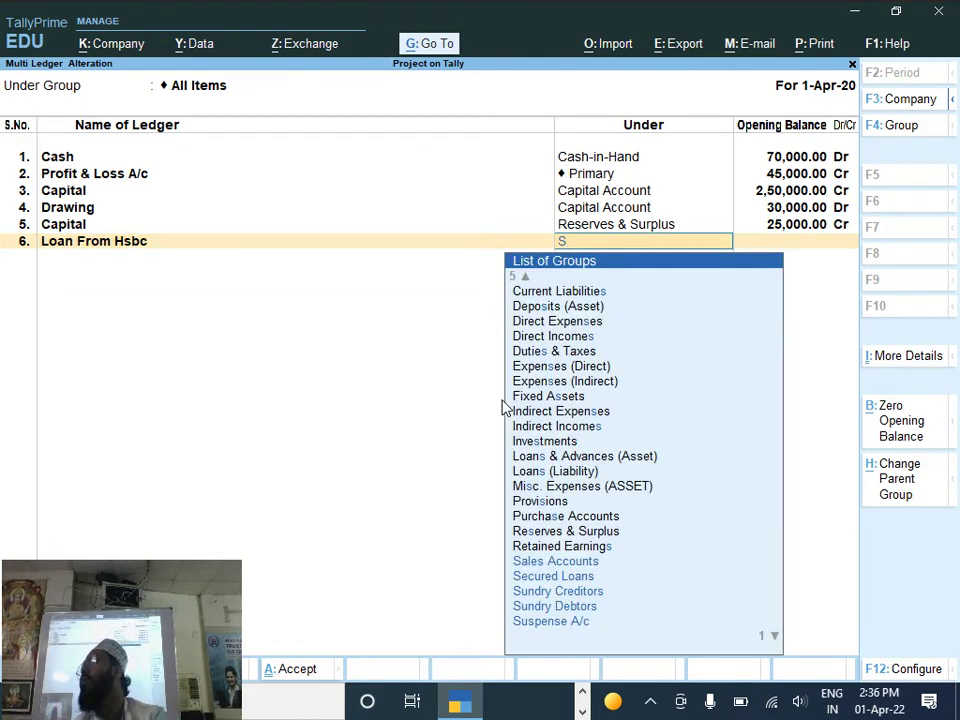
key("Down")
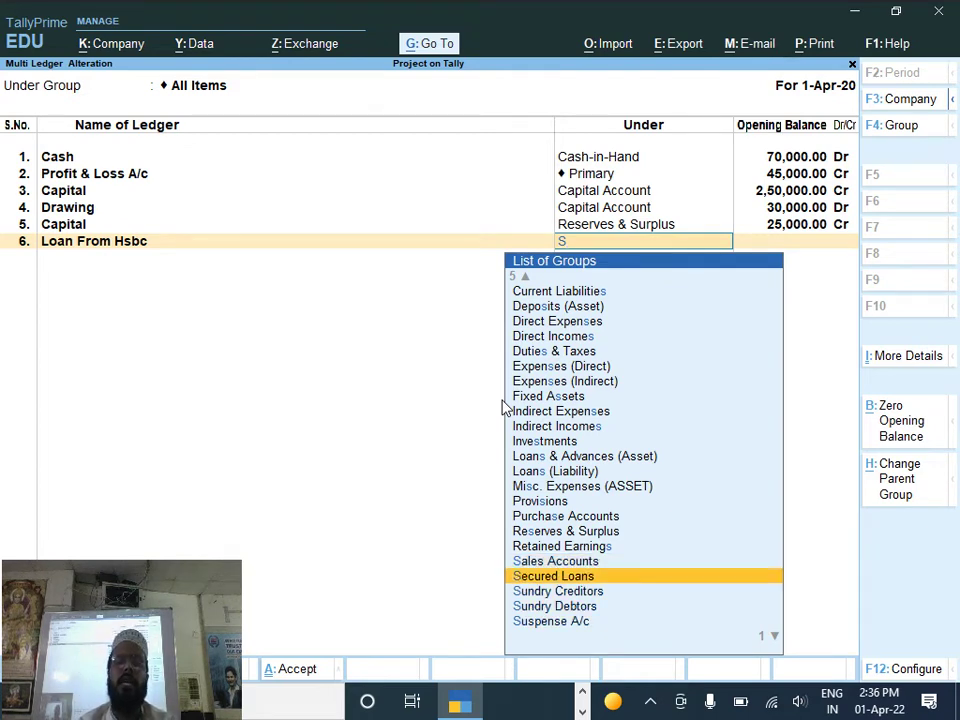
key("Return")
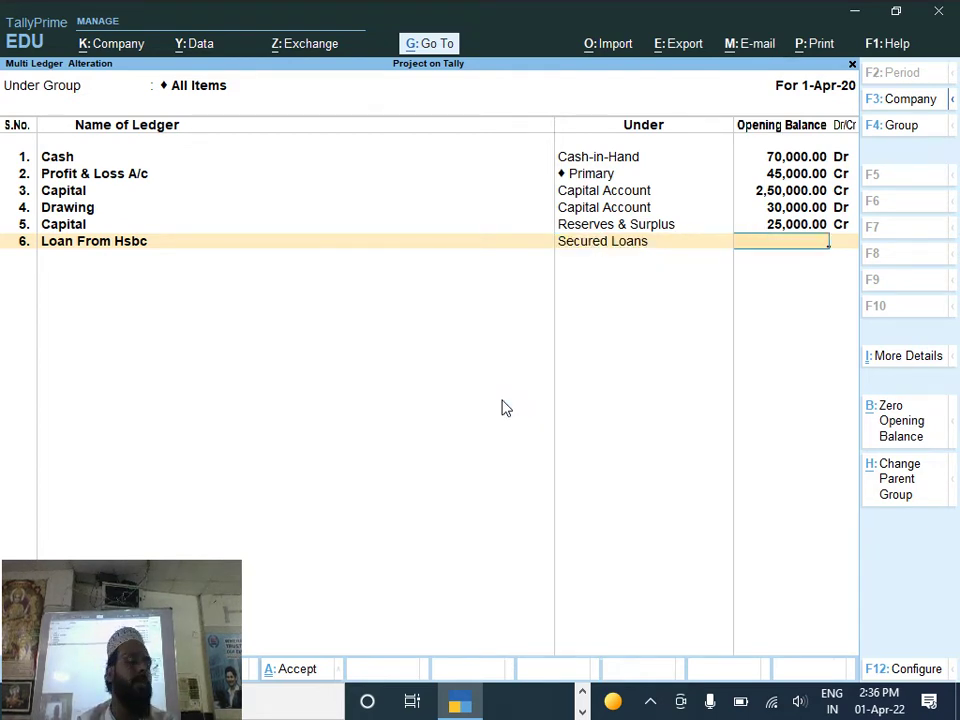
type("30000")
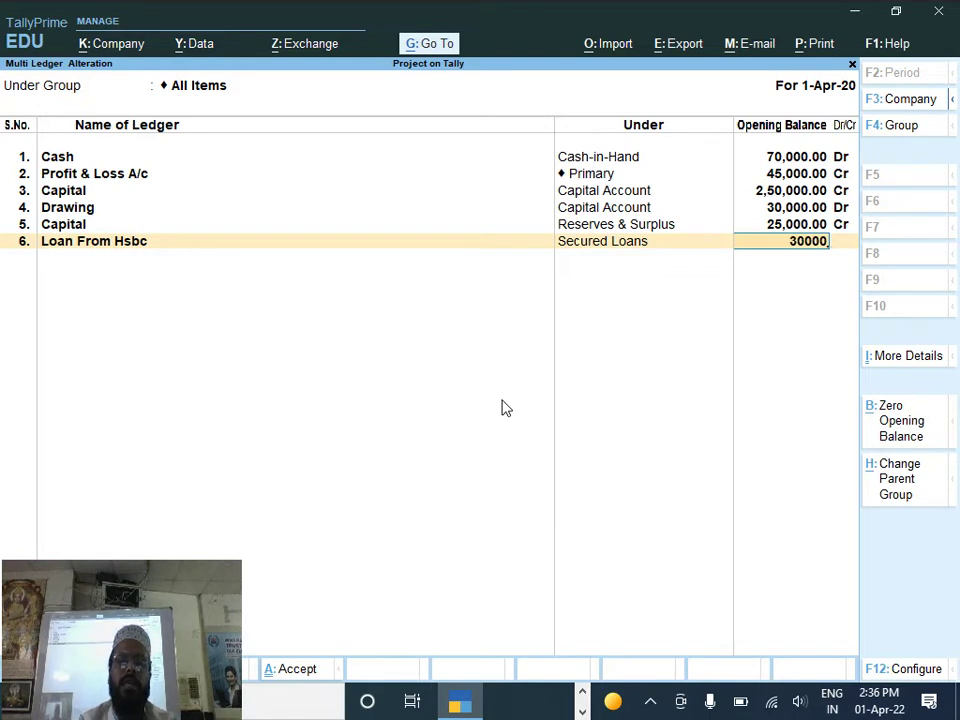
key("Return")
key("Return")
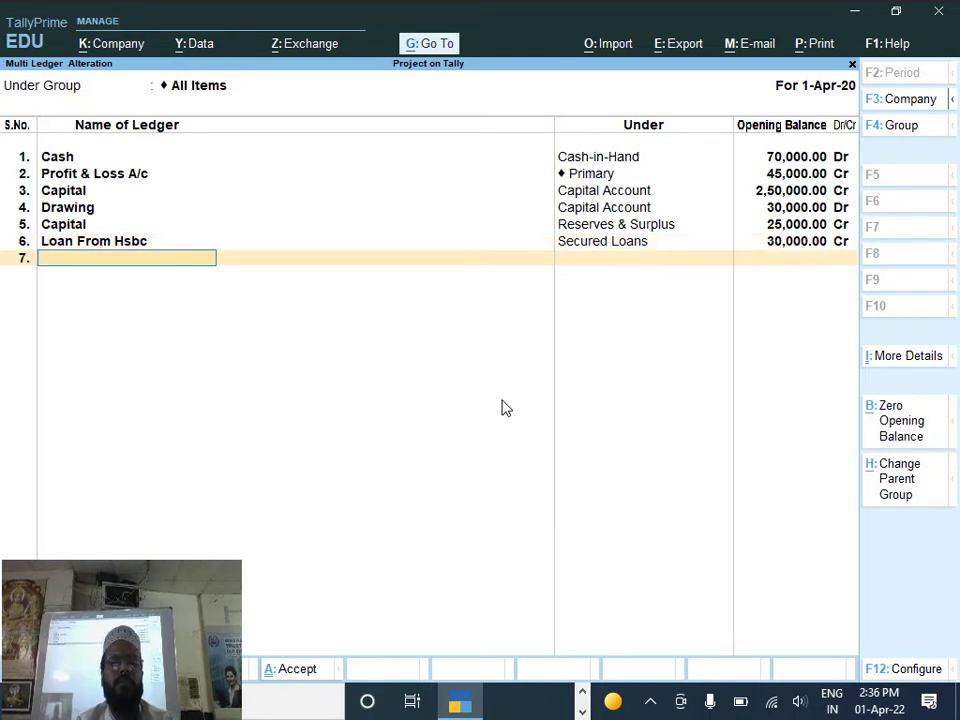
Step: Add a ledger named Loan From Sharon Store under Unsecured Loans with an opening balance of 20,000 Cr
type("Loan From Sharo")
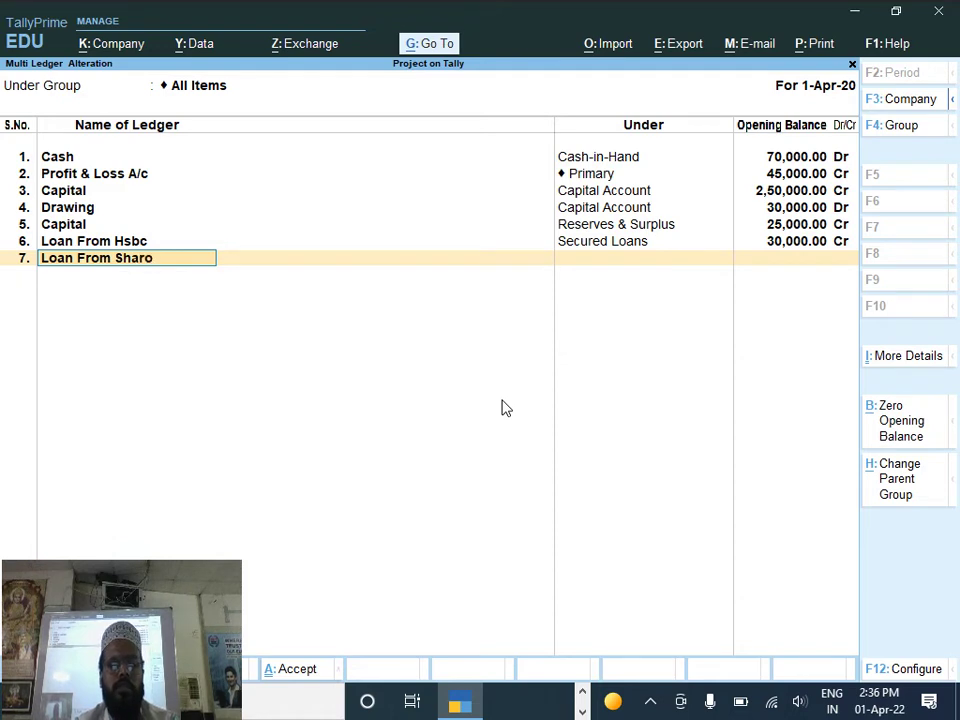
type("n Store")
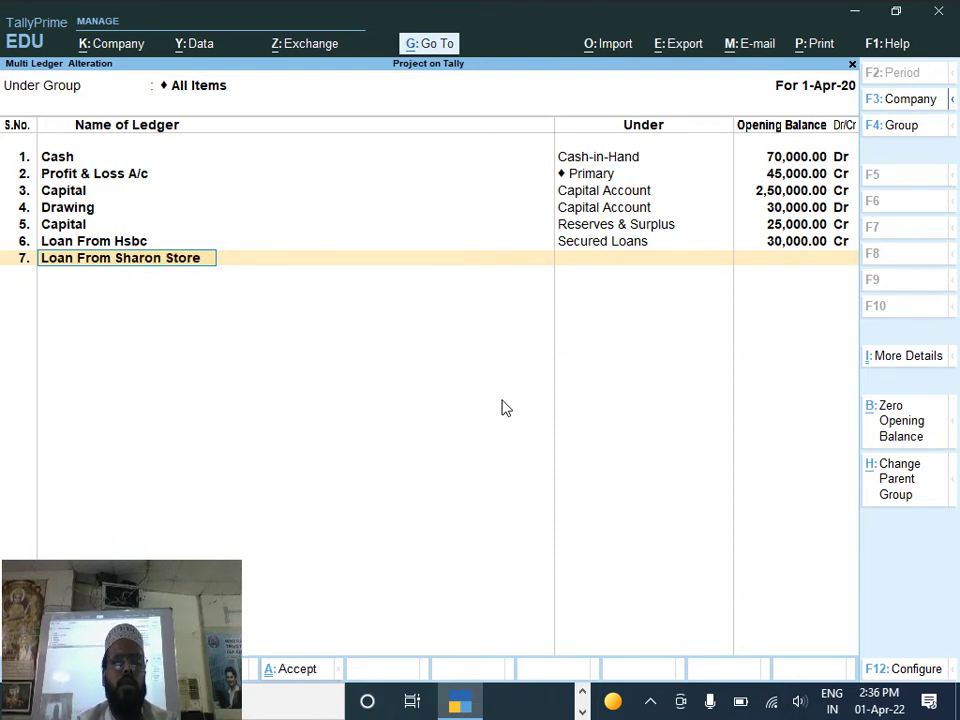
key("Return")
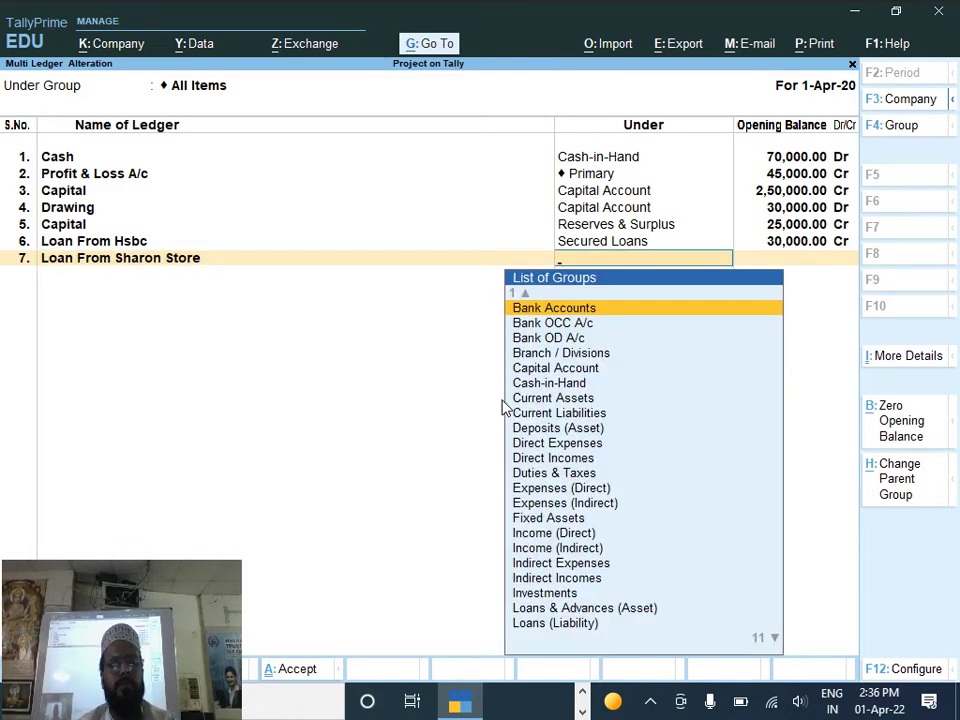
type("U")
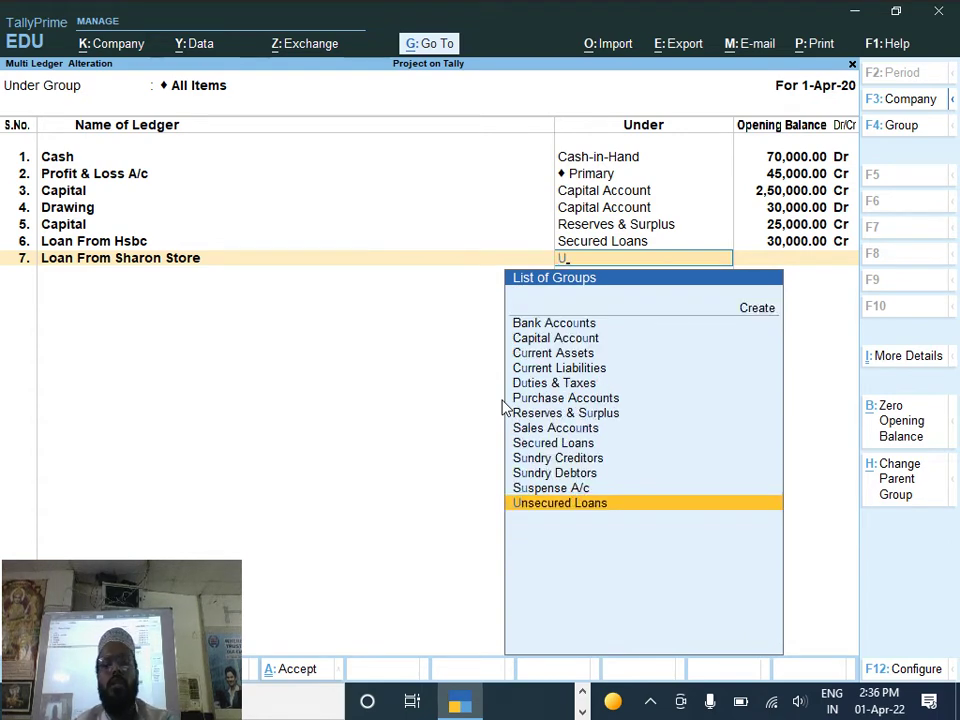
key("Return")
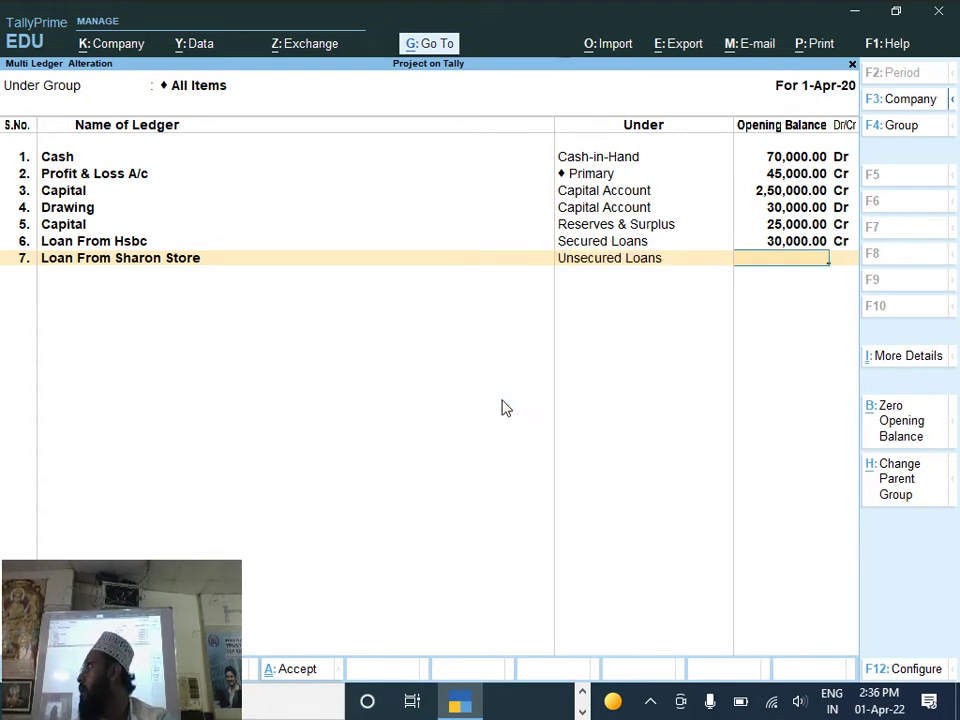
type("20000")
key("Return")
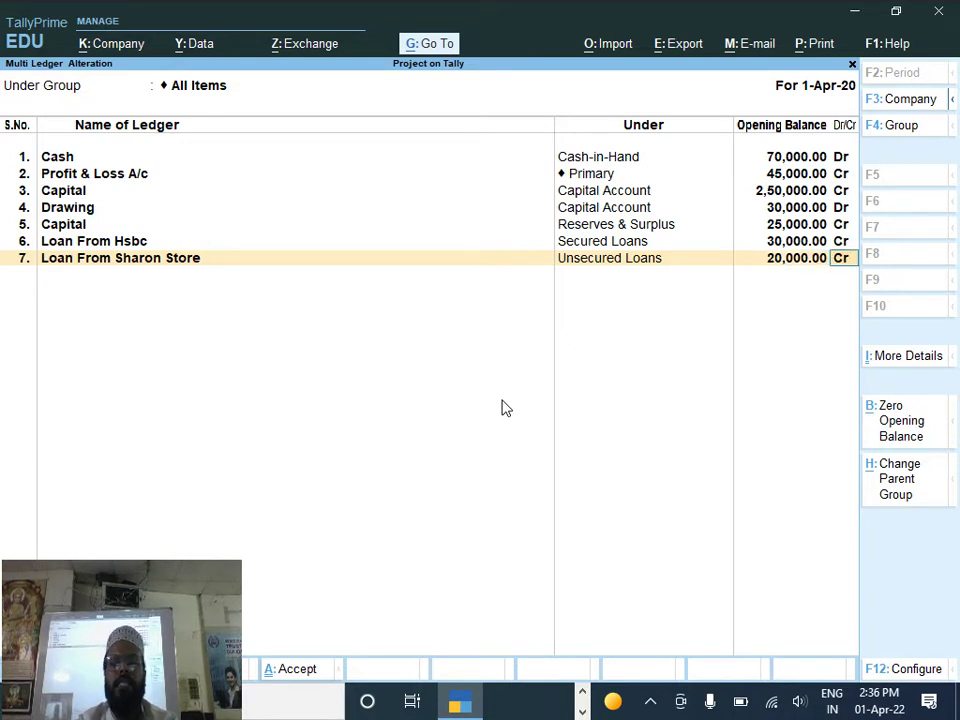
key("Return")
Step: Enter a ledger named O/s Office Rent and start creating a new group named O/s Exp for it
type("O/s Office Rent")
key("Return")
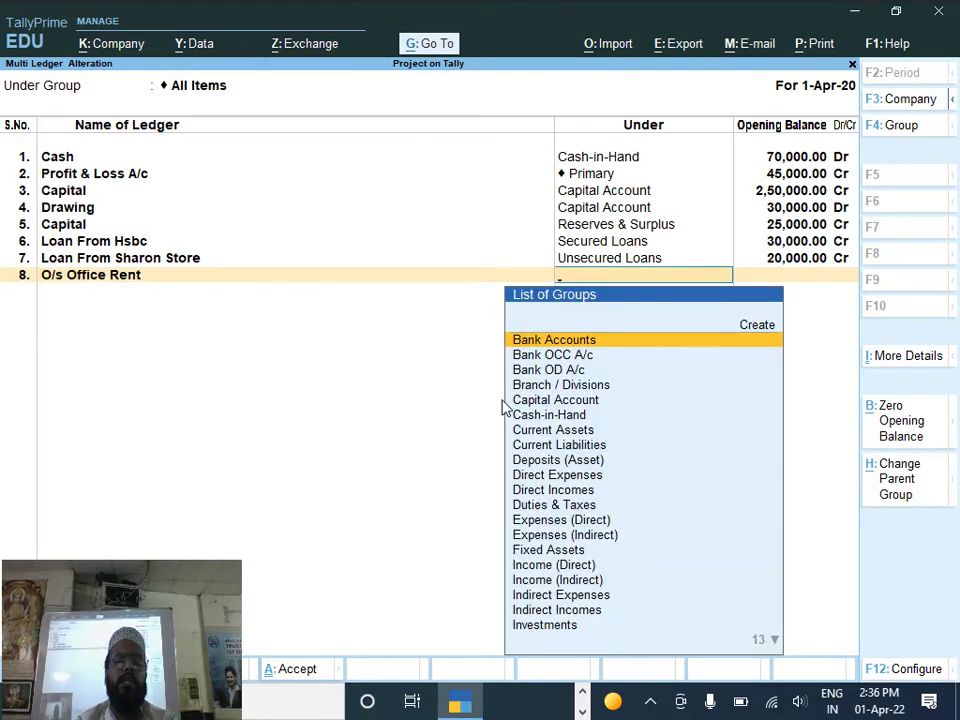
type("O")
key("alt+c")
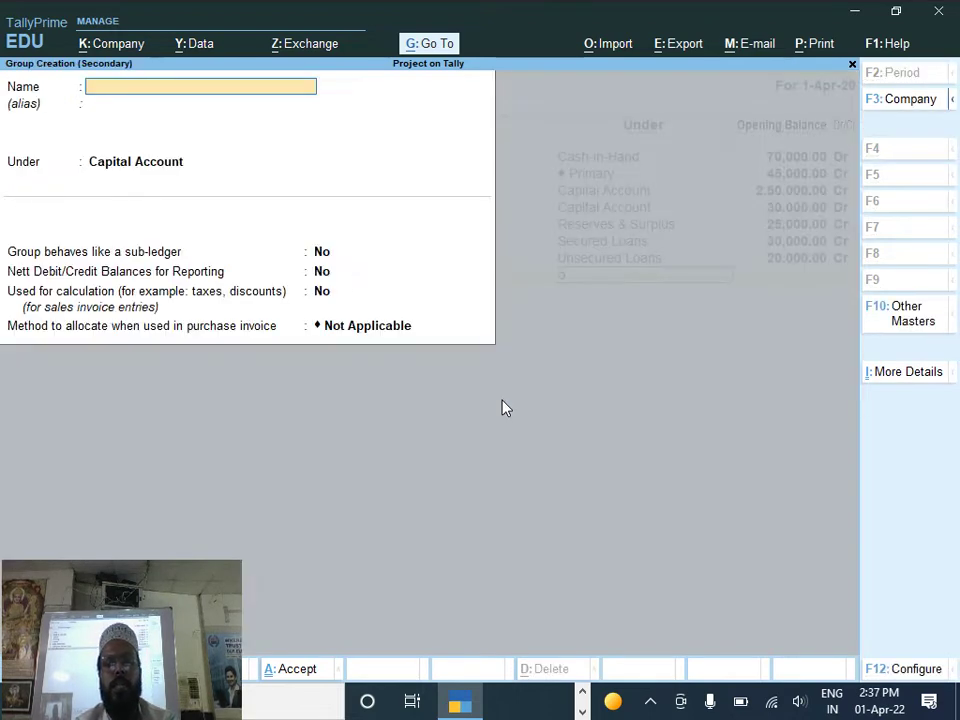
type("/s exp")
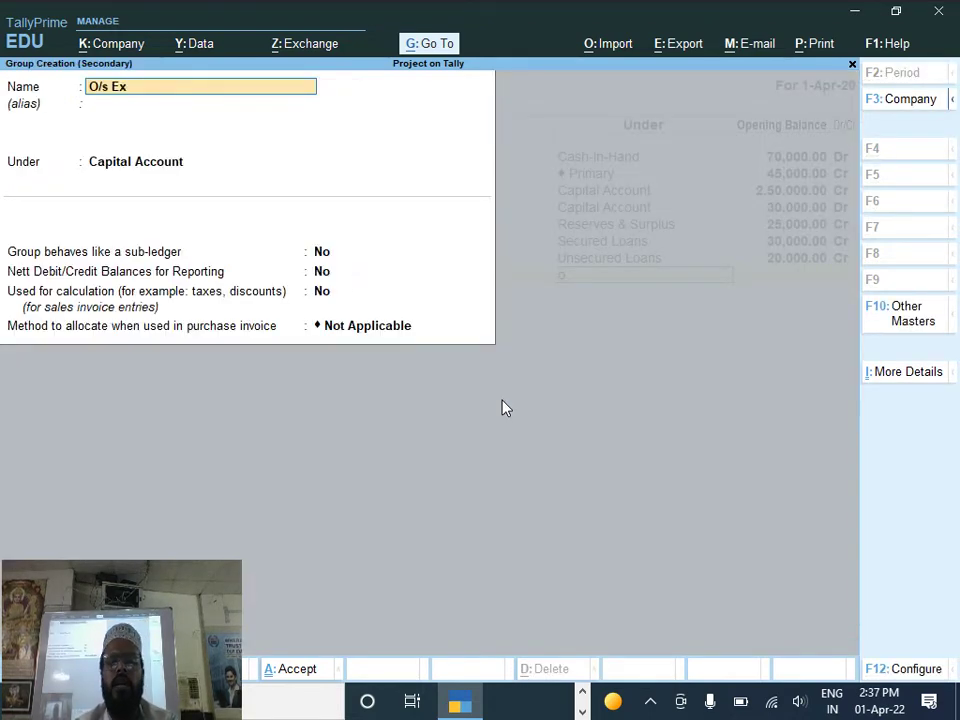
key("Return")
key("Return")
key("Return")
Step: Place the O/s Exp group under Current Liabilities, keep its remaining options at their defaults, and save it
key("Up")
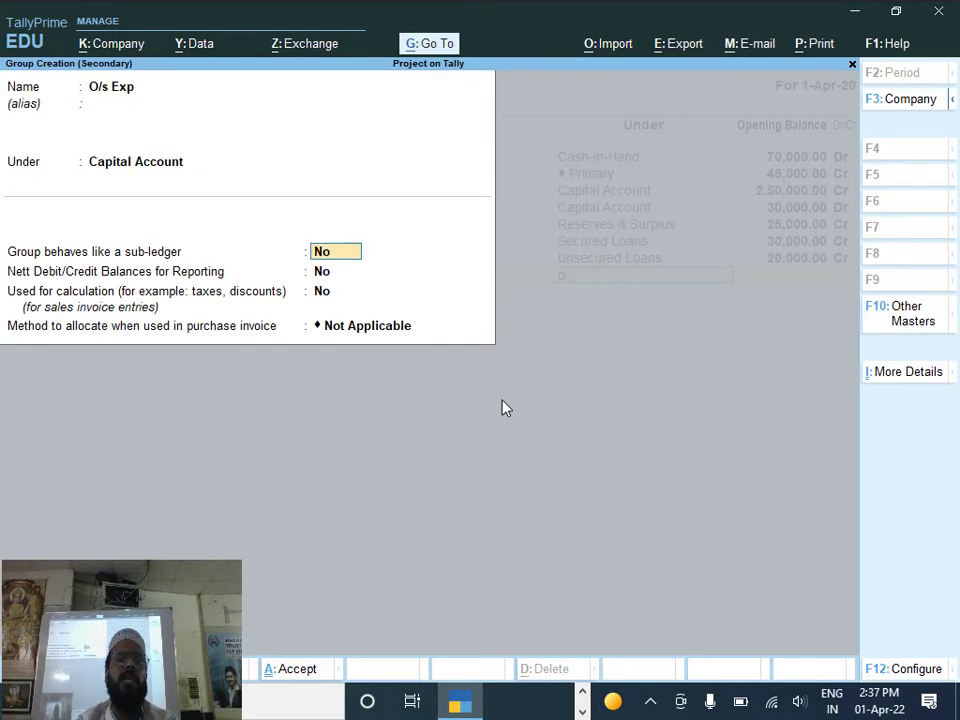
key("Up")
type("C")
key("Down")
key("Down")
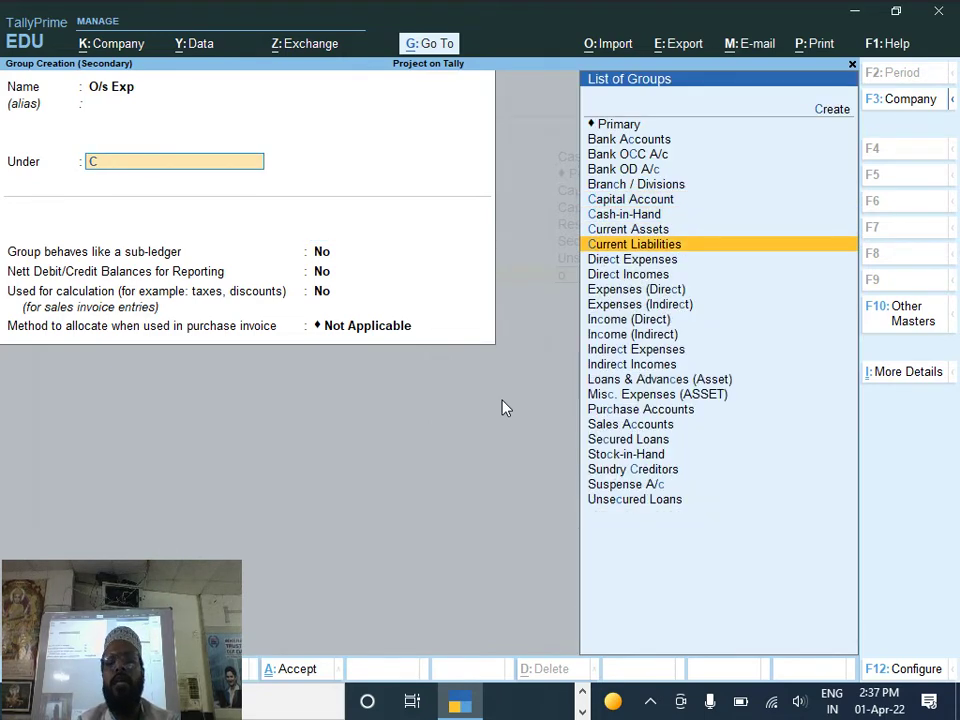
key("Return")
key("Return")
key("Return")
key("Return")
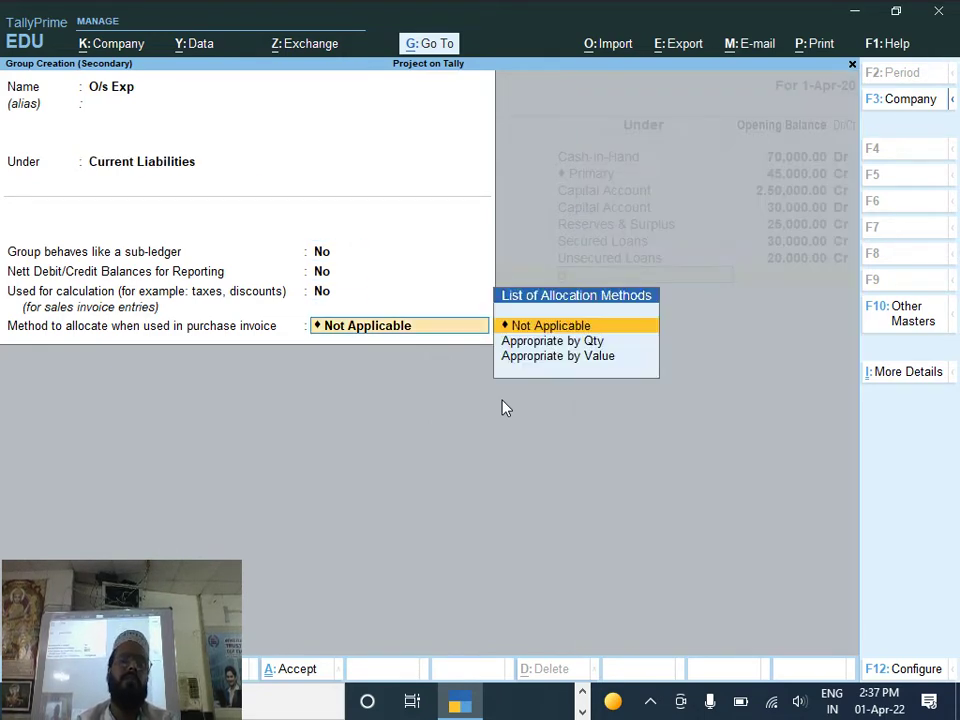
key("Return")
key("Return")
key("Return")
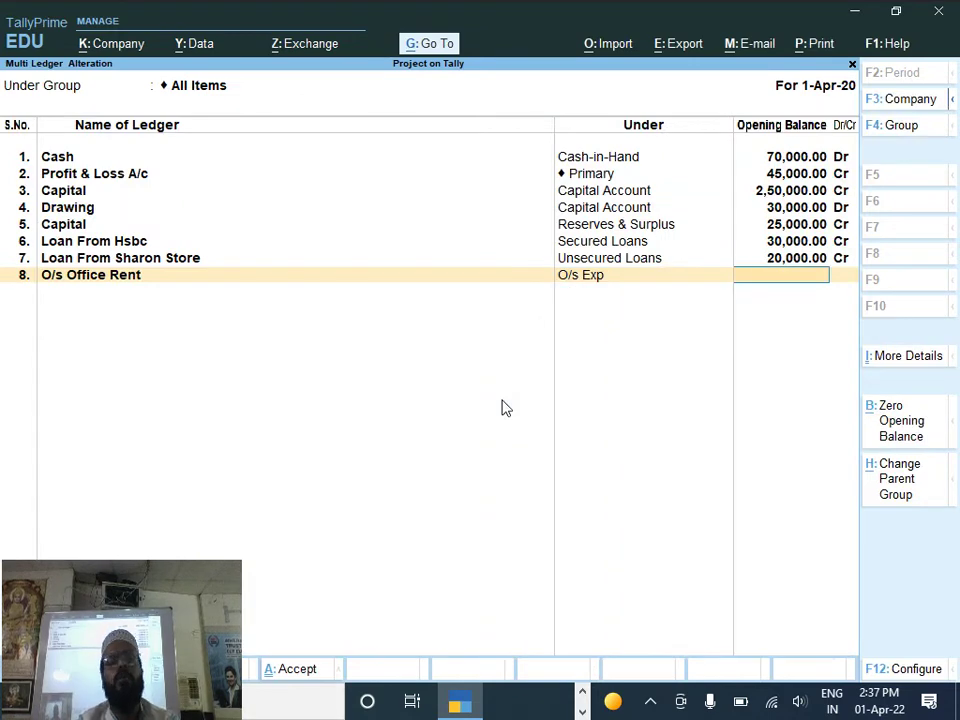
Step: Set the O/s Office Rent opening balance to 14,000 Cr
type("14,000")
key("Return")
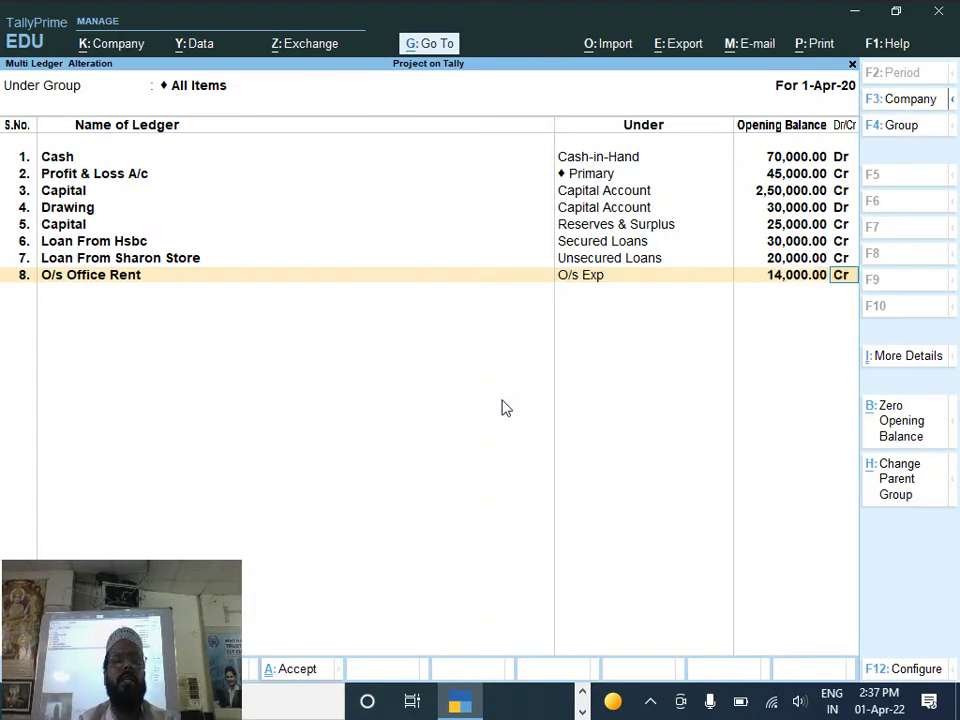
key("Return")
Step: Enter a ledger named O/s Salary under the O/s Exp group
type("O/s Salary")
key("Return")
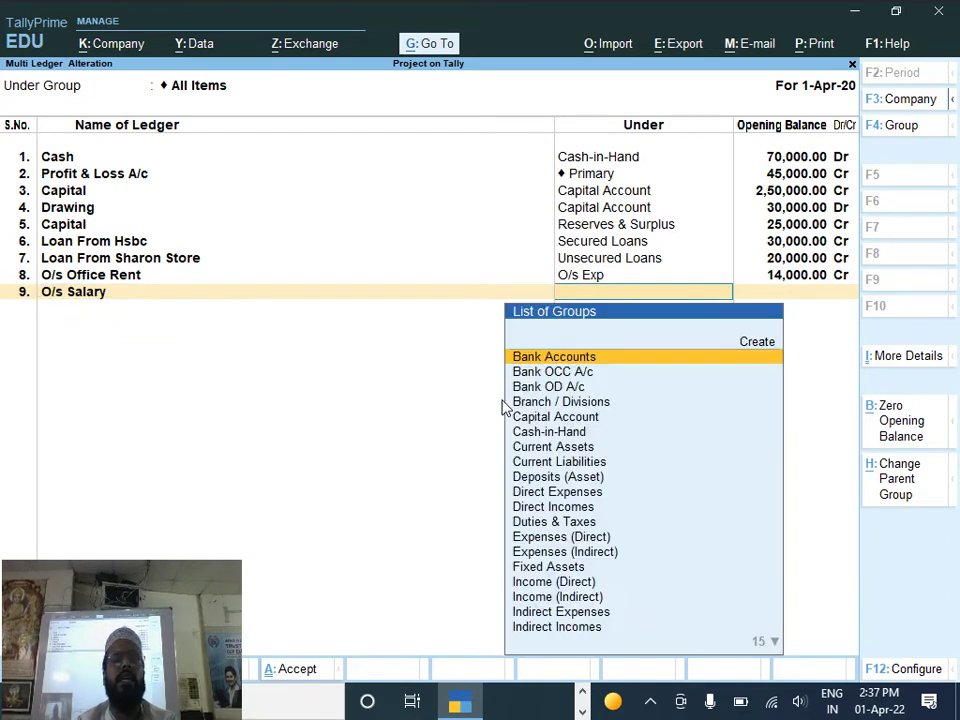
type("O")
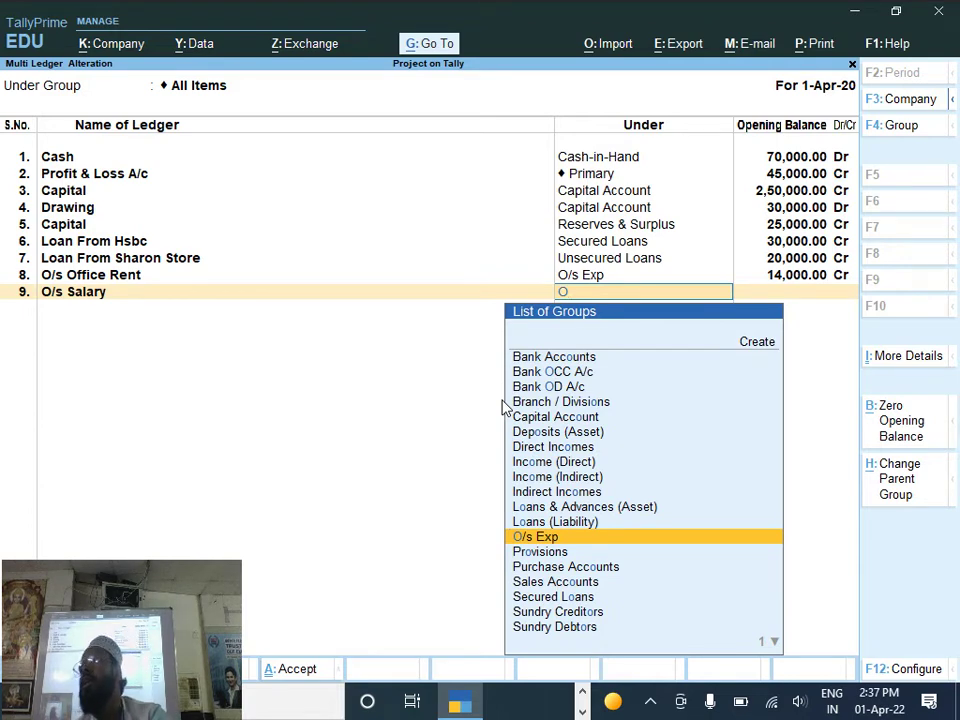
key("Return")
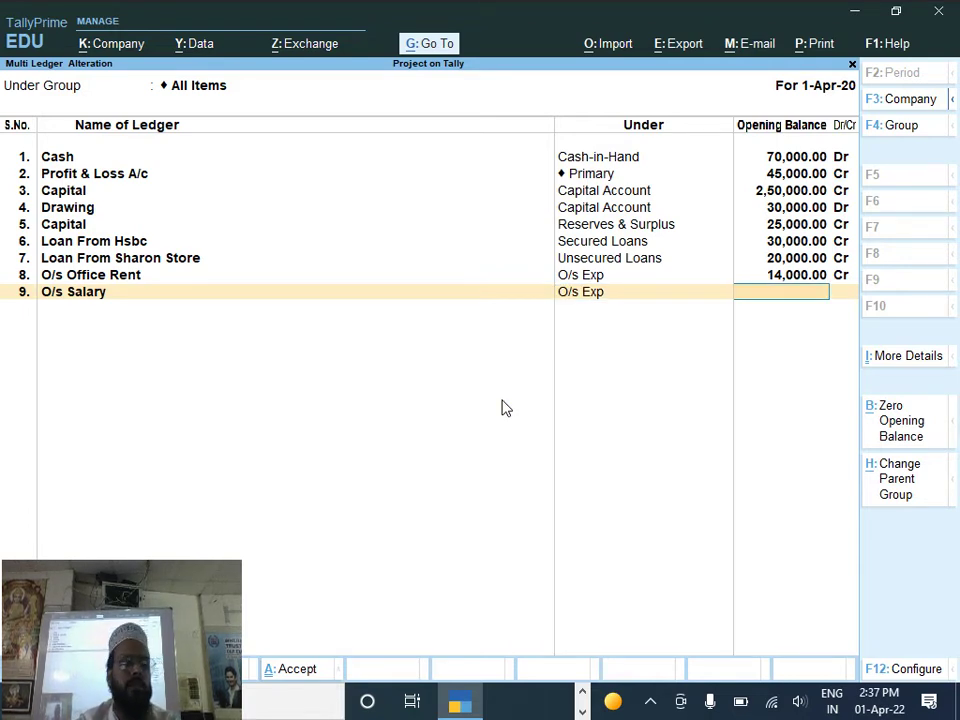
type("15000")
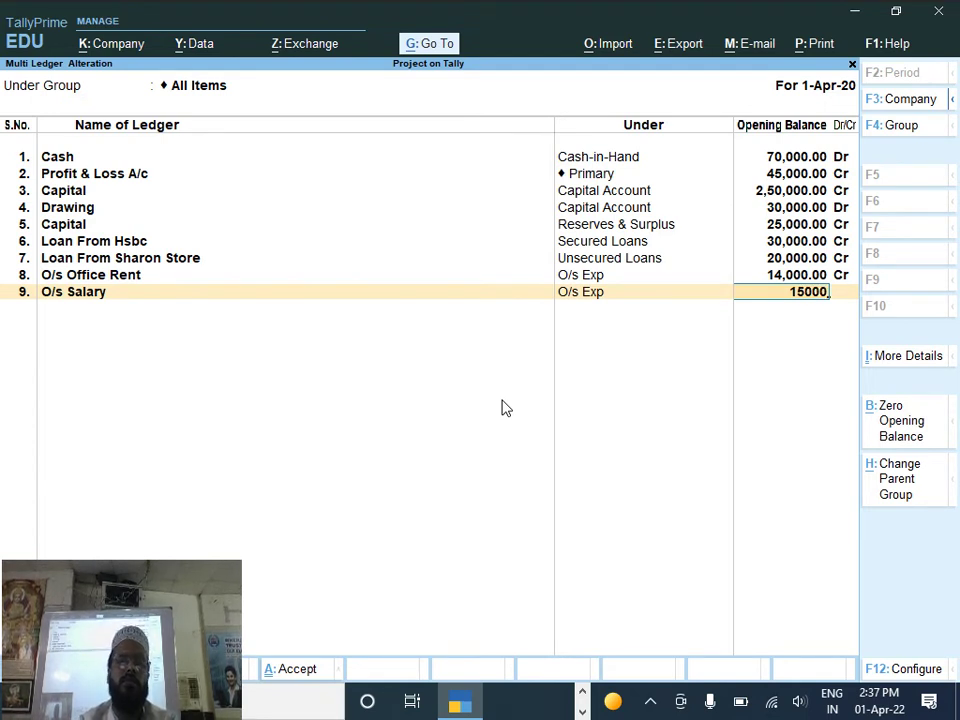
key("BackSpace")
key("BackSpace")
key("BackSpace")
key("BackSpace")
key("BackSpace")
Step: Set the O/s Salary opening balance to 50,000 Cr
type("50000")
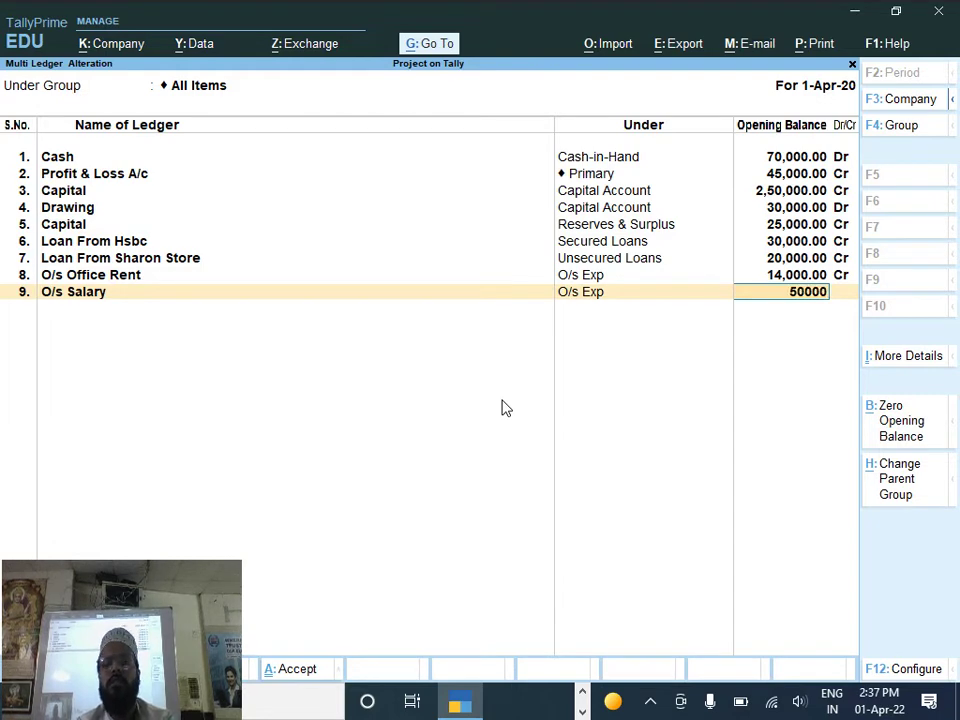
key("Return")
key("Return")
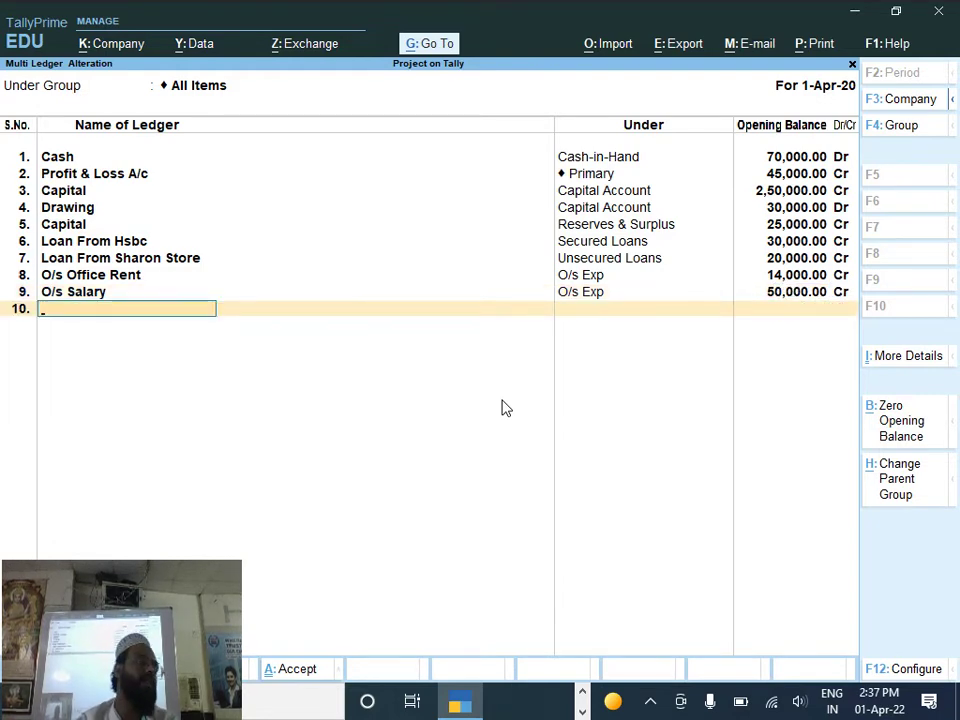
Step: Add a ledger named Goodwill under Fixed Assets with an opening balance of 1,00,000 Dr
type("G")
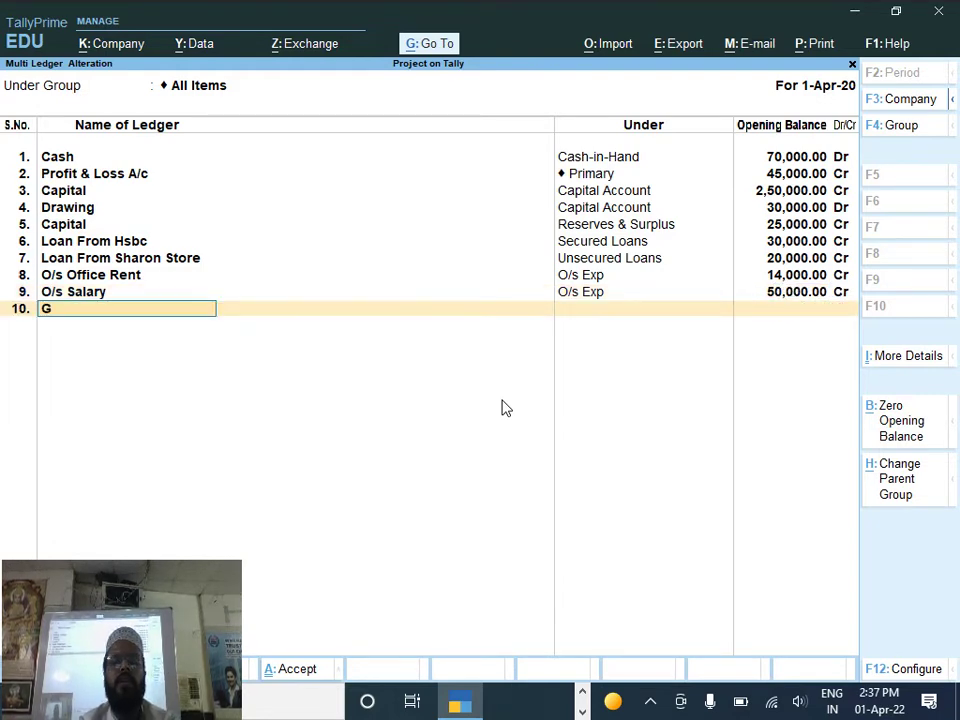
type("oodwill")
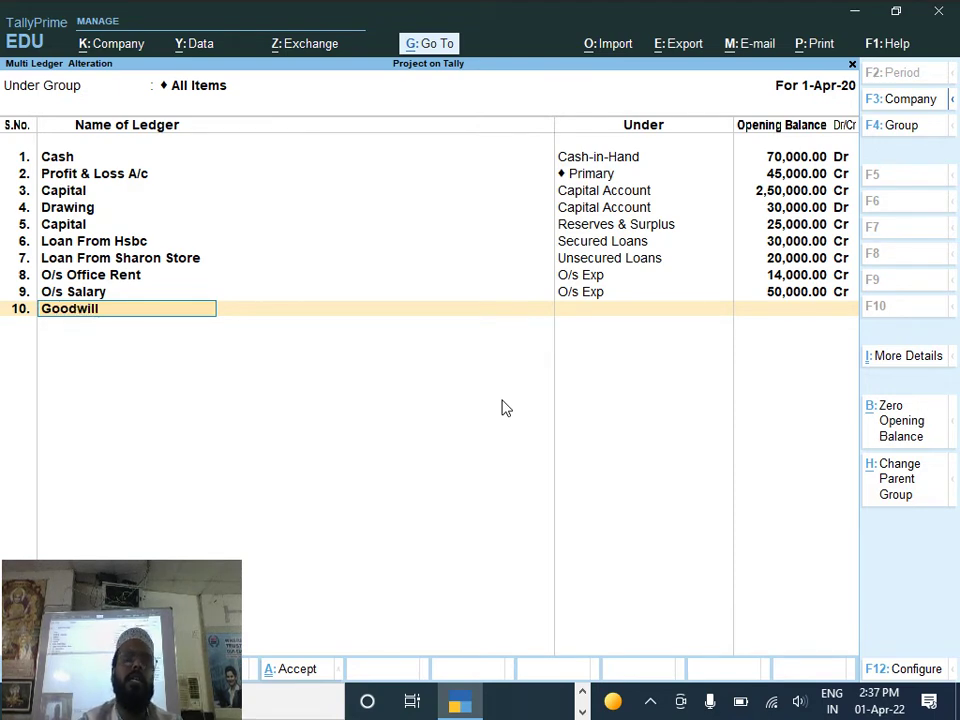
key("Return")
key("Return")
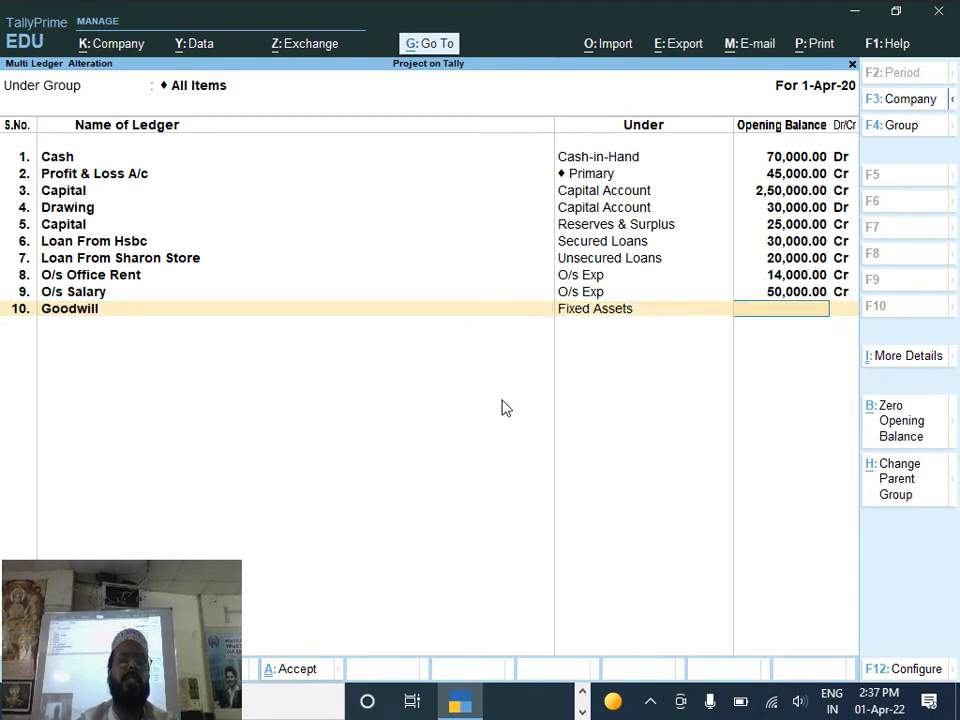
type("1,00,000")
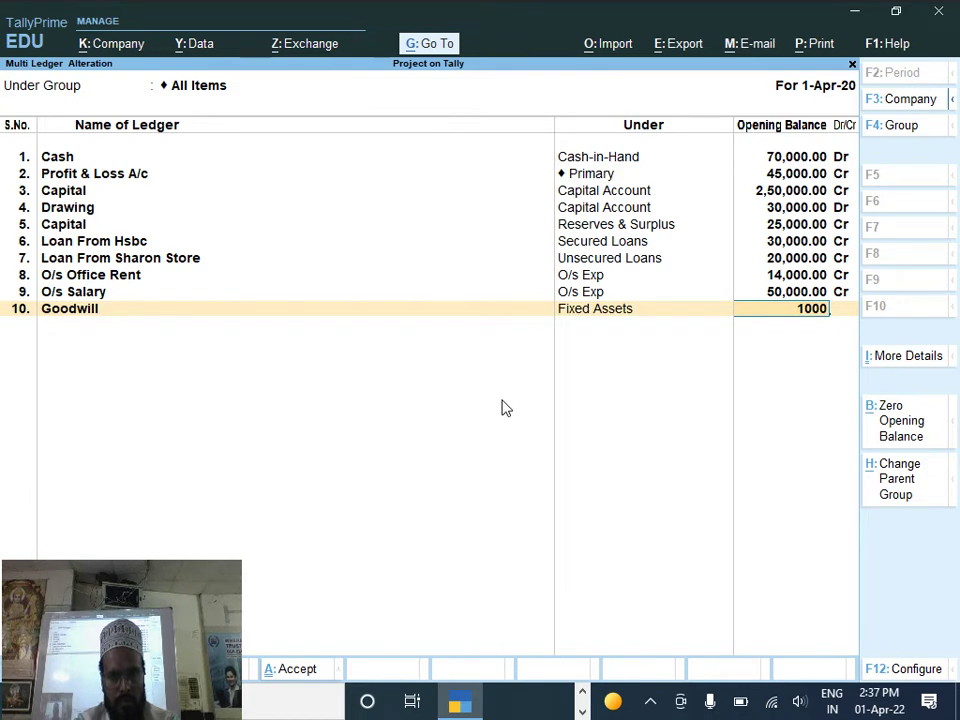
key("Return")
key("Return")
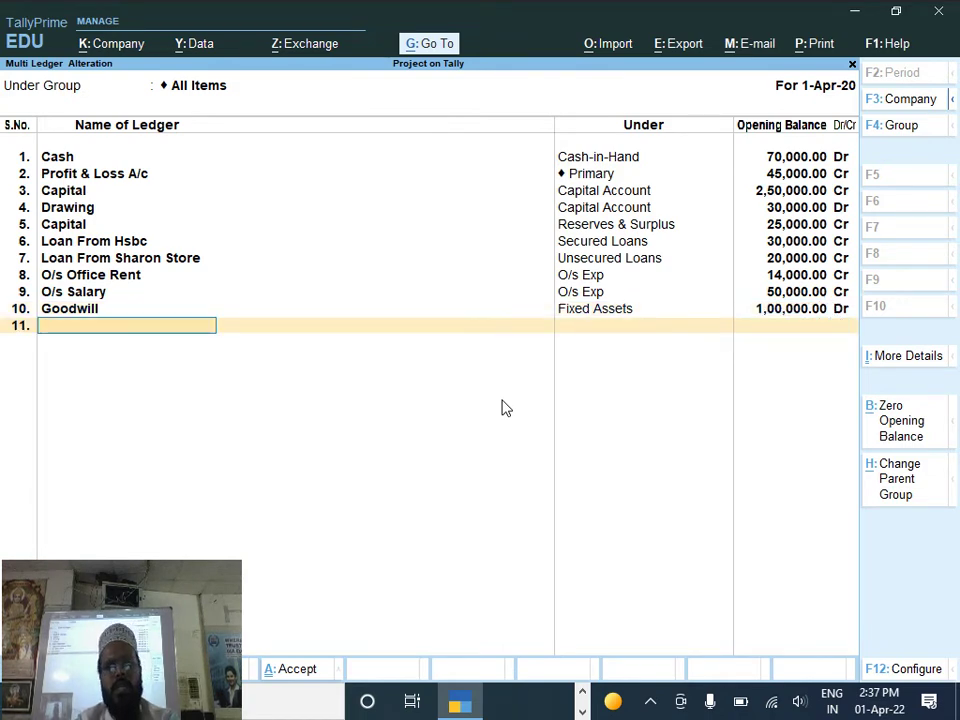
Step: Add a ledger named Investment under Investments with an opening balance of 1,25,000 Dr
type("Investment")
key("Return")
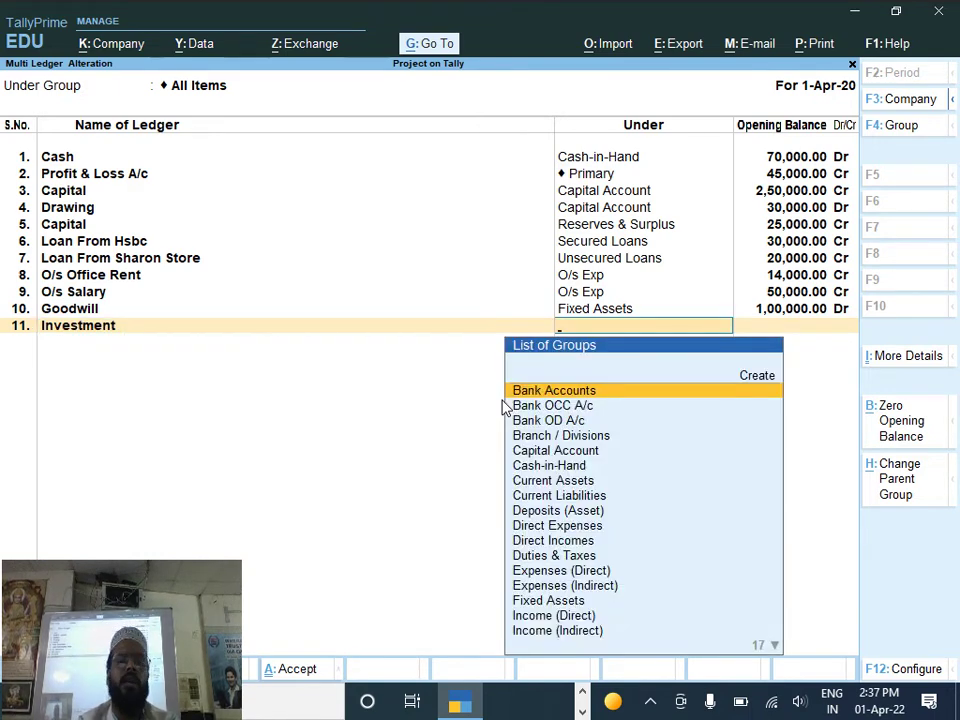
type("I")
key("Down")
key("Down")
key("Down")
key("Down")
key("Down")
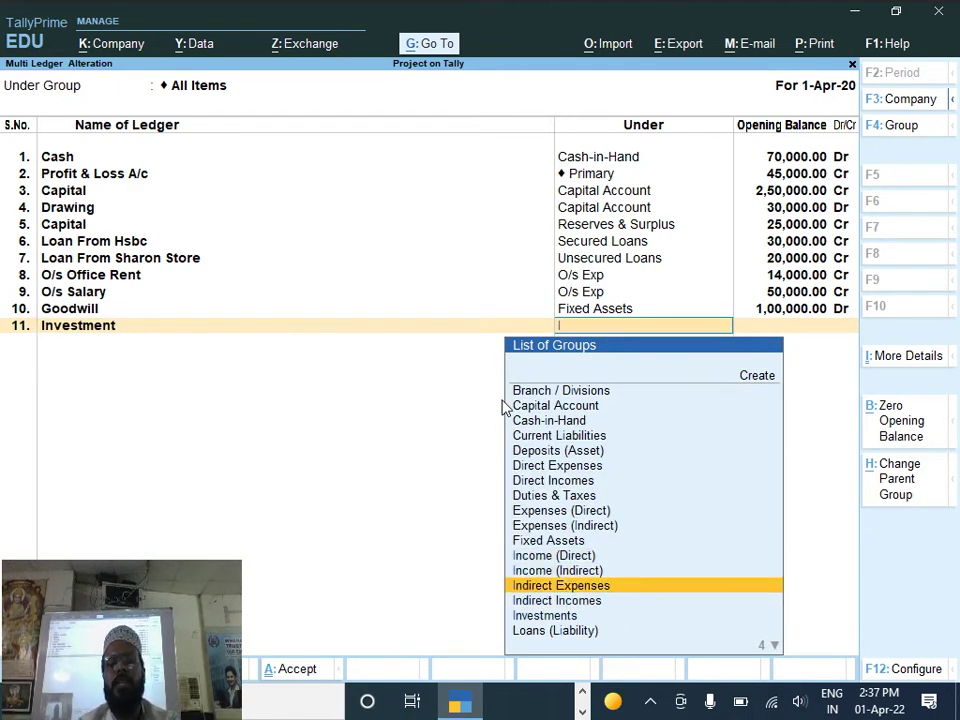
key("Return")
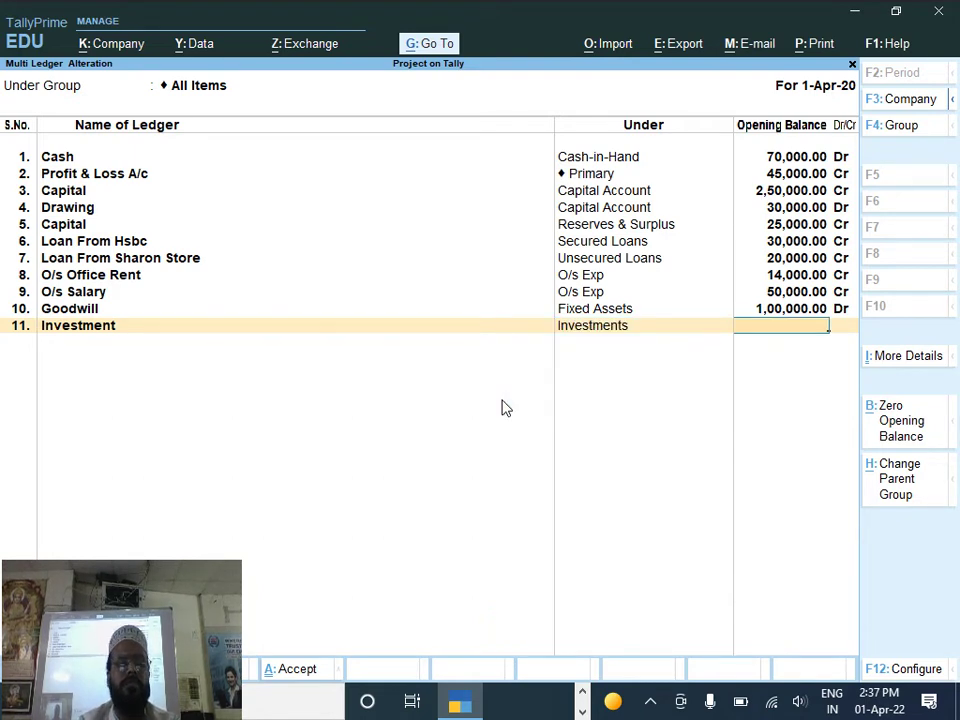
type("125000")
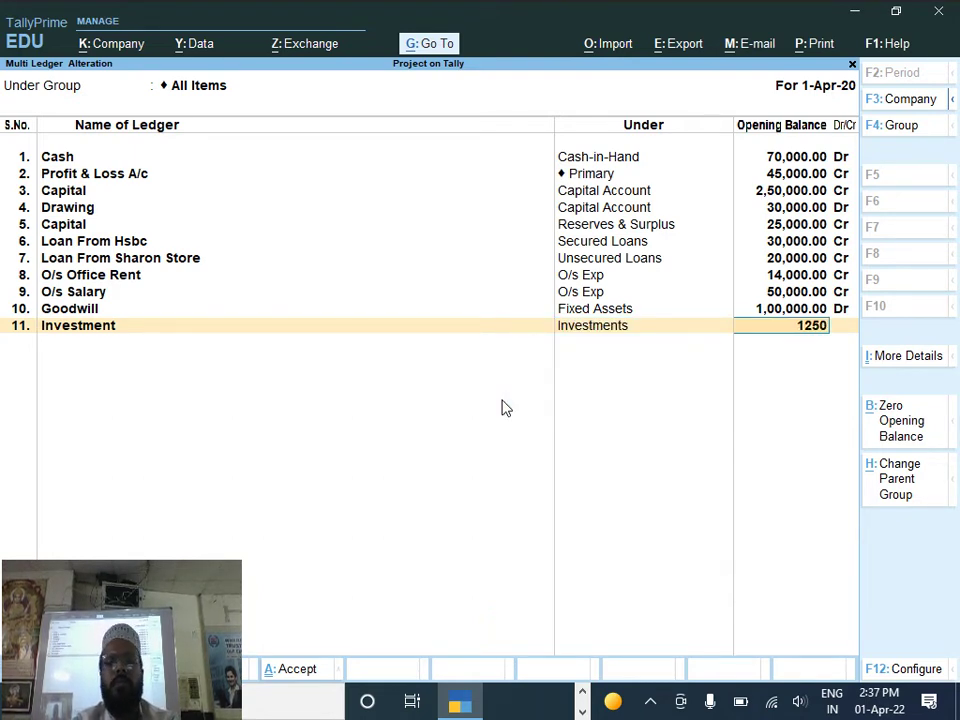
key("Return")
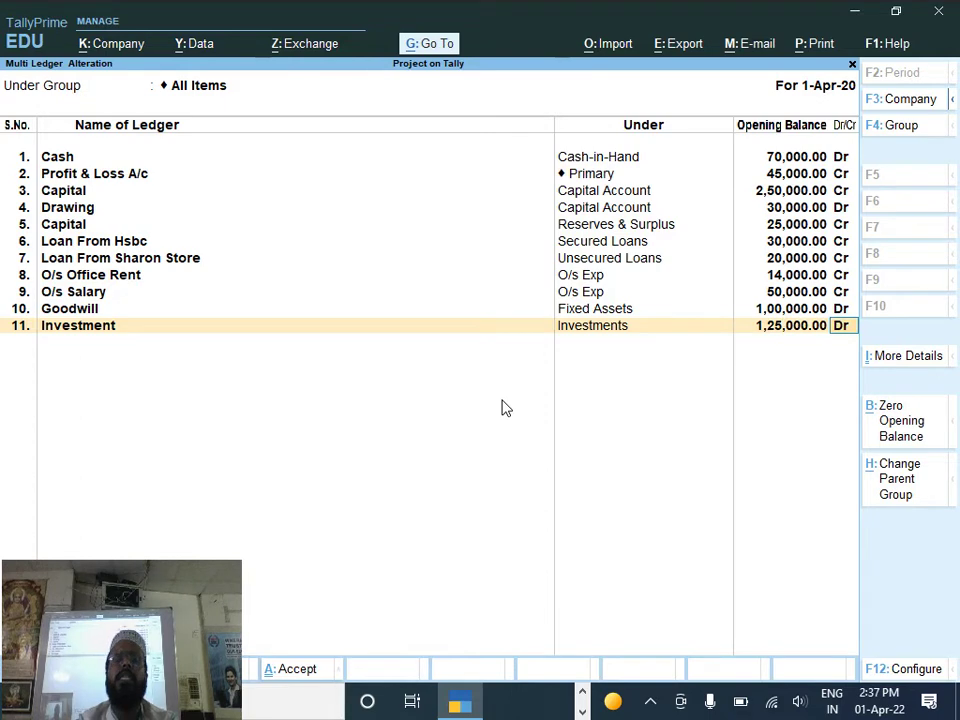
key("Return")
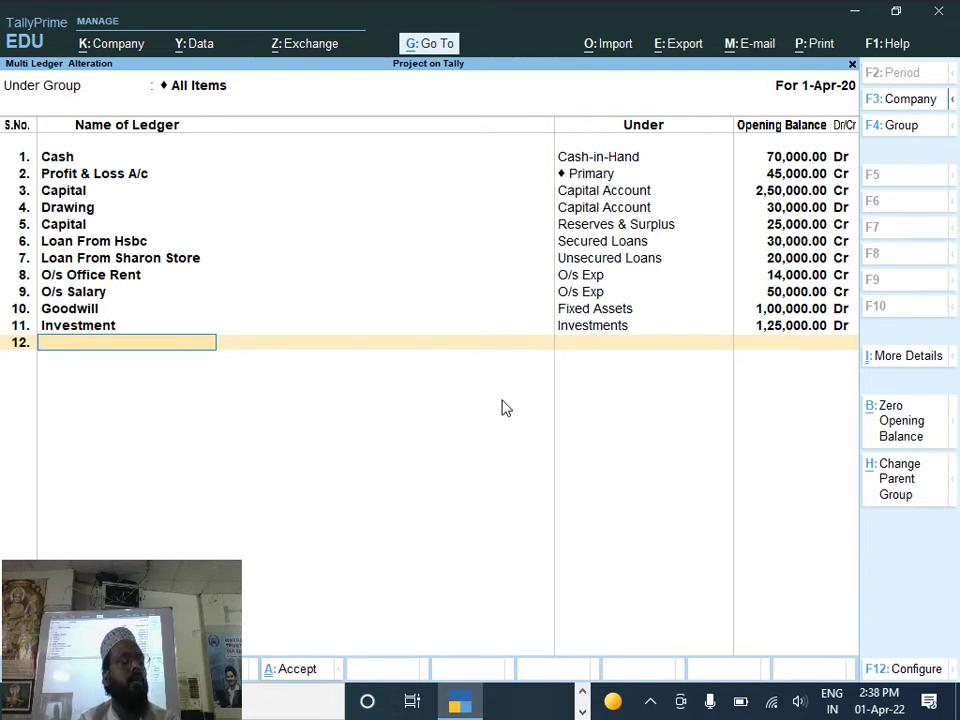
Step: Add a ledger named Modern Trader under Sundry Debtors with an opening balance of 15,000 Dr
type("Modern Trader")
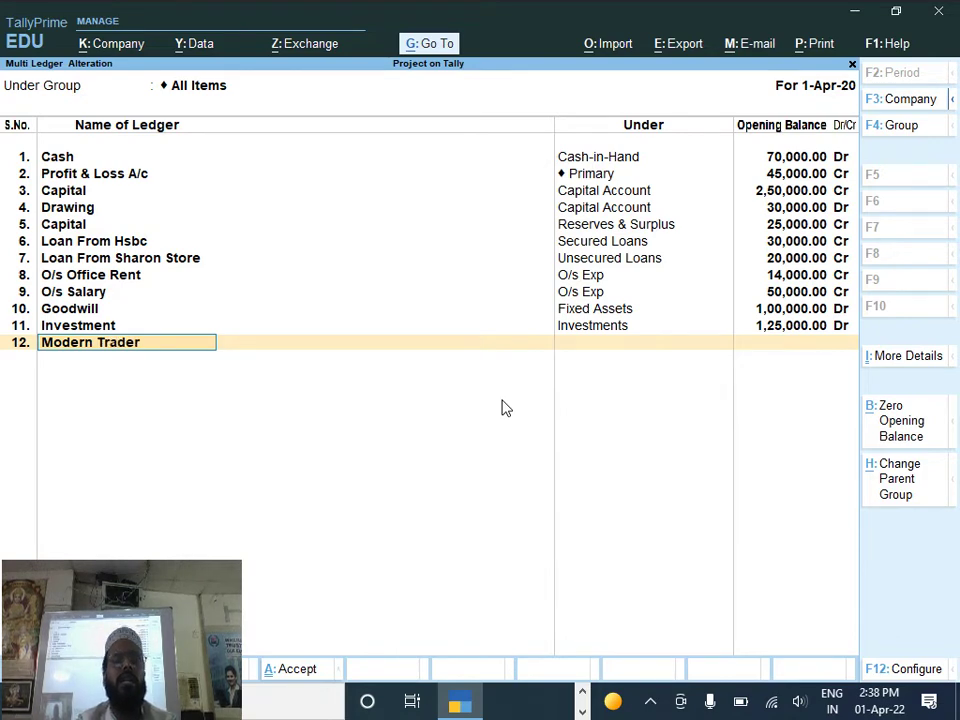
key("Return")
type("S")
key("Down")
key("Down")
key("Down")
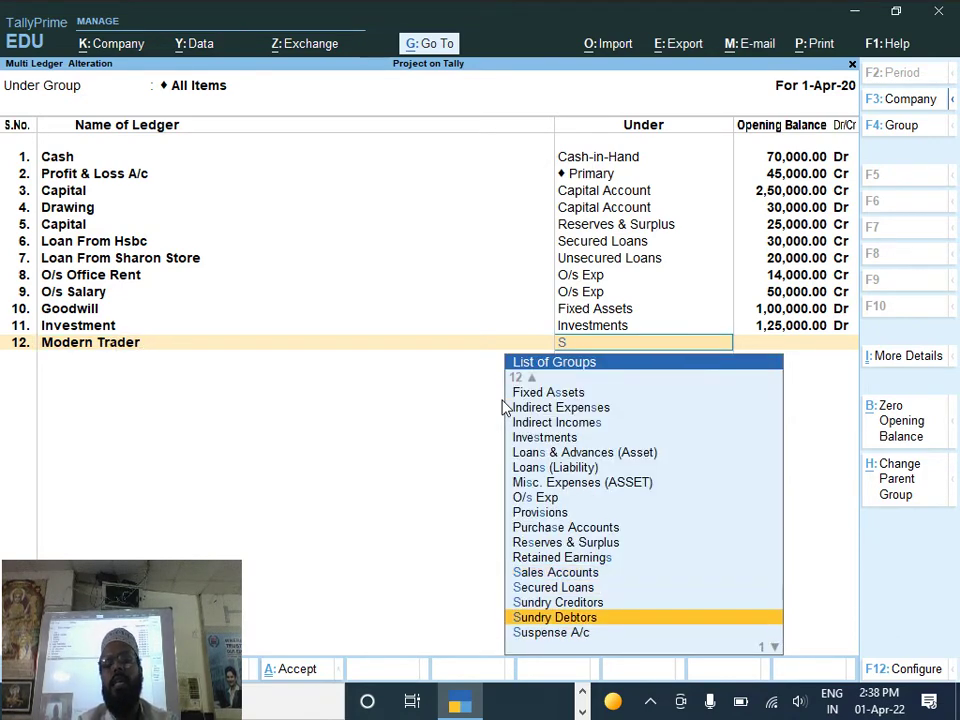
key("Return")
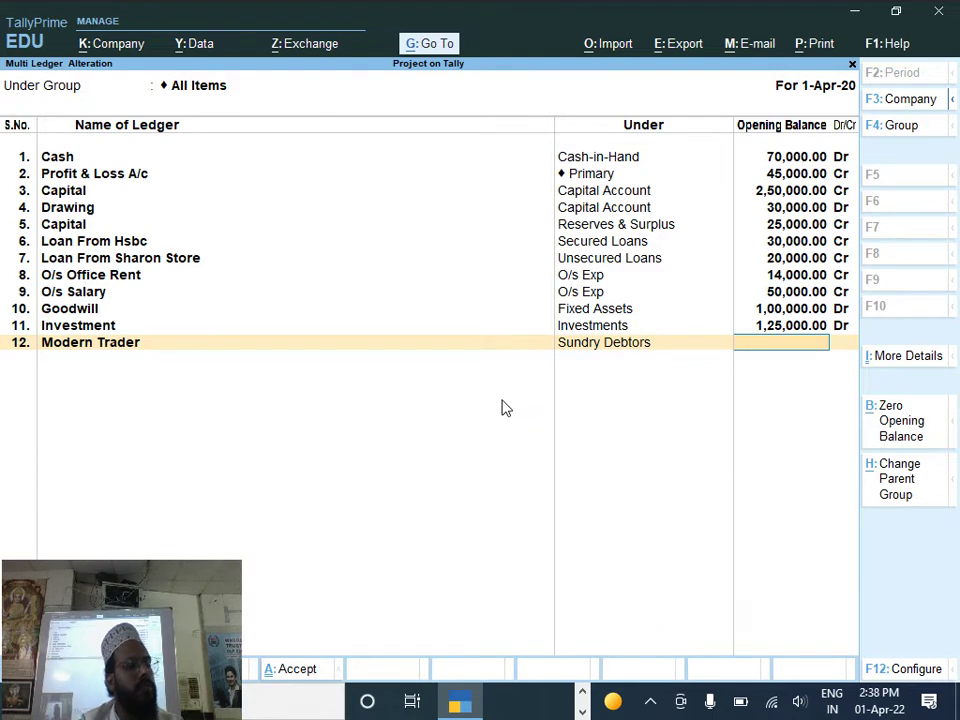
type("15000")
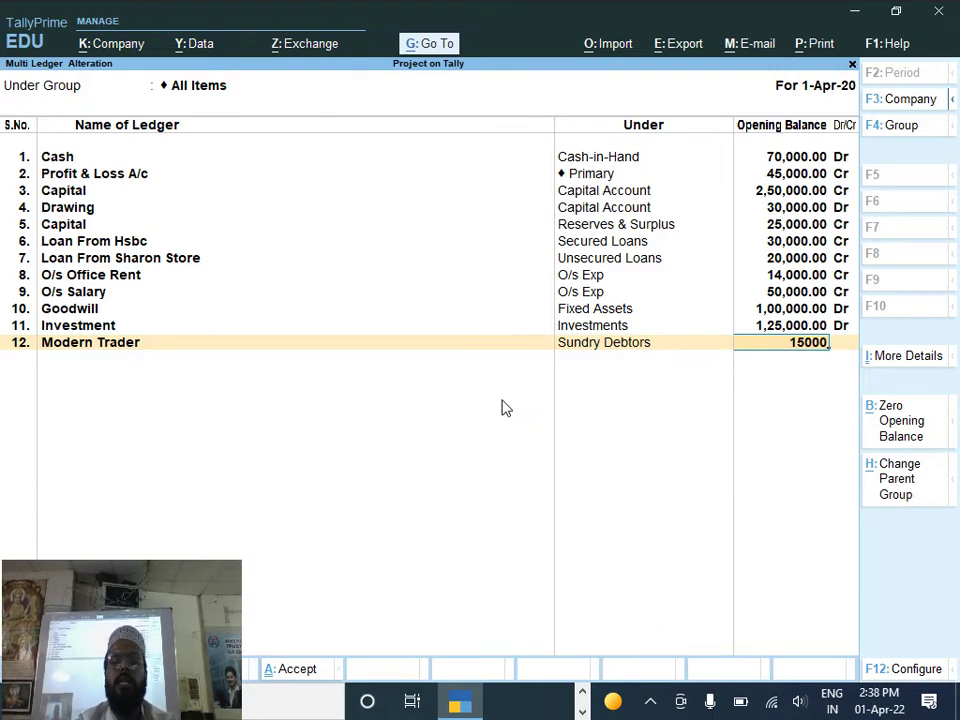
key("Return")
key("Return")
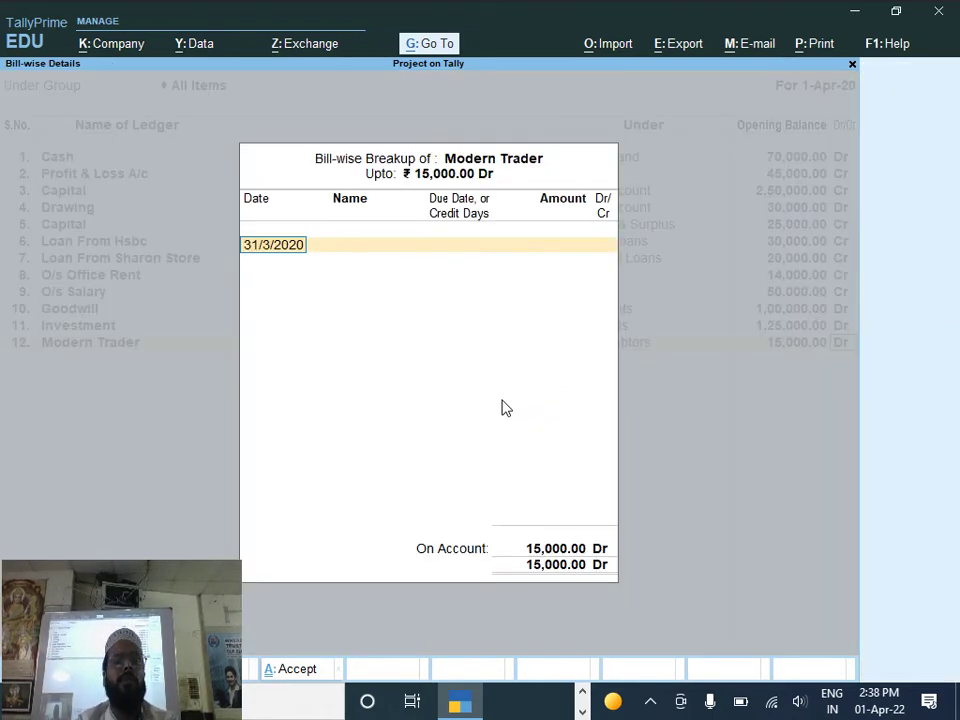
Step: Allocate Modern Trader's full opening balance to bill Sal/123 dated 31/3/2020
key("Return")
type("Sal/123")
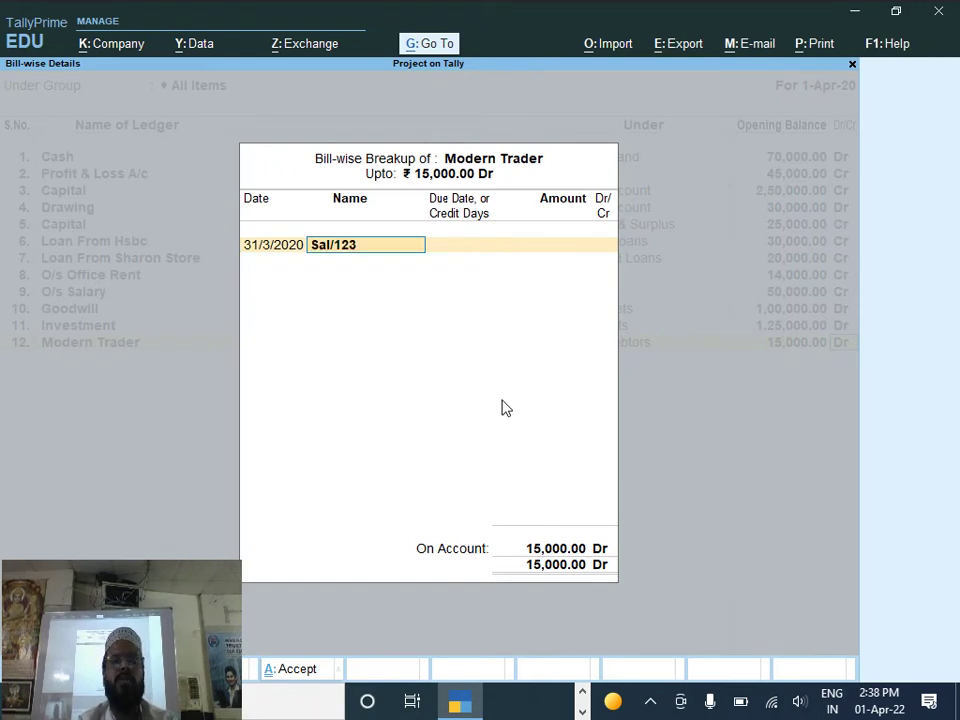
key("Return")
key("Return")
key("Return")
key("Return")
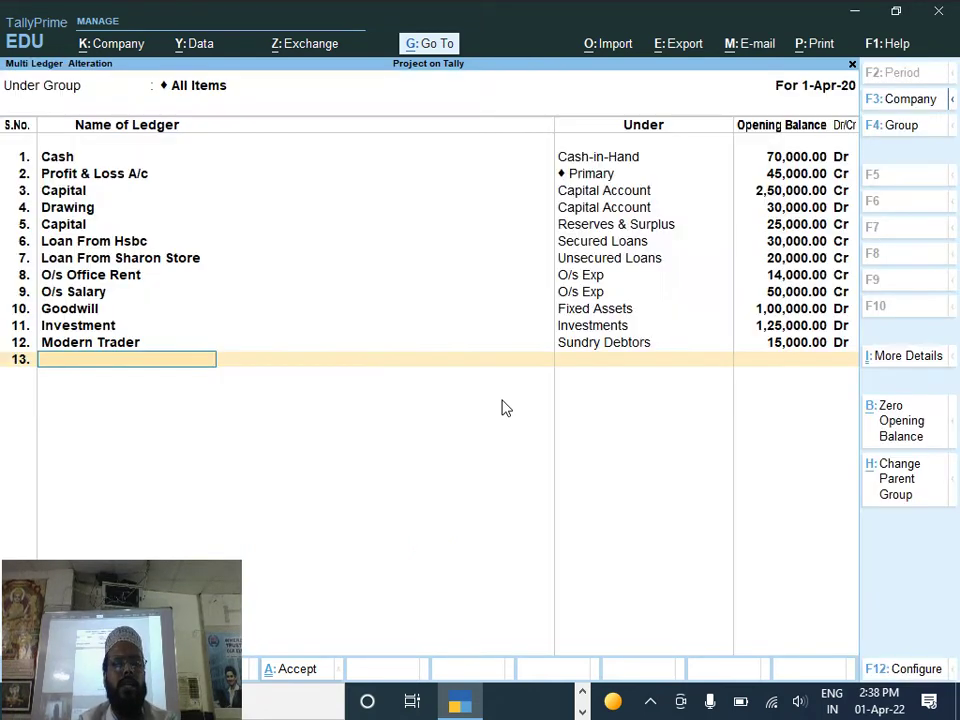
Step: Add a ledger named Shakti India under Sundry Debtors with an opening balance of 14,000 Dr
type("Sh")
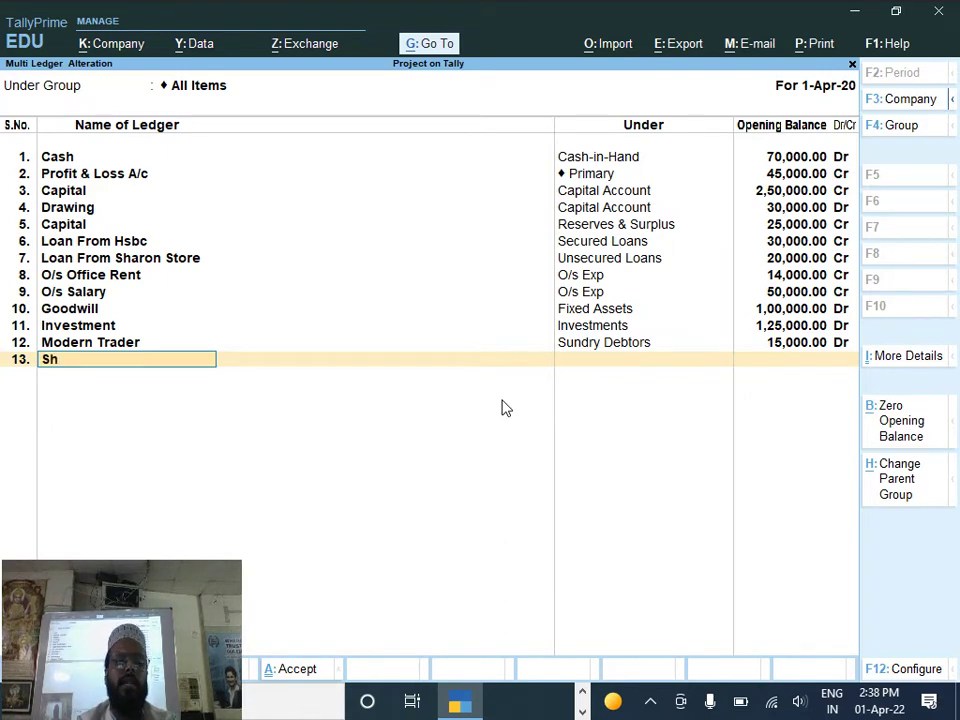
type("akti india")
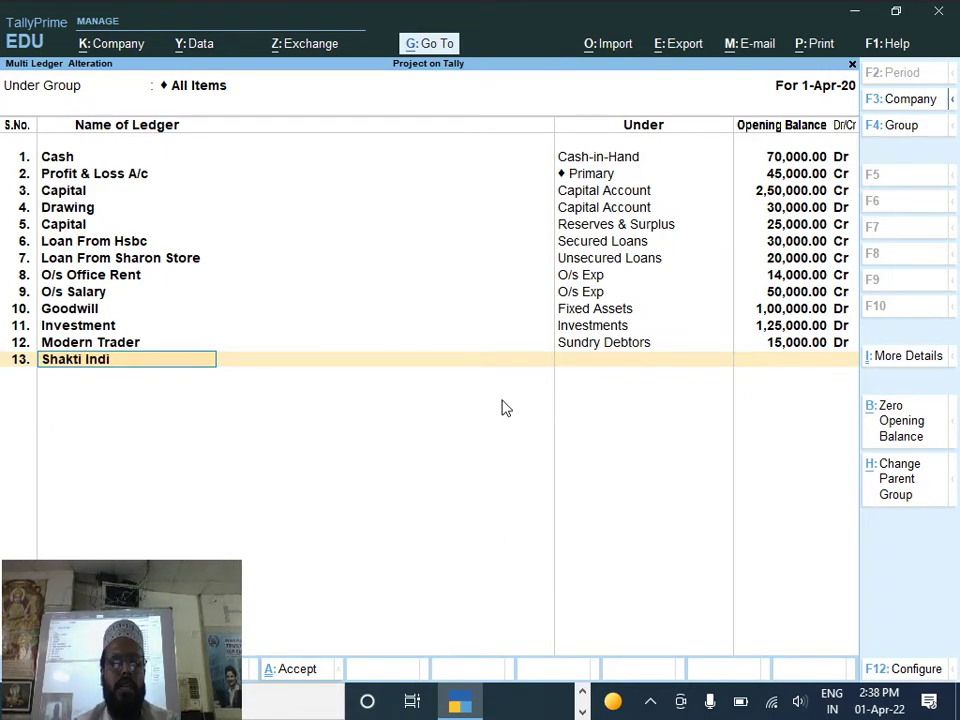
key("Return")
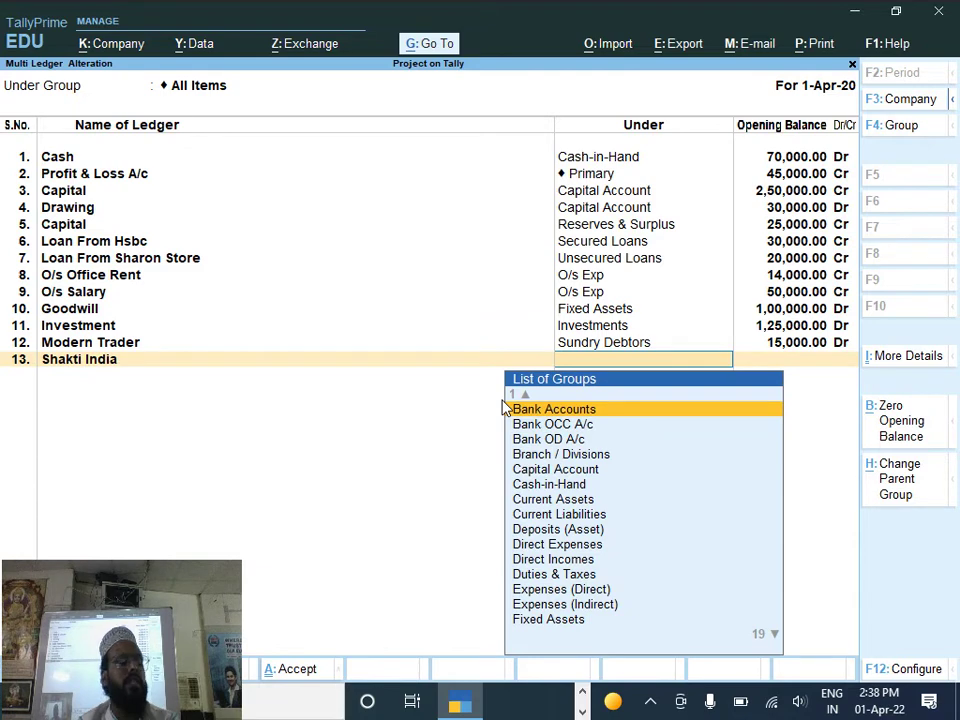
type("S")
key("Down")
key("Down")
key("Down")
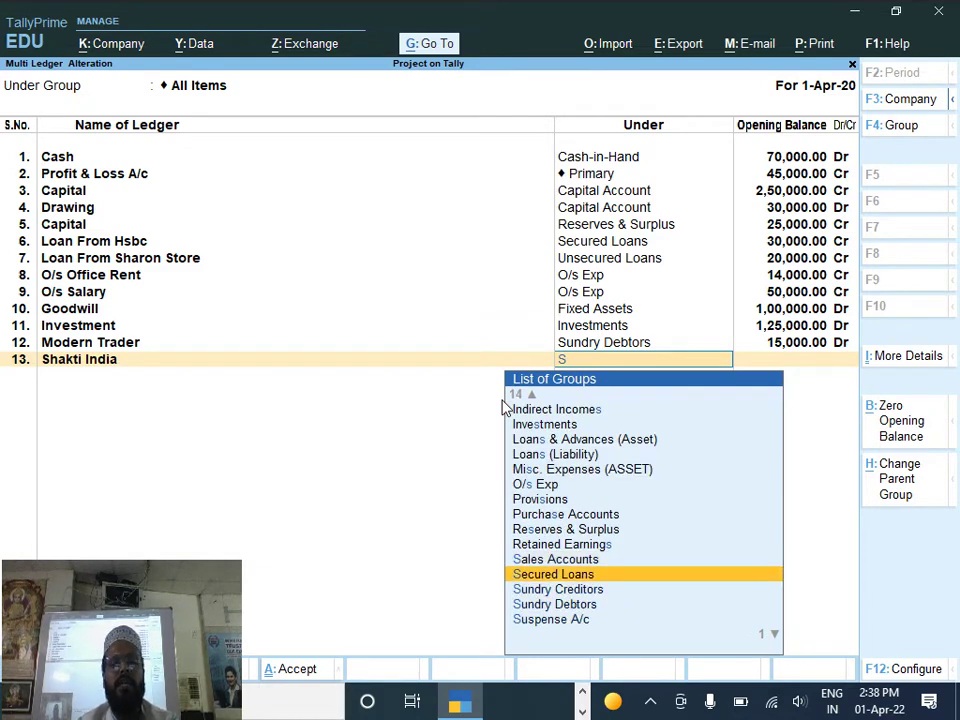
key("Return")
type("14,000")
key("Return")
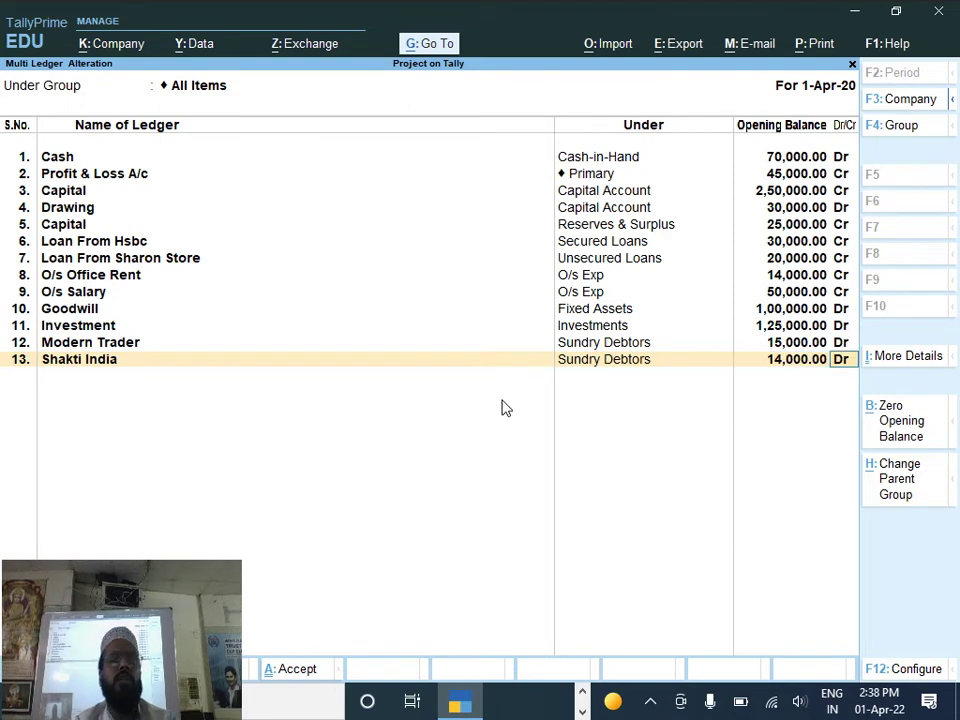
key("Return")
Step: Allocate Shakti India's full opening balance to bill Sal/126 dated 31/3/2020
key("Return")
type("Sal/")
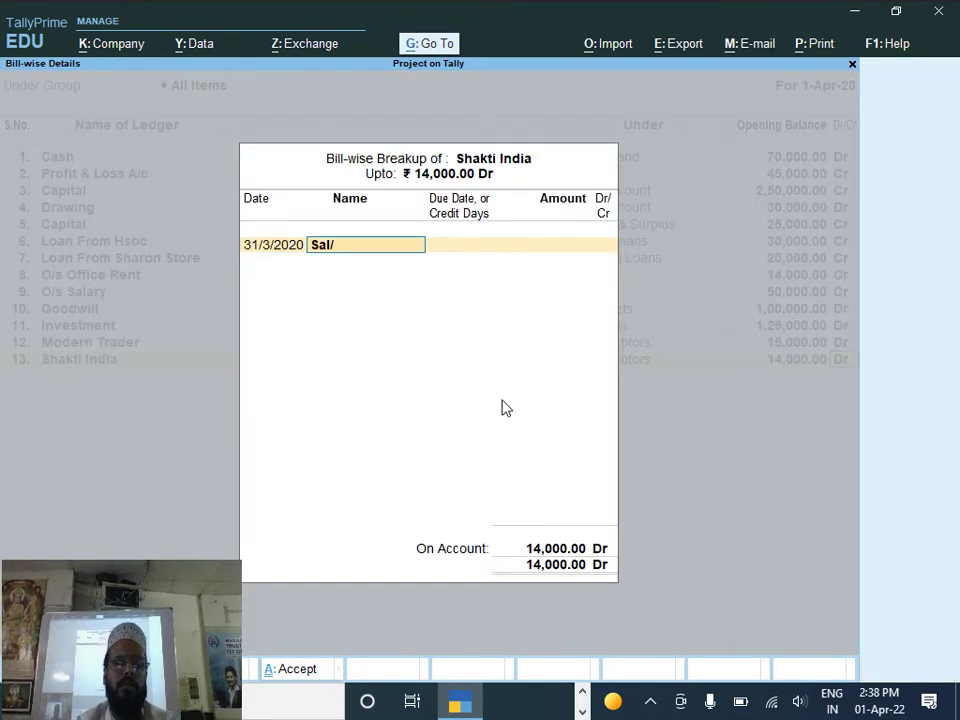
type("126")
key("Return")
key("Return")
key("Return")
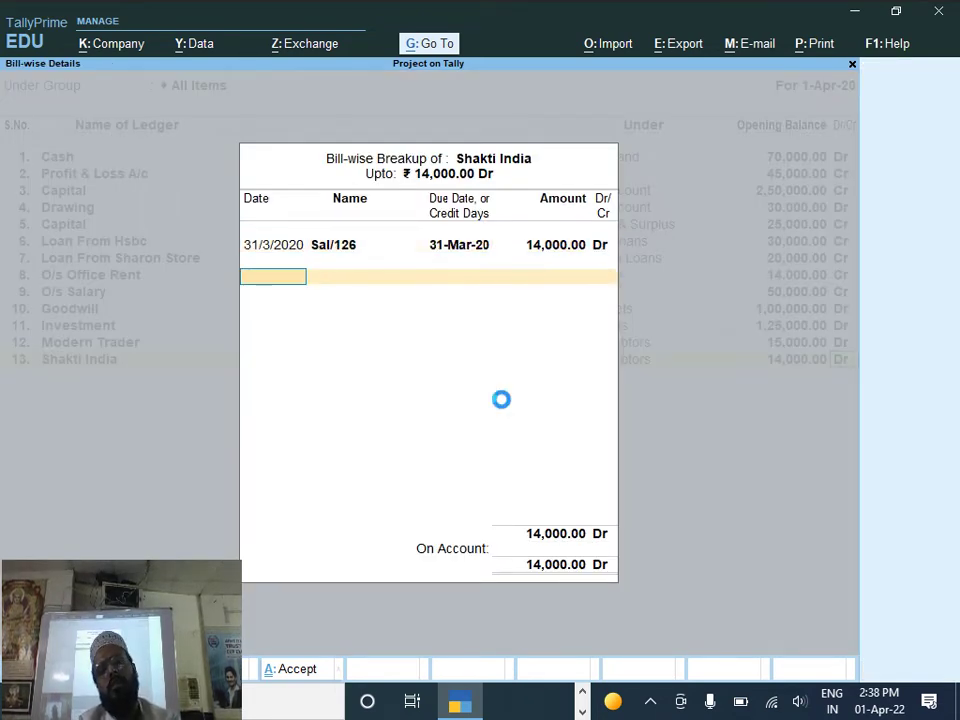
key("Return")
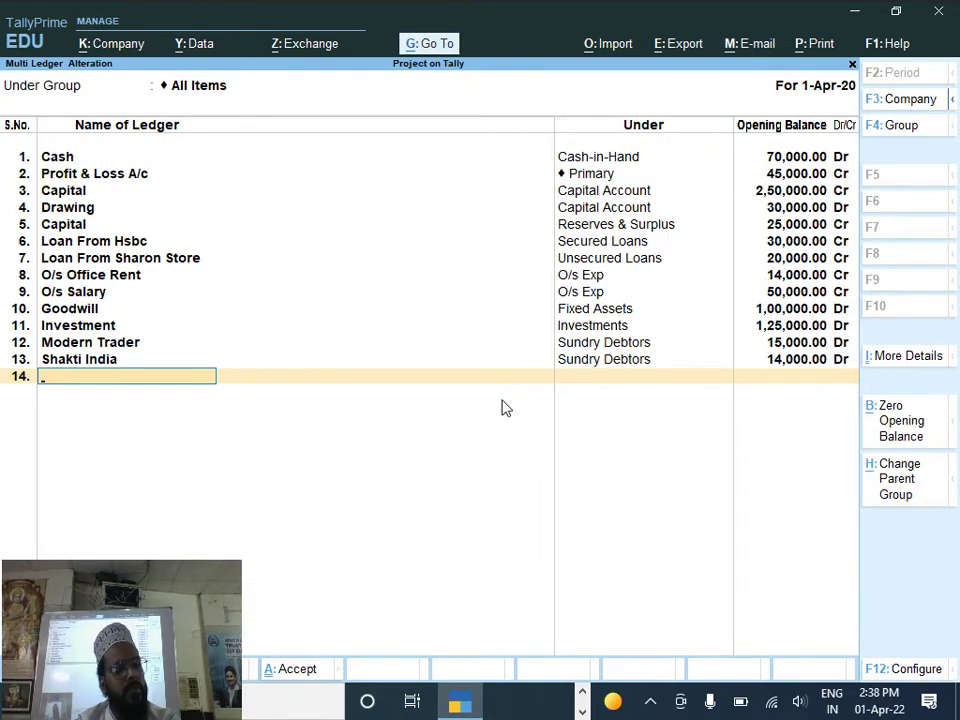
Step: Enter a ledger named "Loan to" plus the borrower's name under the Loans & Advances (Asset) group
type("Loan to Prakash")
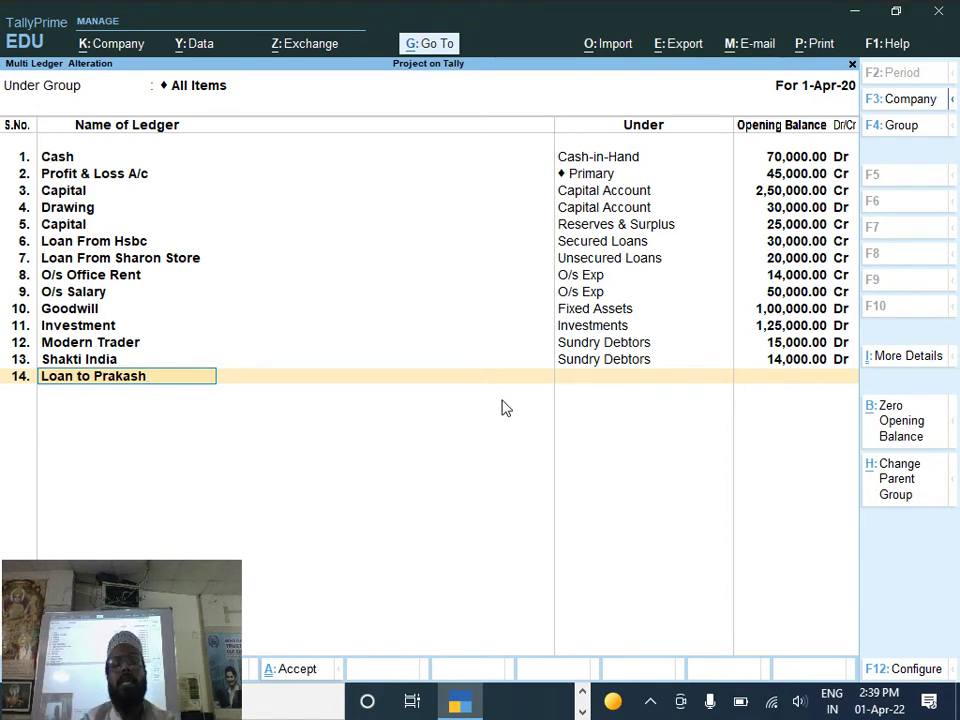
type("lo")
key("BackSpace")
key("BackSpace")
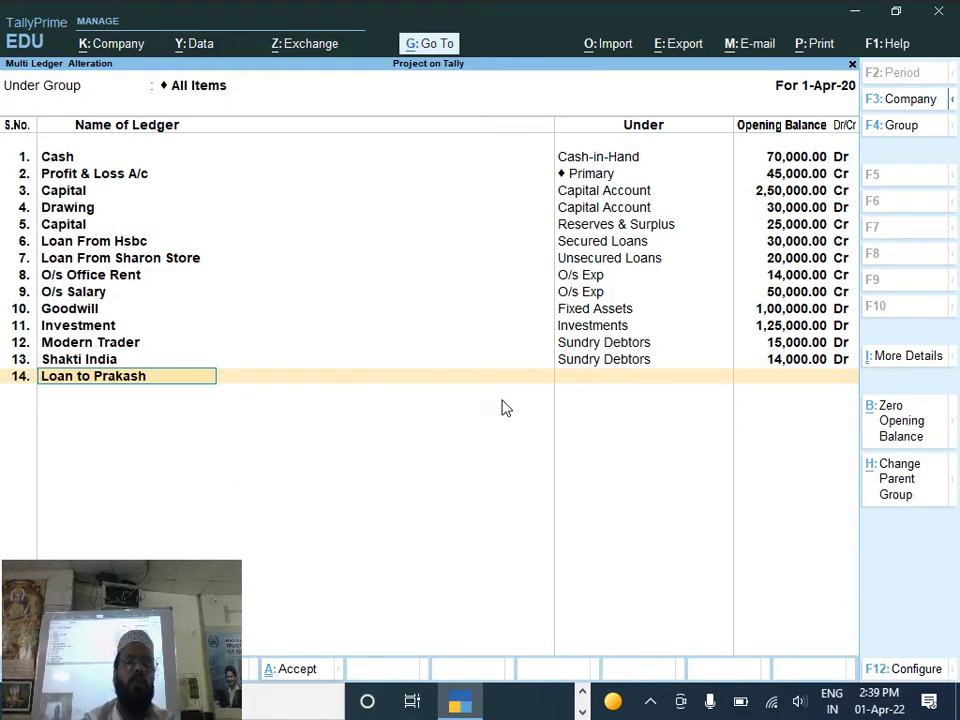
key("Return")
type("Loa")
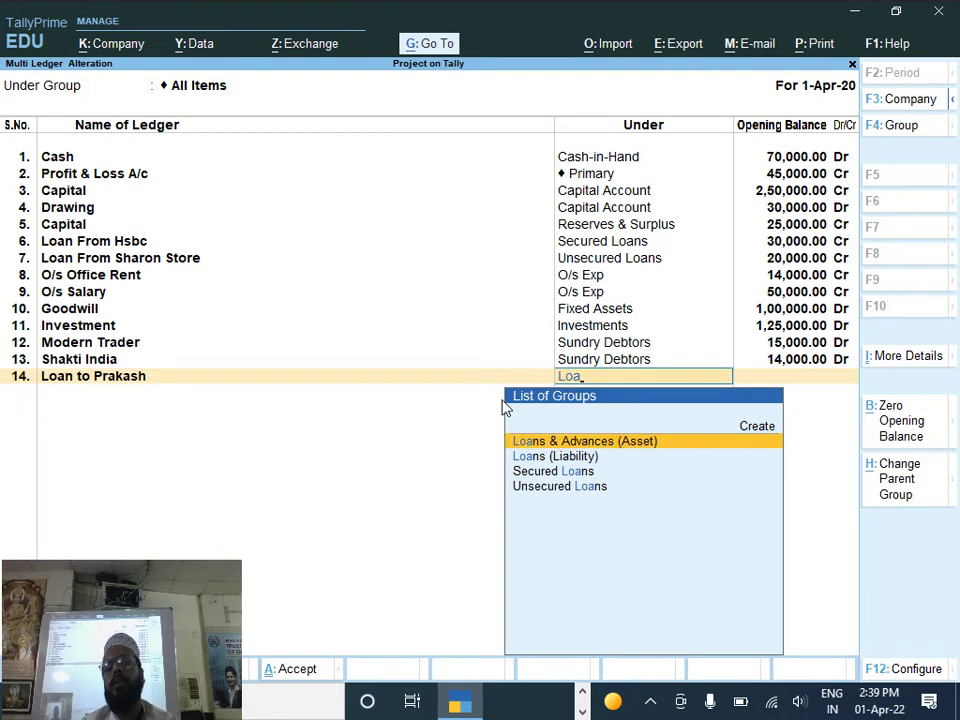
key("Down")
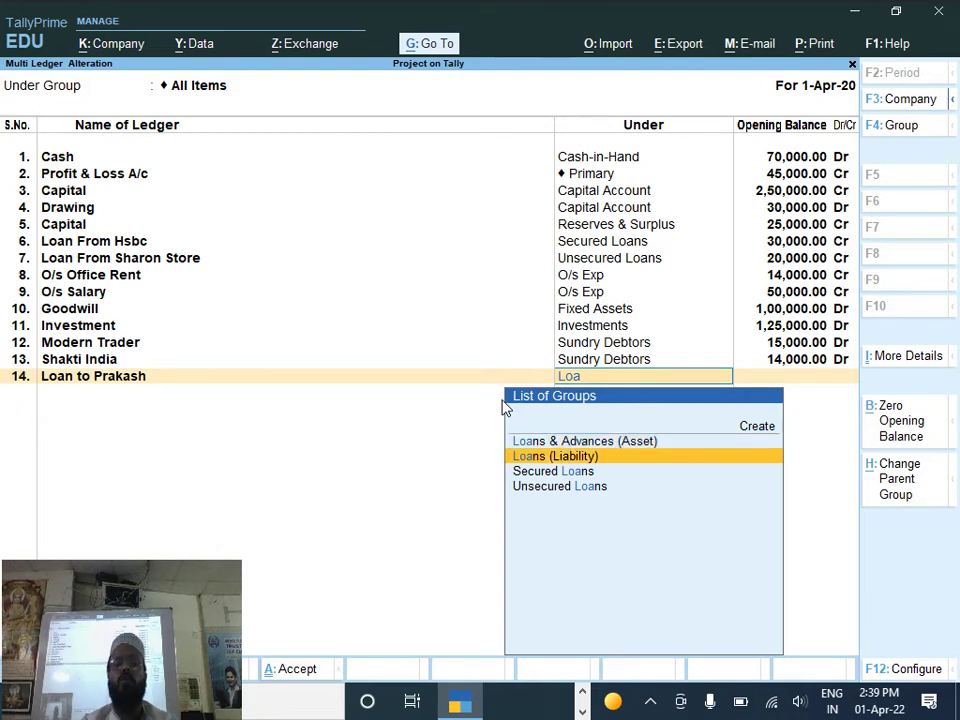
key("Up")
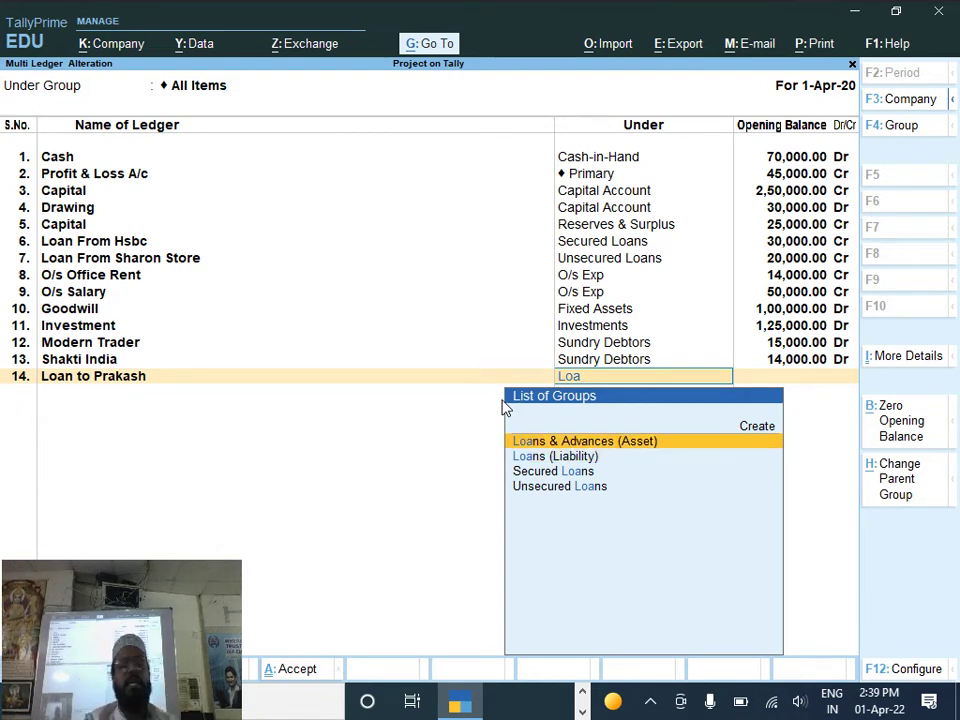
key("Return")
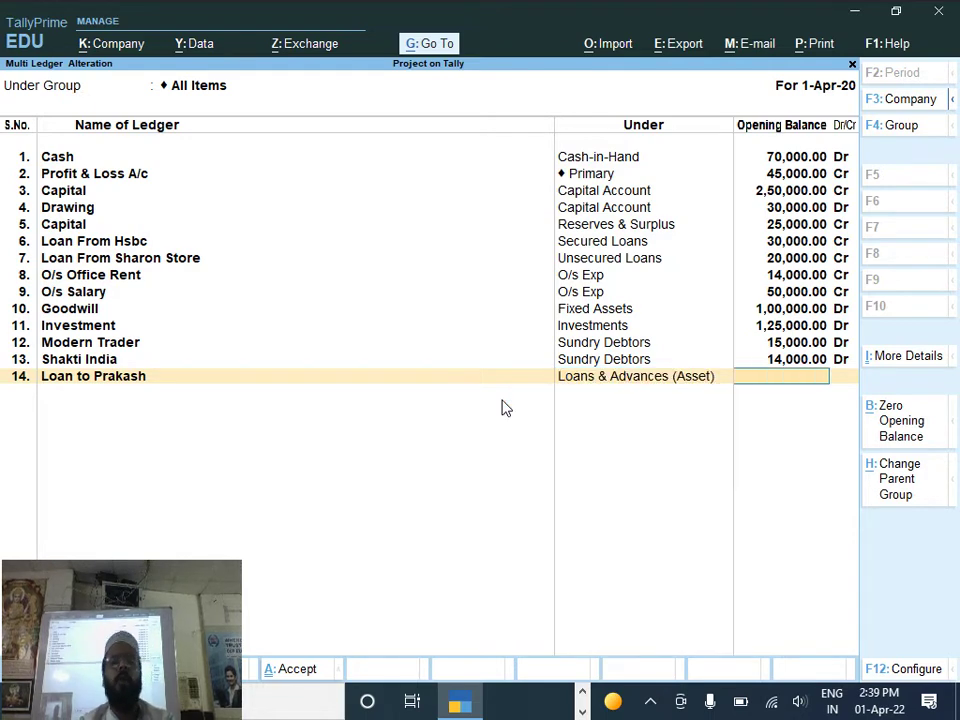
Step: Set the opening balance of the loan given to the borrower to 30,000 Dr and keep the ledger list open
type("30,000")
key("Return")
key("Return")
key("Return")
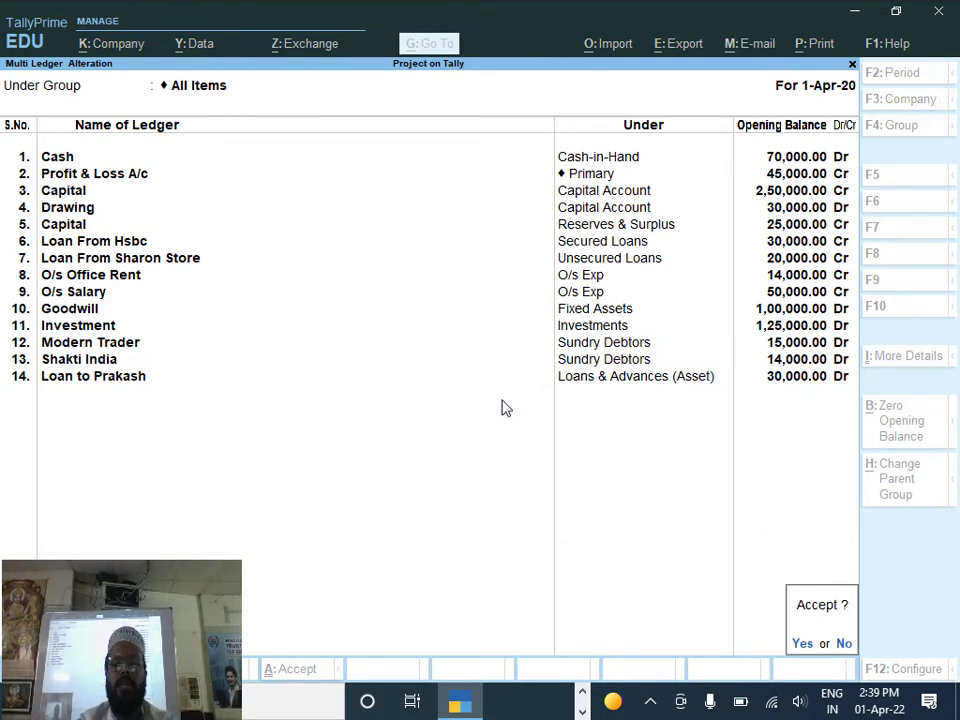
key("n")
Step: Add a ledger named Sbi under Bank Accounts with an opening balance of 50,000 Dr and save the ledger list
key("Return")
type("Sbi")
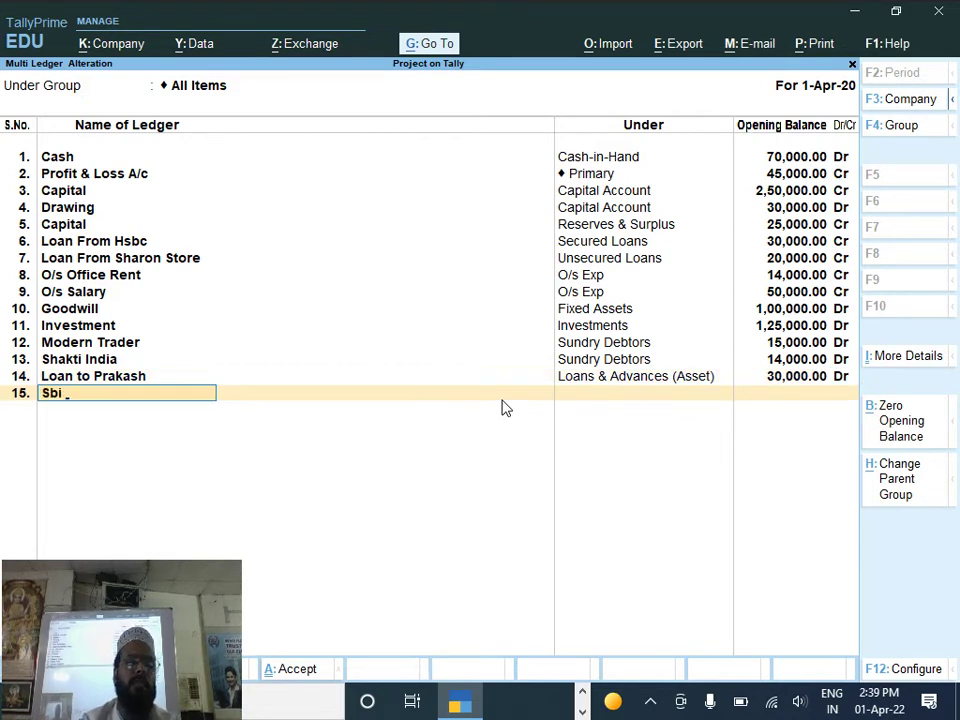
key("Return")
key("Return")
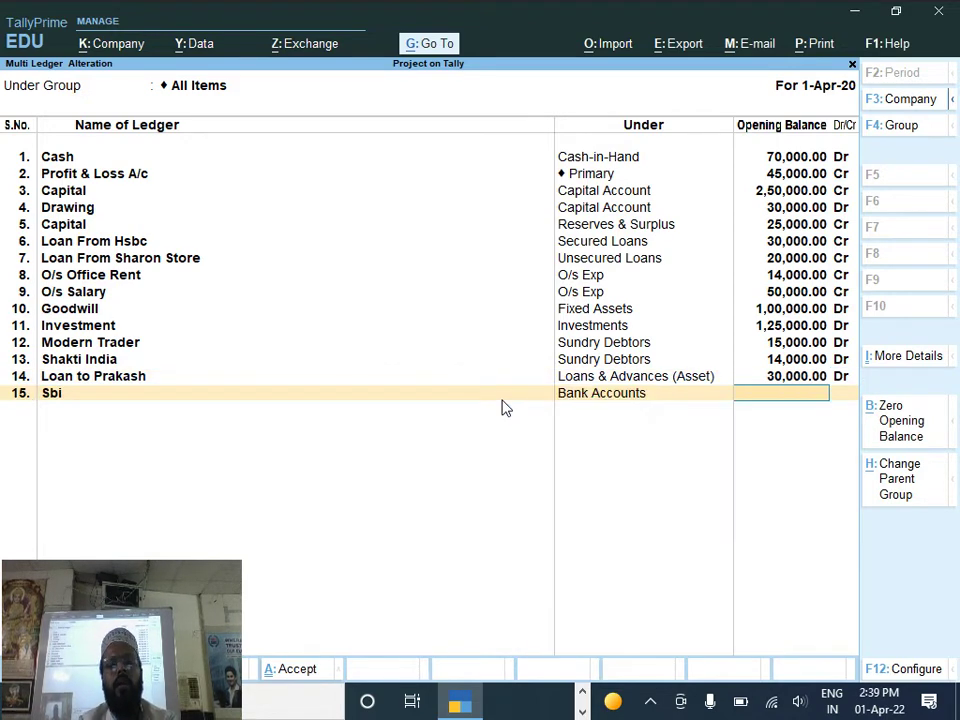
type("50000")
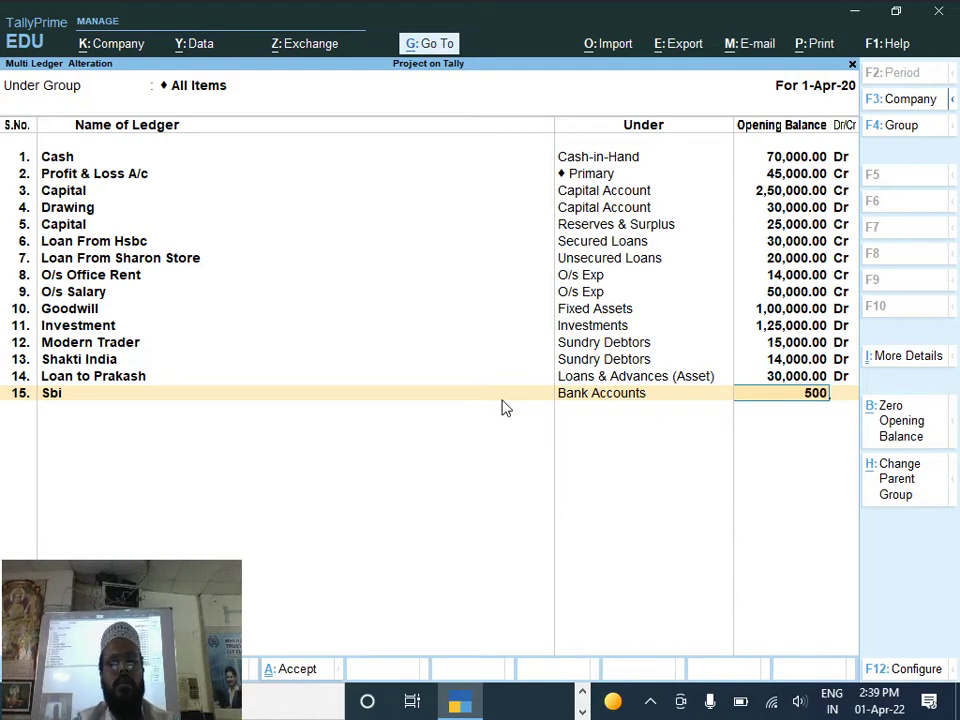
key("Return")
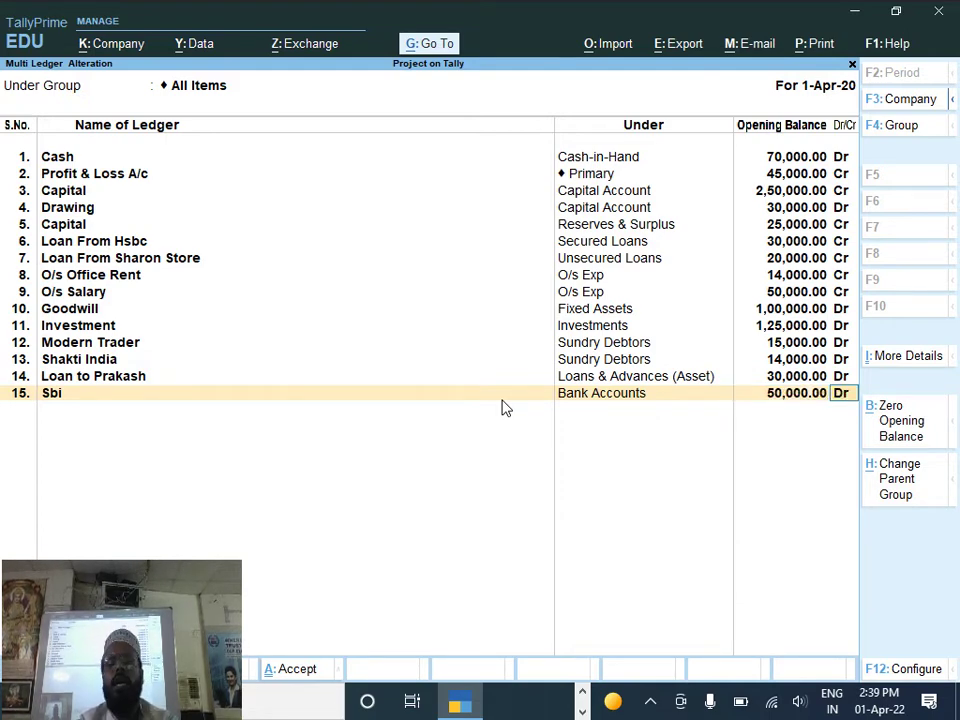
key("Return")
key("Return")
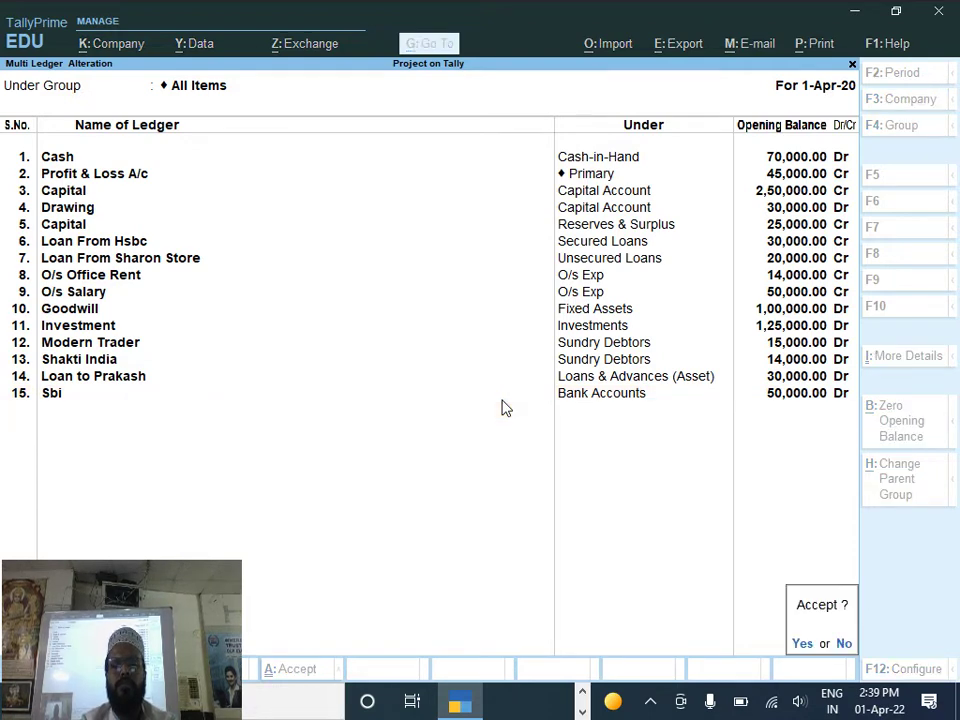
key("Return")
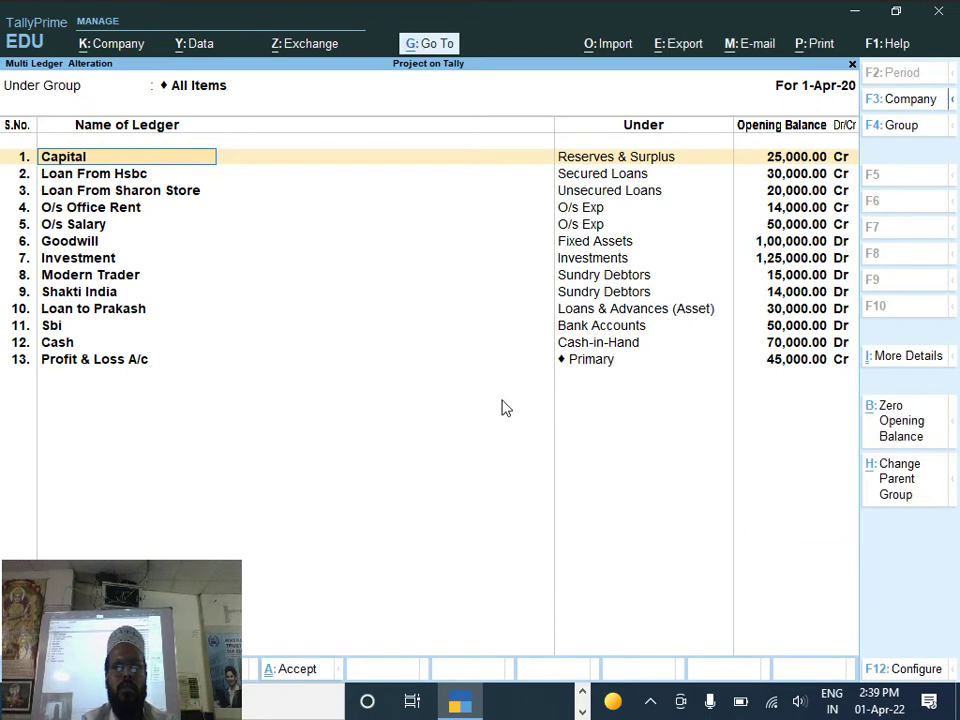
Step: Try to enter Capital as the name of the ledger under Reserves & Surplus
key("Up")
key("Return")
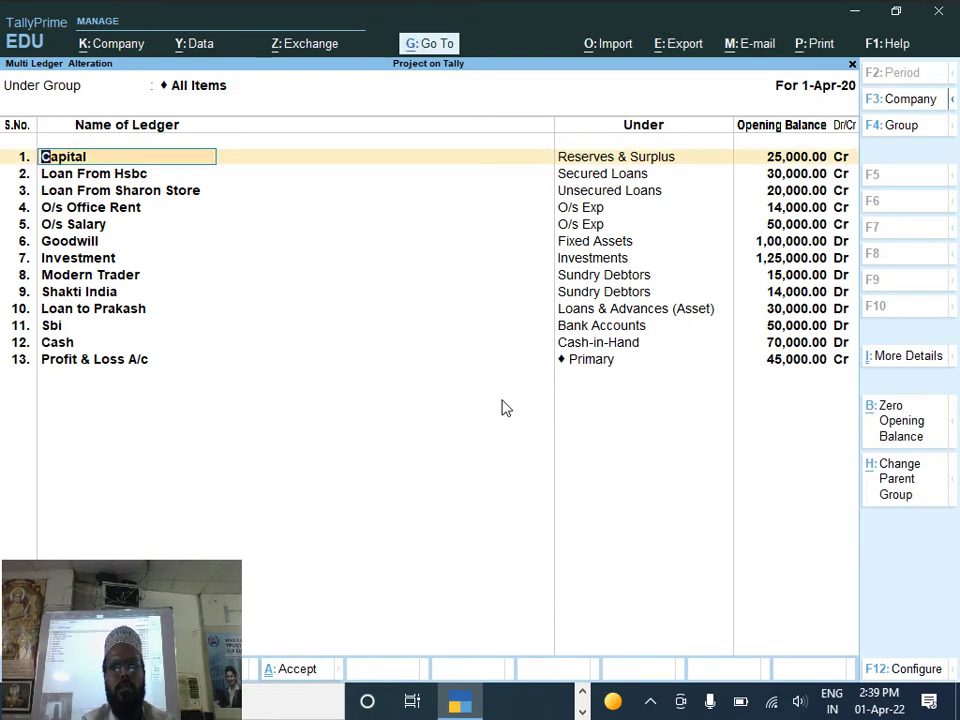
key("Return")
key("Return")
key("Return")
key("Return")
key("Return")
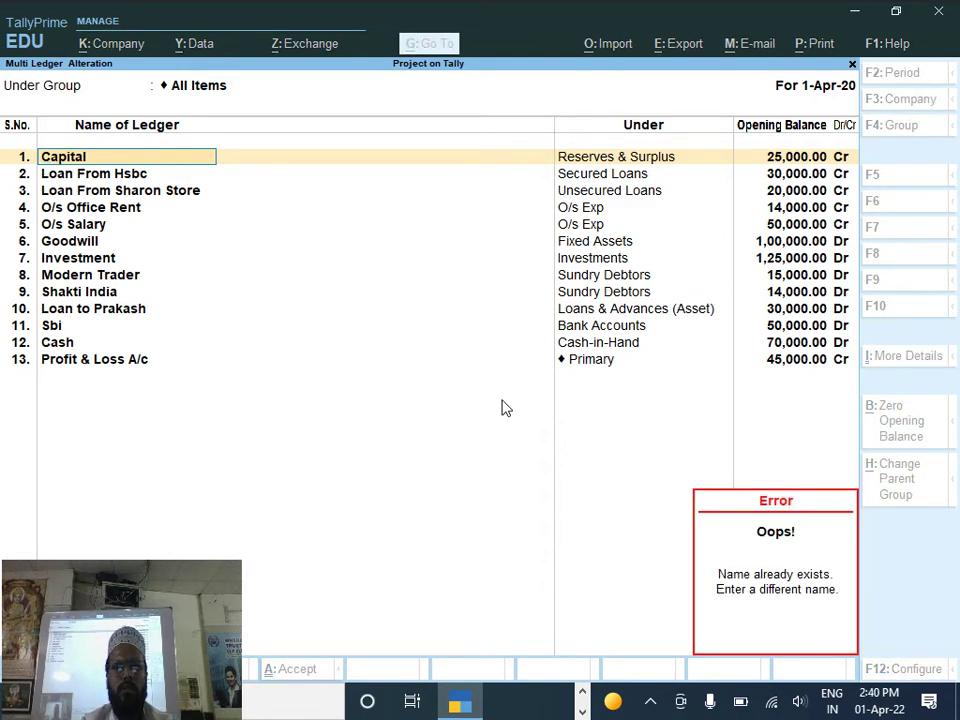
key("BackSpace")
key("BackSpace")
key("BackSpace")
key("BackSpace")
key("BackSpace")
type("pita")
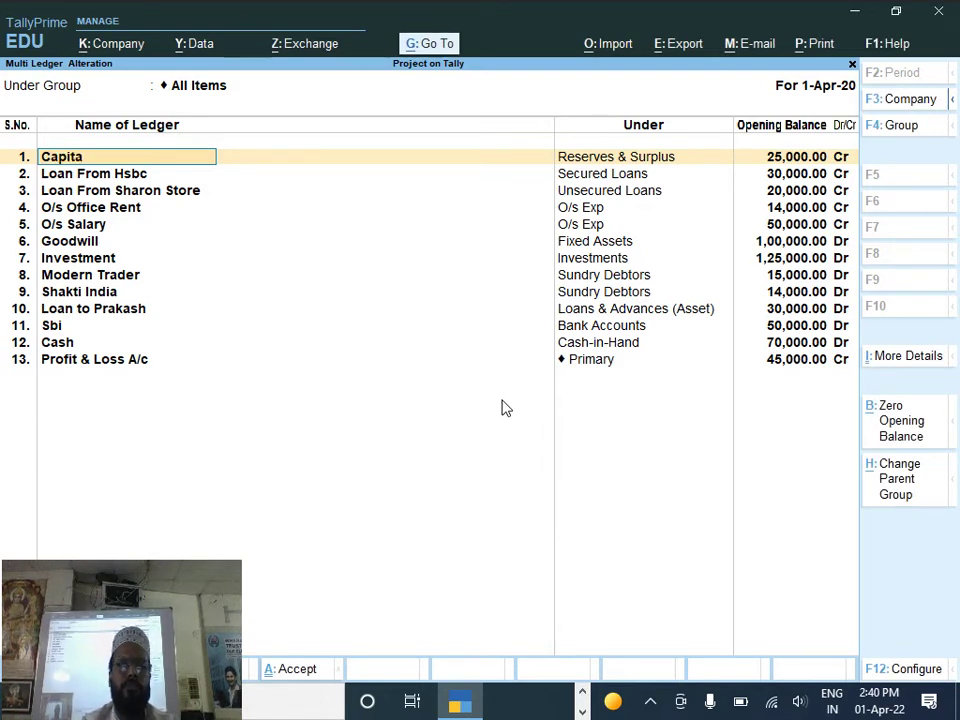
key("Return")
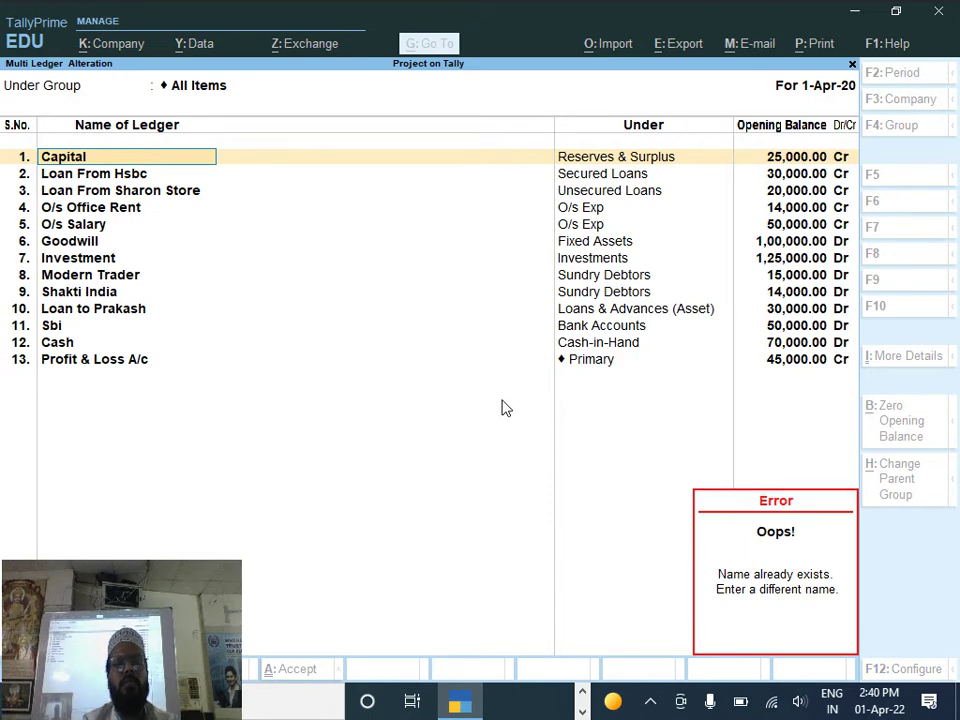
key("Escape")
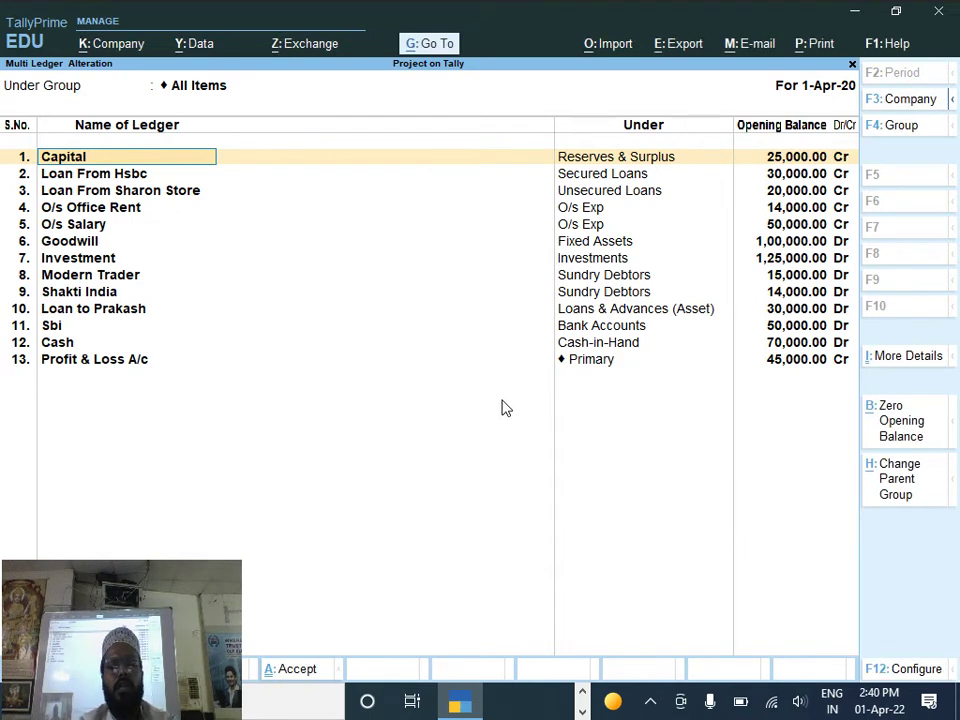
type("Re")
key("BackSpace")
type("C")
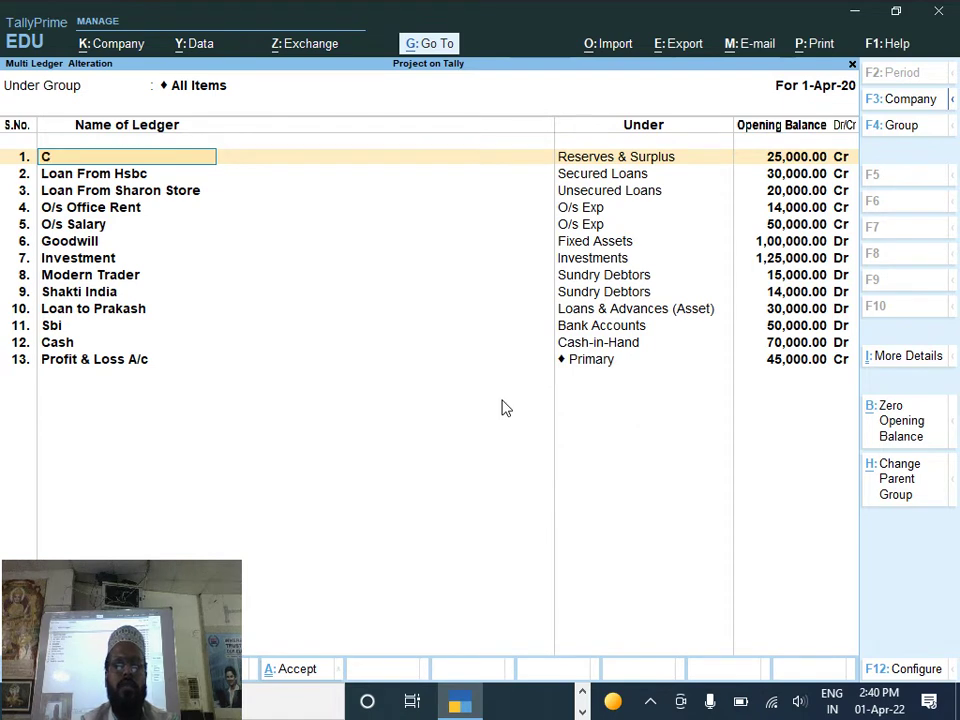
type("apital")
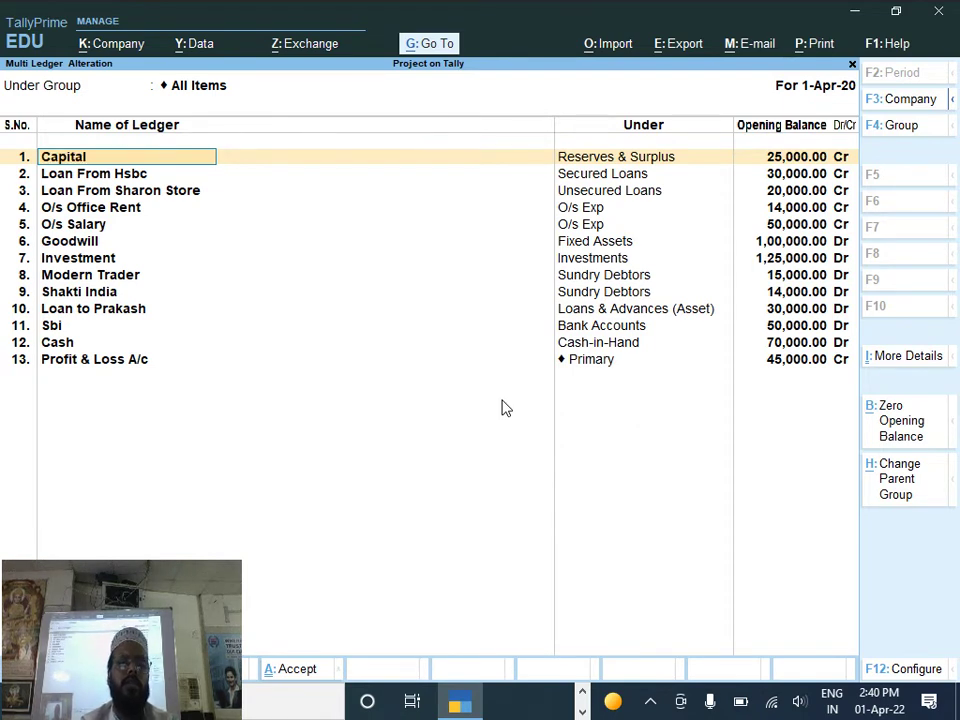
key("Return")
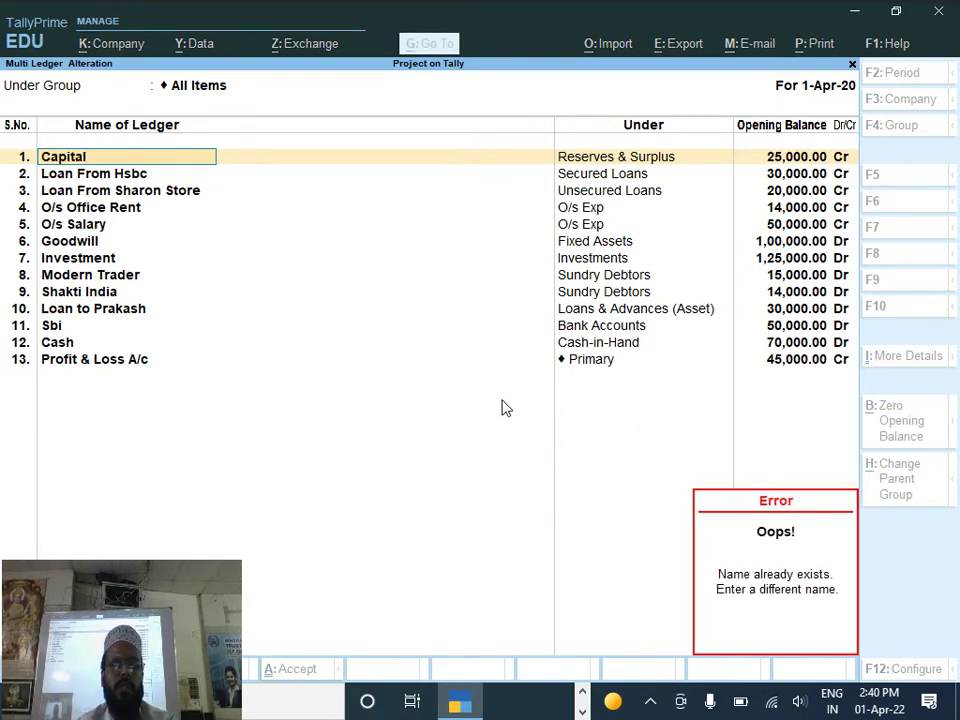
Step: Rename the ledger under Reserves & Surplus as Capital Reserve, keeping its group and opening balance
type("Capital Reserve")
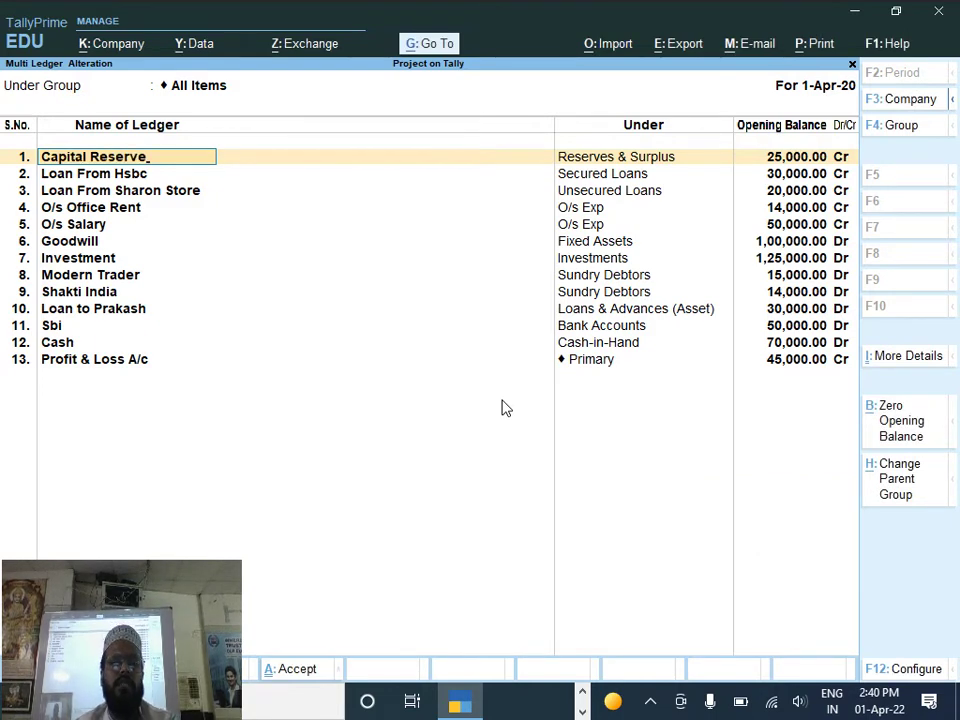
key("Return")
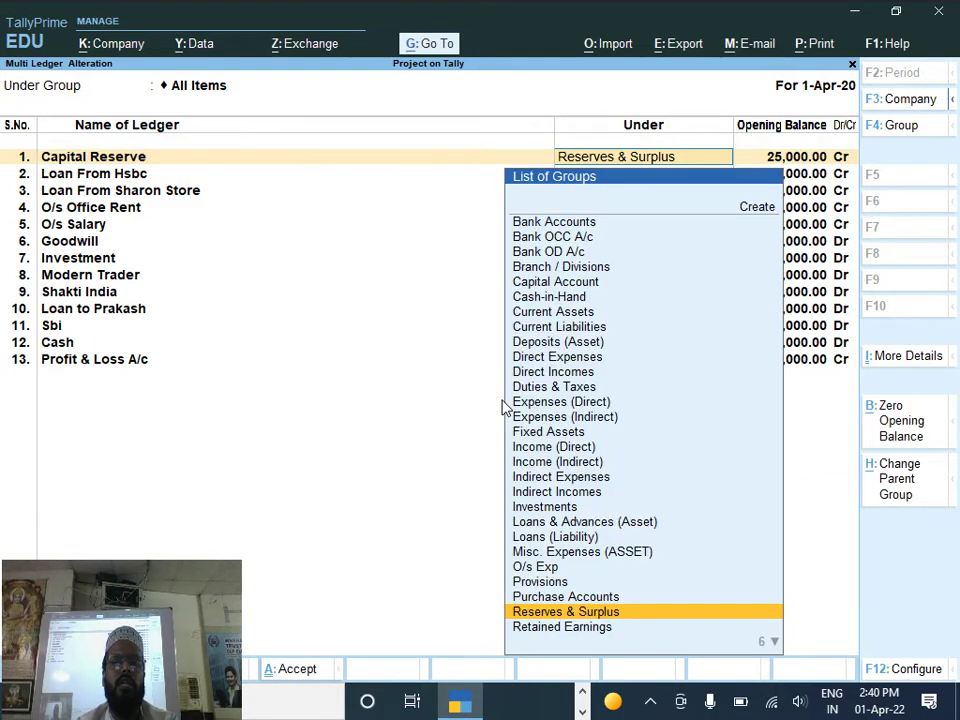
key("Return")
key("Return")
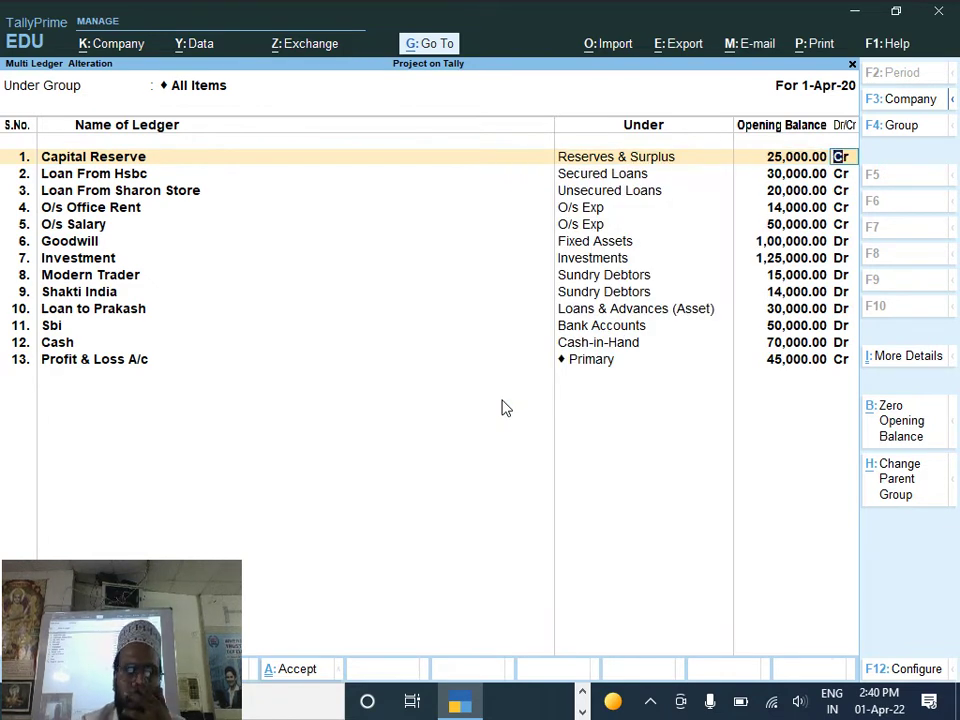
Step: Go through the remaining ledgers down to a new empty row, keeping their groups, opening balances and bill-wise details
key("Return")
key("Return")
key("Return")
key("Return")
key("Return")
key("Return")
key("Return")
key("Return")
key("Return")
key("Return")
key("Return")
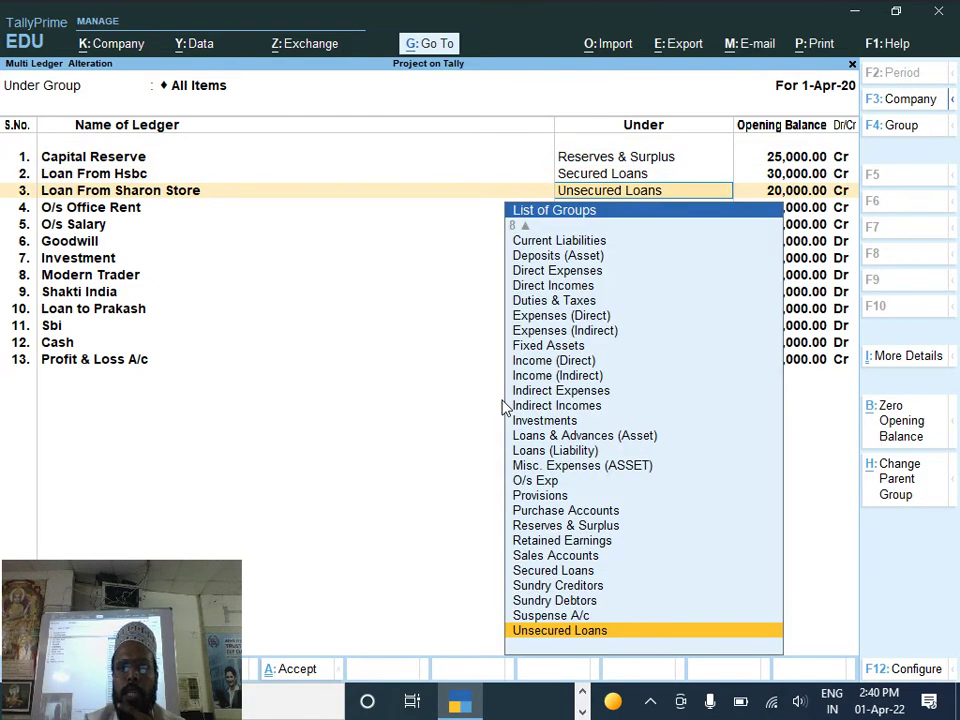
key("Return")
key("Return")
key("Return")
key("Return")
key("Return")
key("Return")
key("Return")
key("Return")
key("Return")
key("Return")
key("Return")
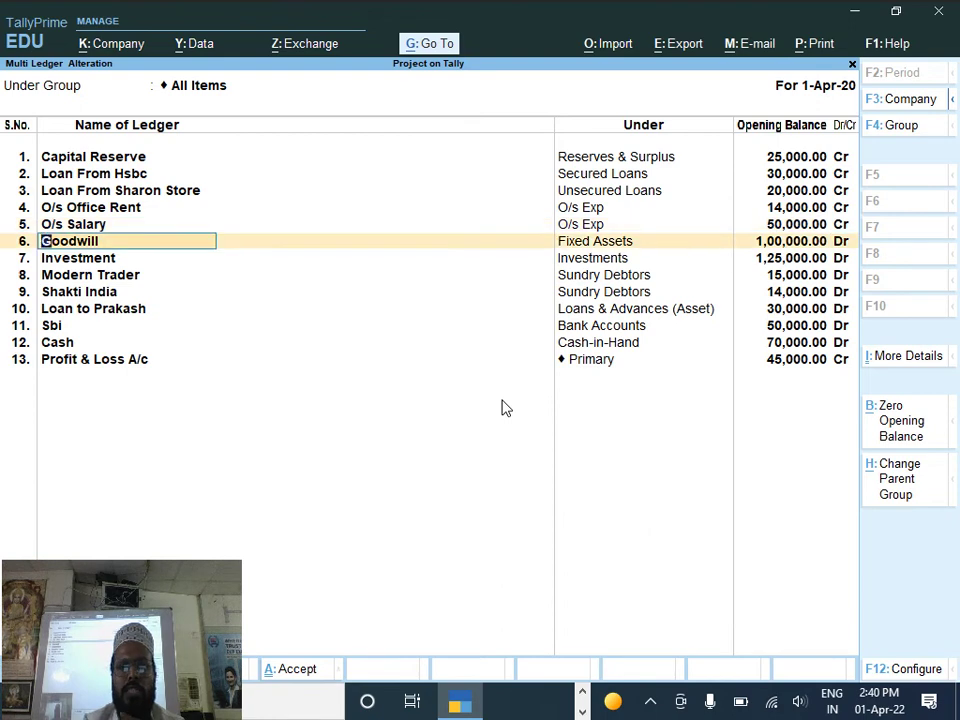
key("Return")
key("Return")
key("Return")
key("Return")
key("Return")
key("Return")
key("Return")
key("Return")
key("Return")
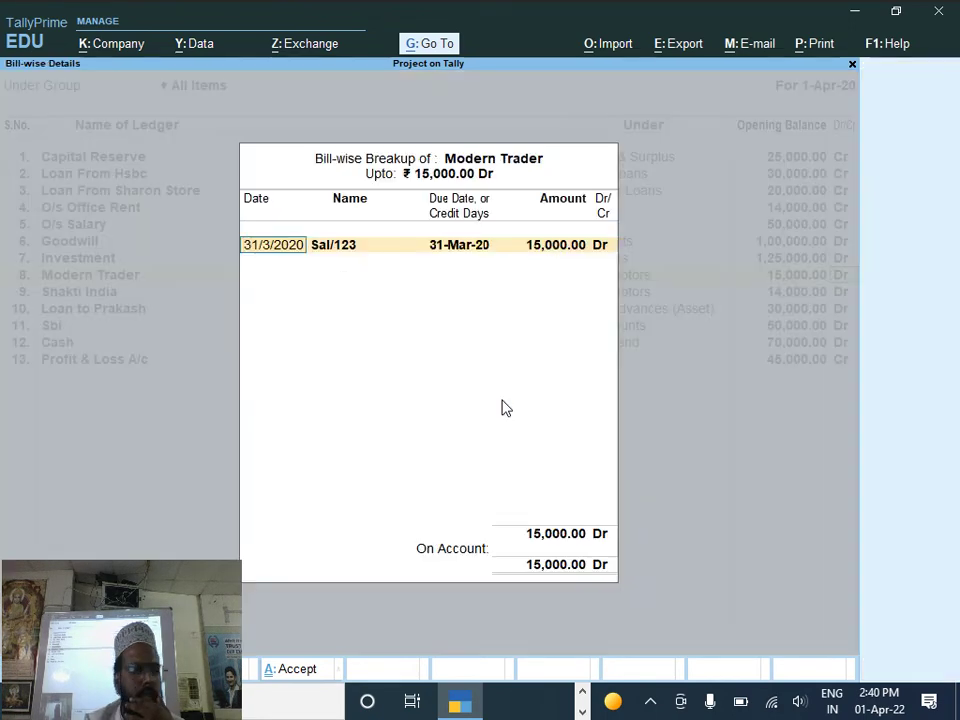
key("Return")
key("Return")
key("Return")
key("Return")
key("Return")
key("Return")
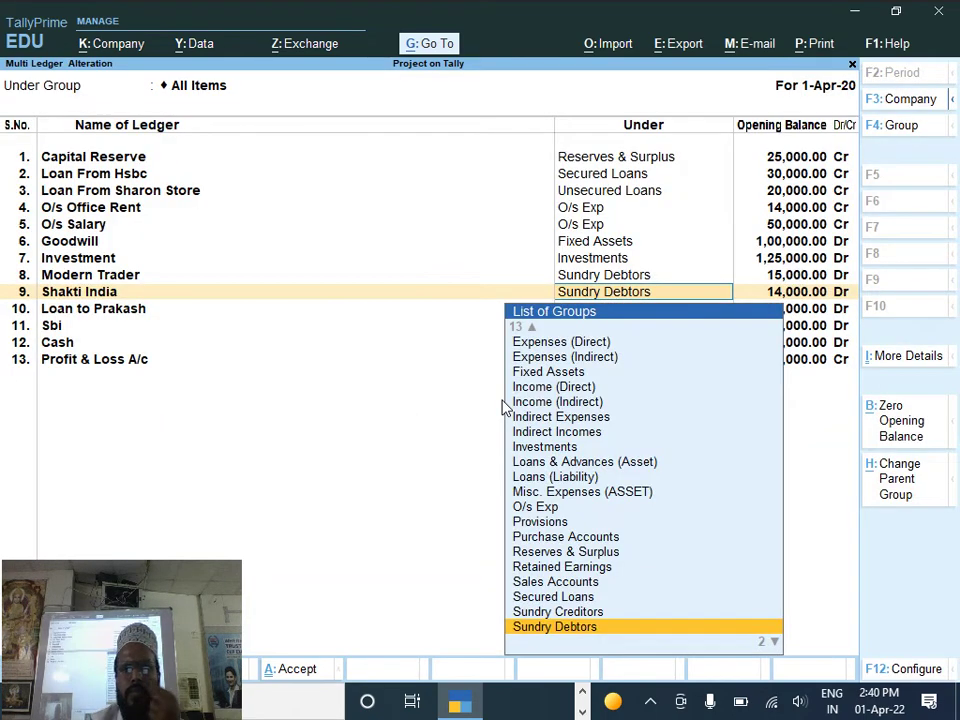
key("Return")
key("Return")
key("Return")
key("Return")
key("Return")
key("Return")
key("Return")
key("Return")
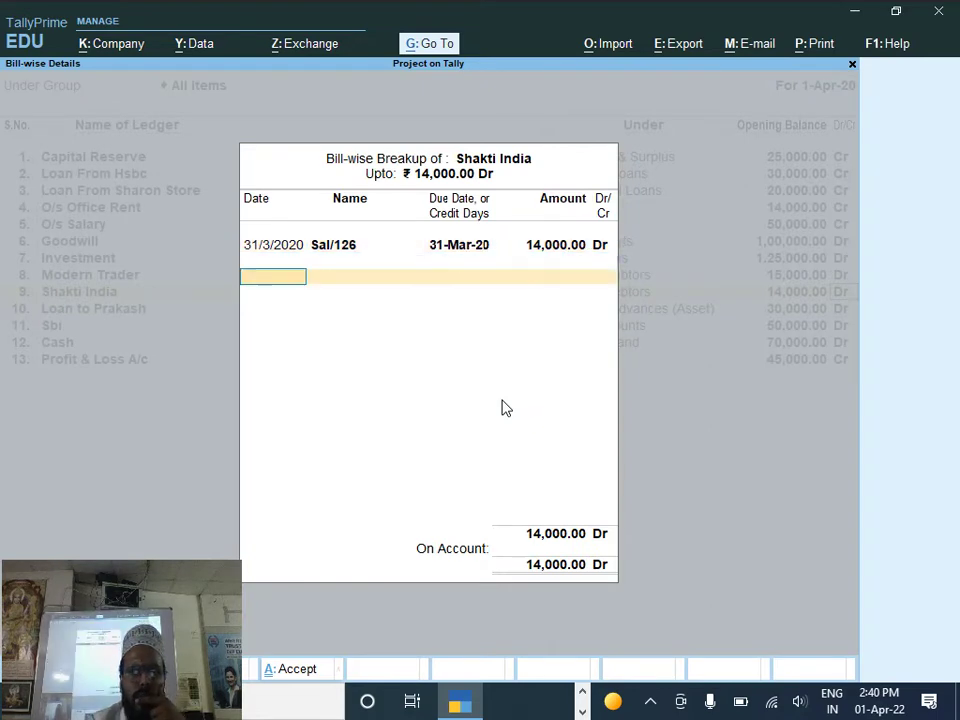
key("Return")
key("Return")
key("Return")
key("Return")
key("Return")
key("Return")
key("Return")
key("Return")
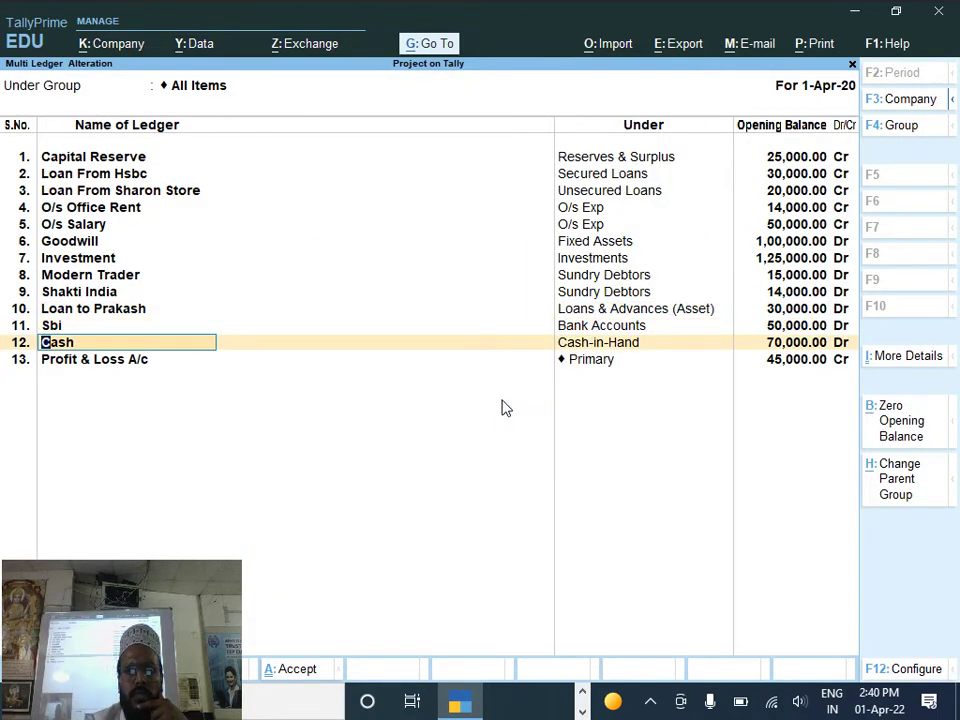
key("Return")
key("Return")
key("Return")
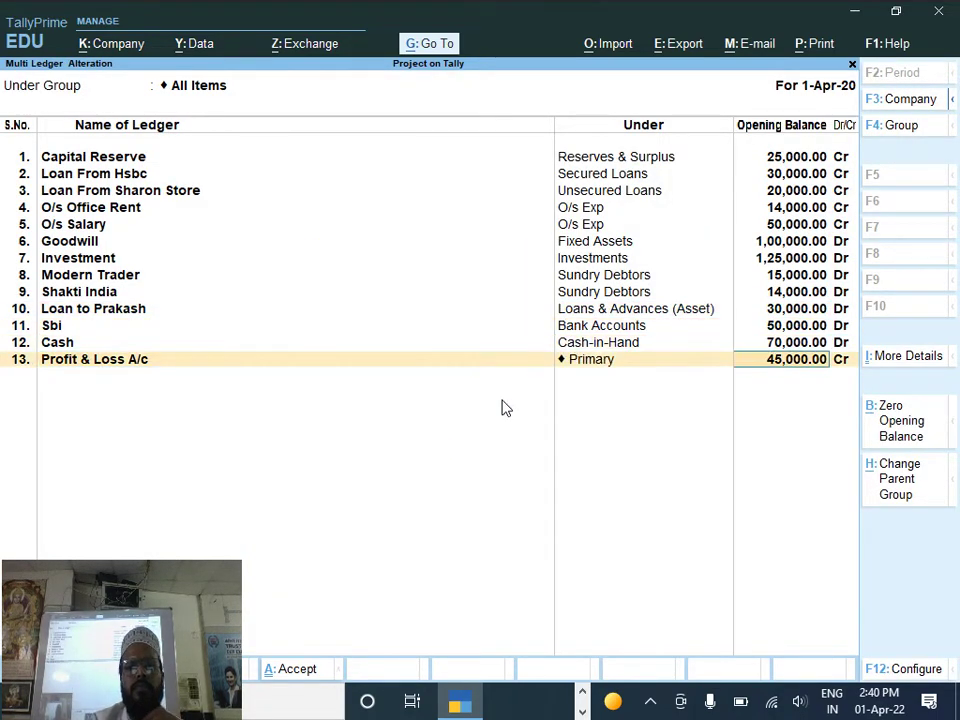
key("Return")
Step: Try to add a new ledger named Capital below Profit & Loss A/c
type("Ca")
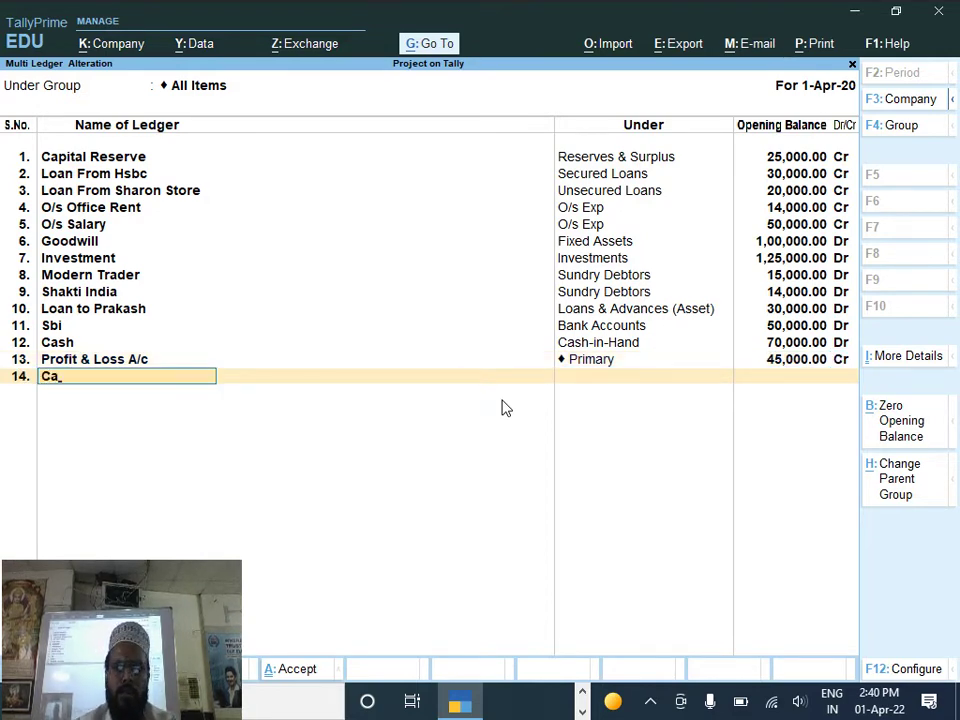
type("pital")
key("Return")
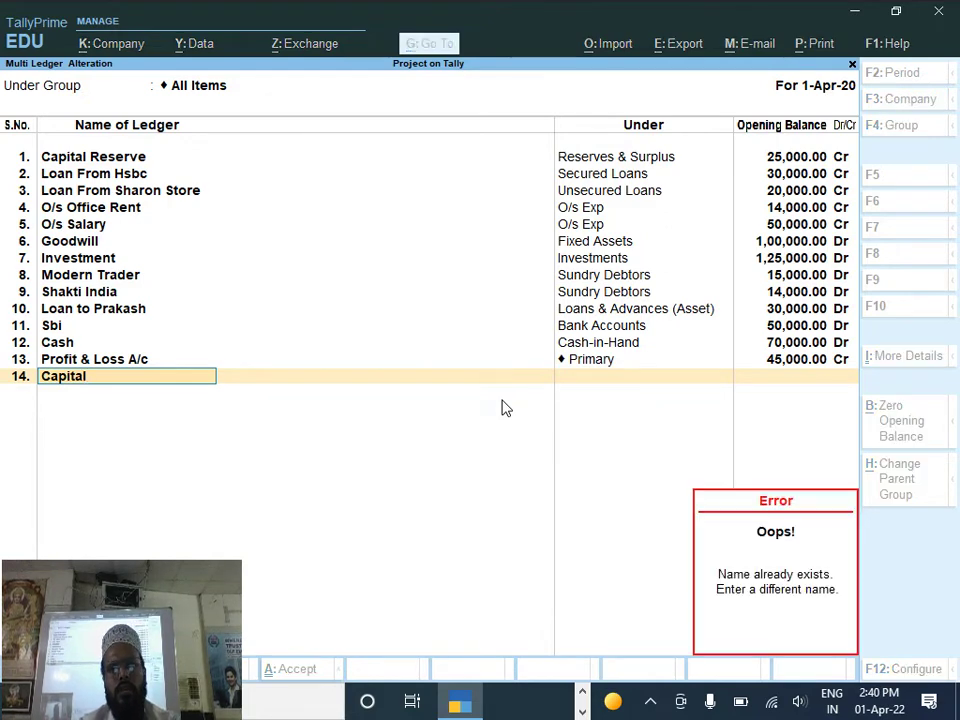
key("BackSpace")
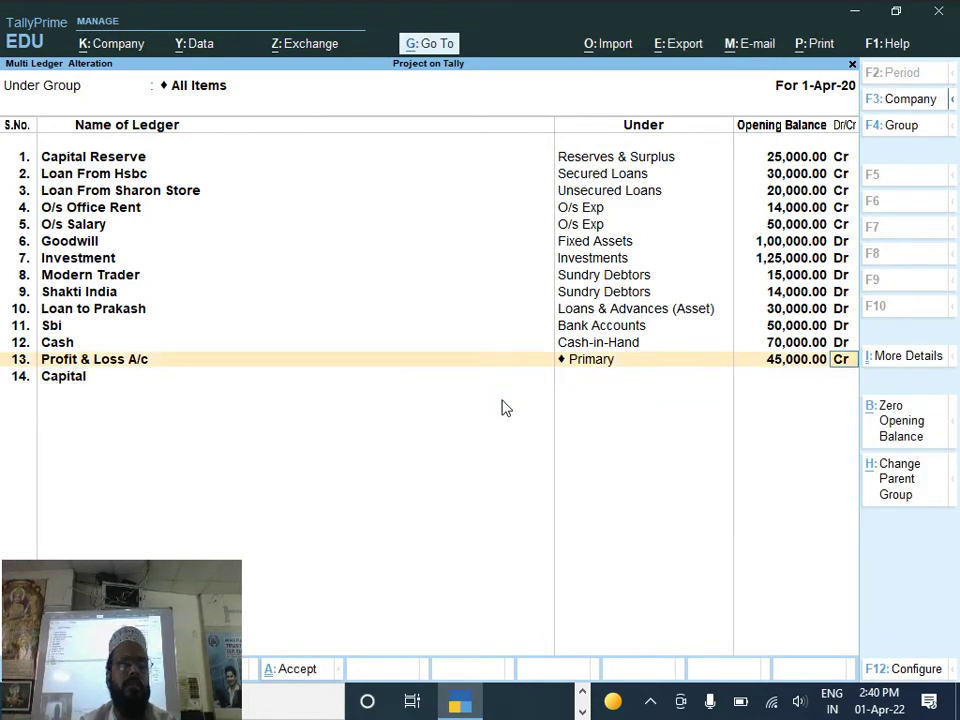
key("Return")
key("Escape")
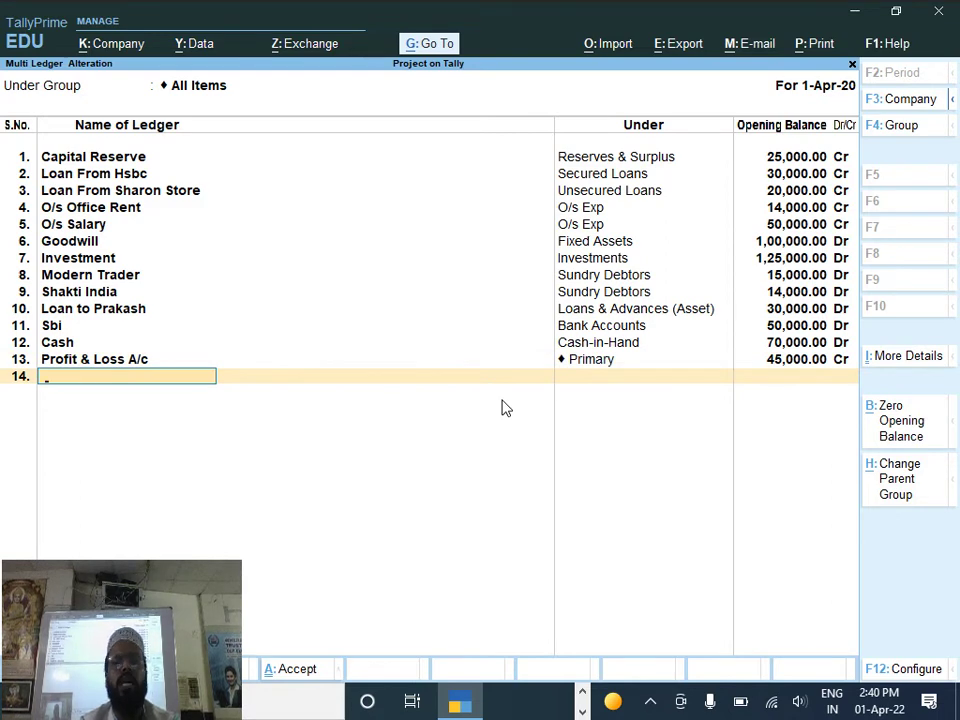
Step: Save the altered ledger list and go back to the Gateway of Tally
key("Return")
key("Return")
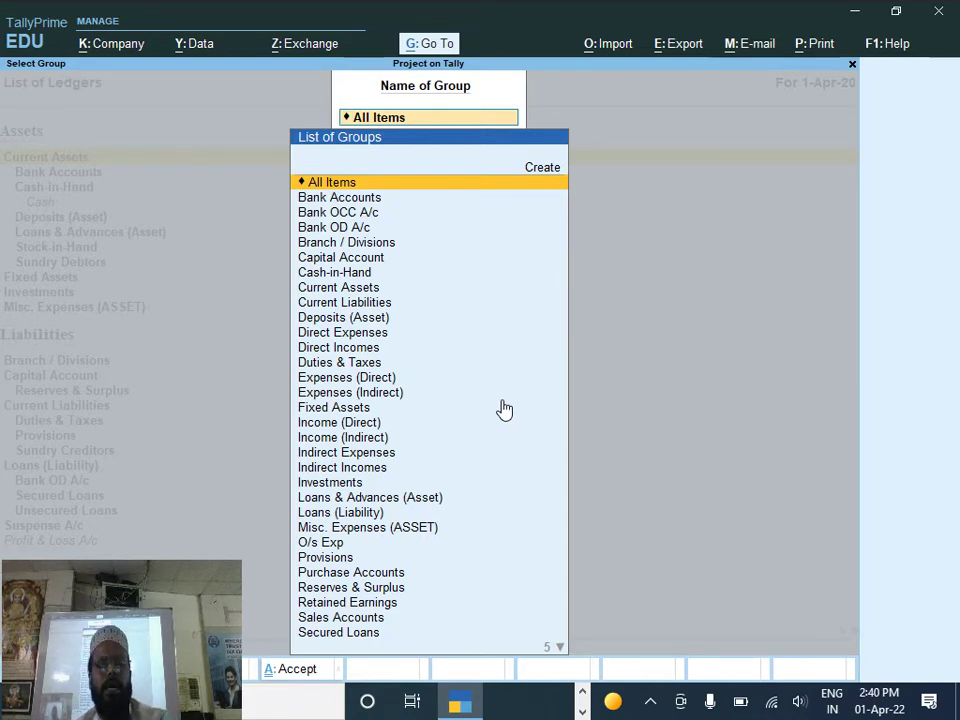
key("Escape")
key("Escape")
key("Escape")
Step: Examine the Balance Sheet in detailed form and return to the Gateway of Tally
key("Down")
key("Down")
key("Down")
key("Down")
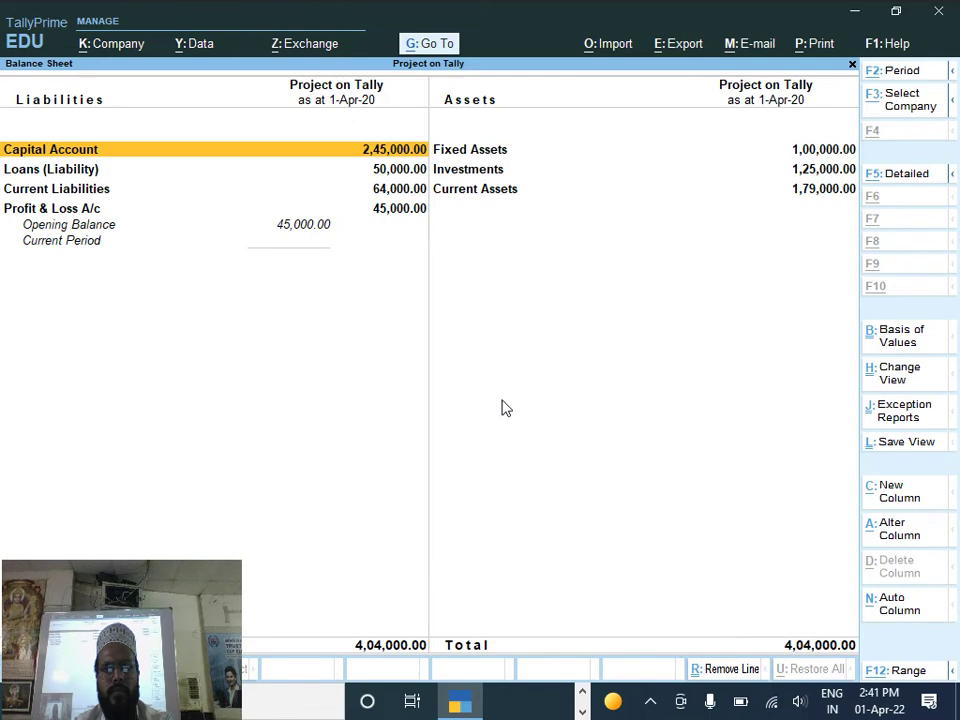
key("alt+F5")
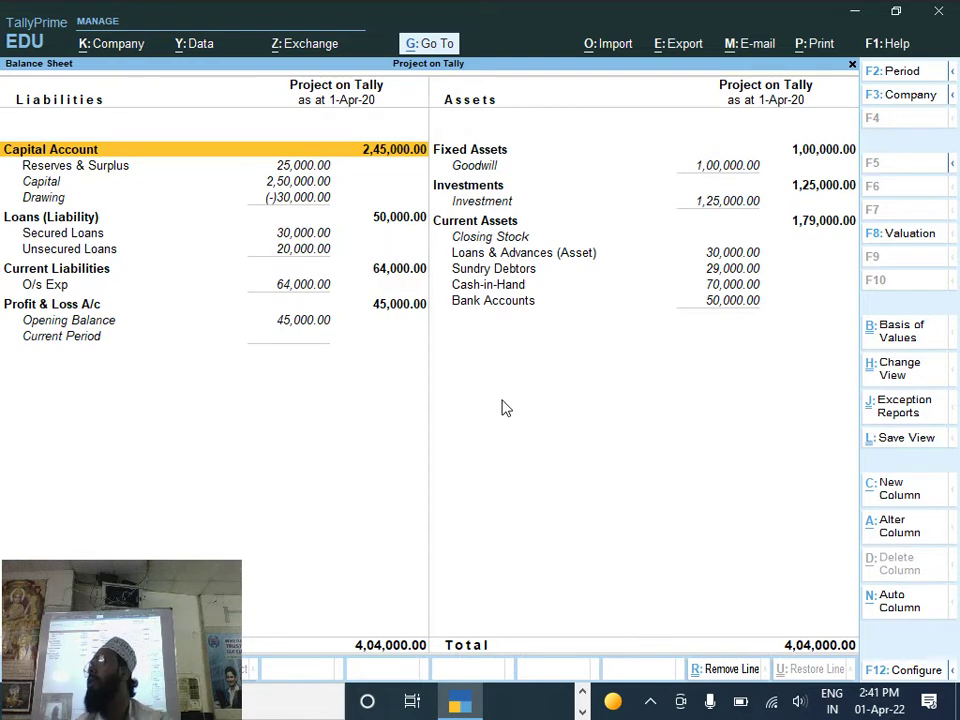
key("Escape")
key("Escape")
key("n")
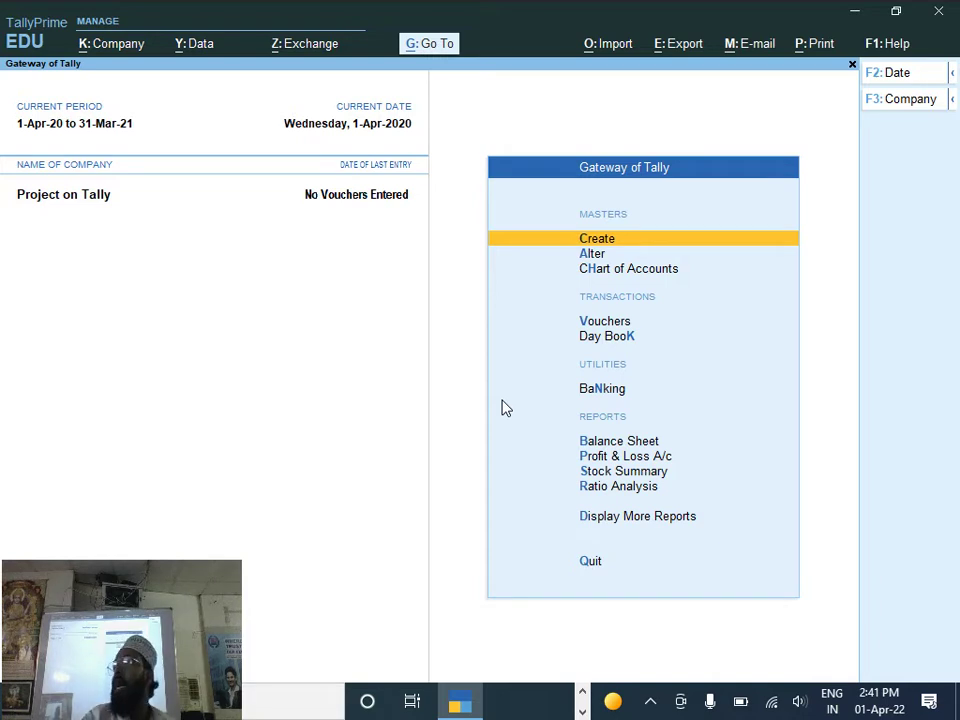
Step: Open the existing Sbi ledger for alteration
key("Down")
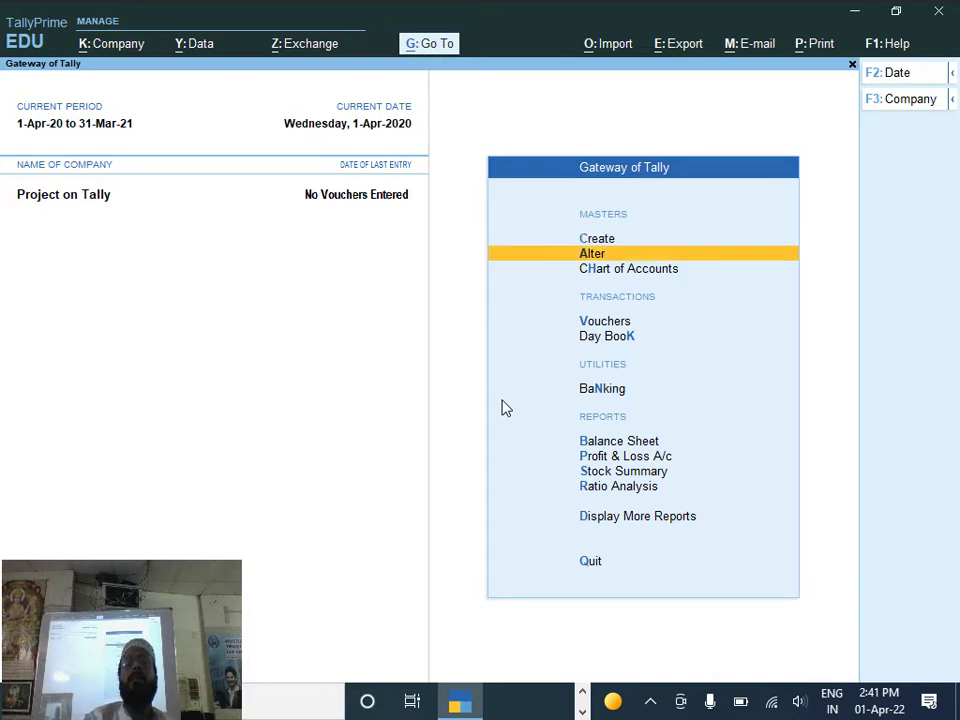
key("Return")
key("Down")
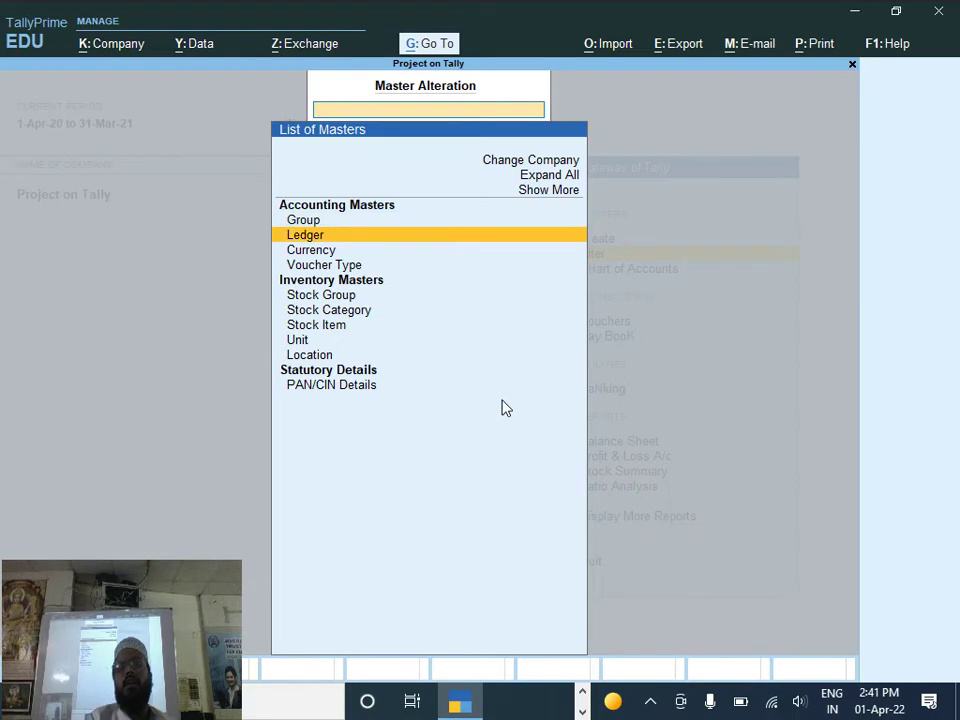
key("Return")
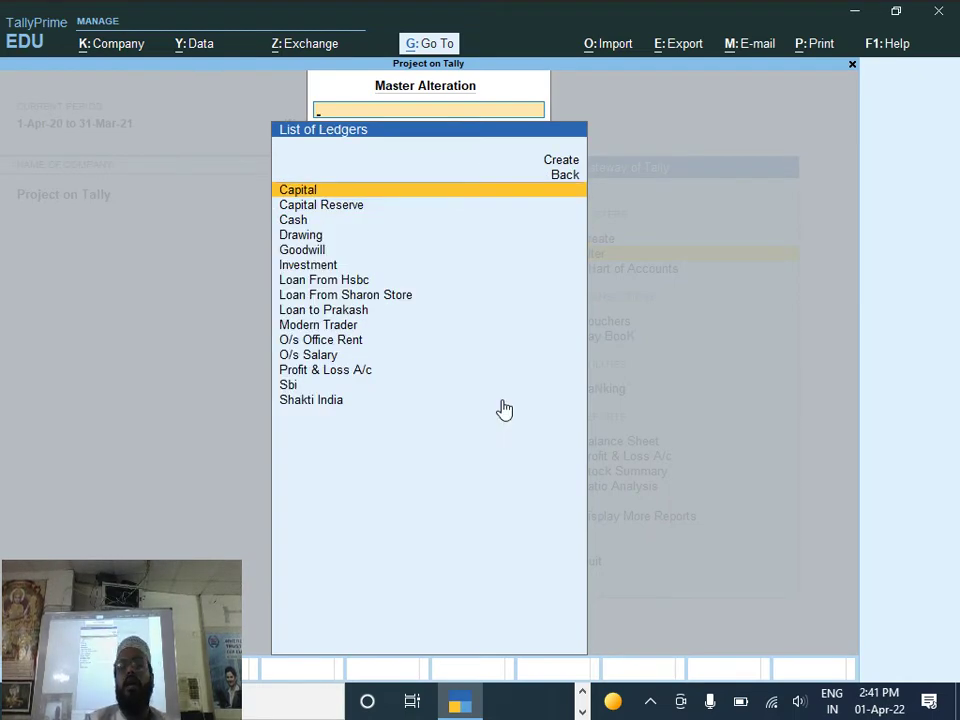
type("S")
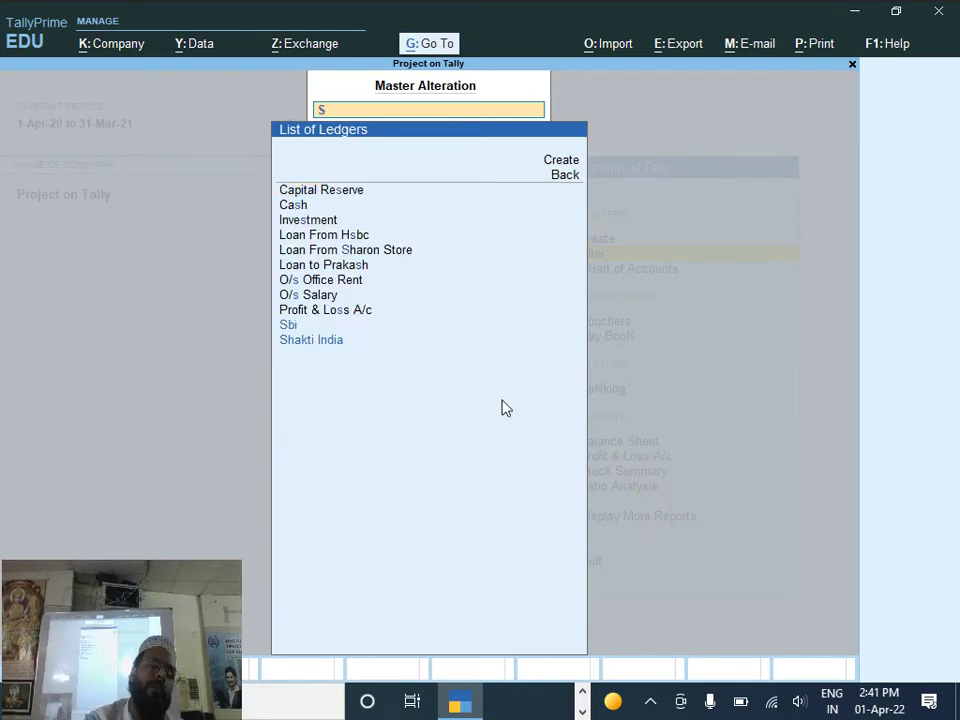
key("Up")
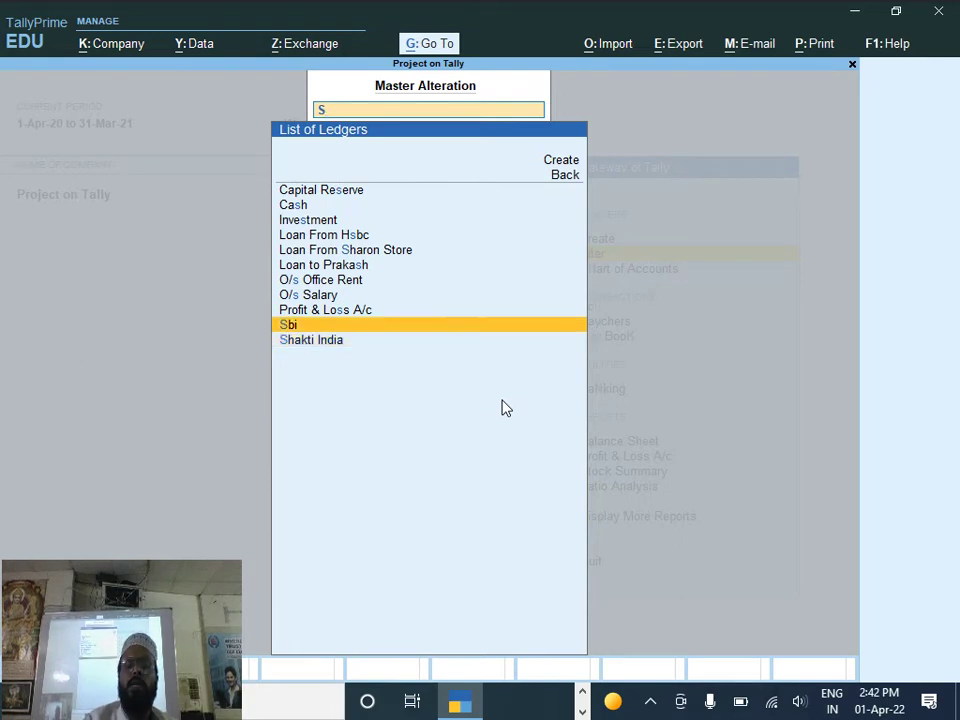
key("Return")
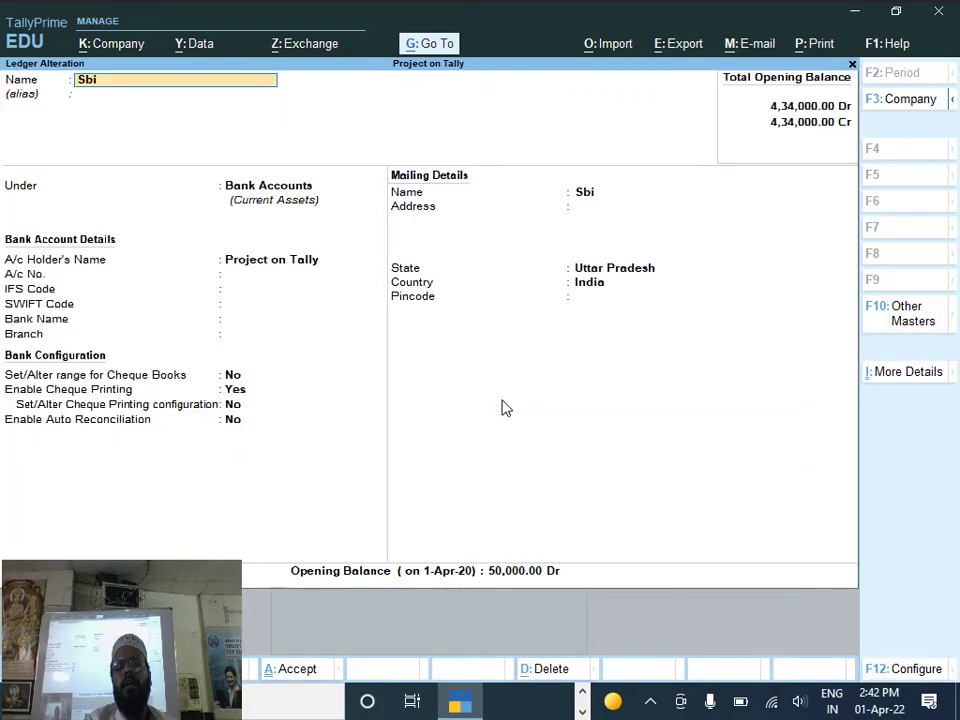
Step: Keep the Sbi ledger's bank name as Not Applicable and set the option to set or alter the cheque book range to Yes
key("Return")
key("Return")
key("Return")
key("Return")
key("Return")
key("Return")
key("Return")
key("Return")
key("Return")
key("Return")
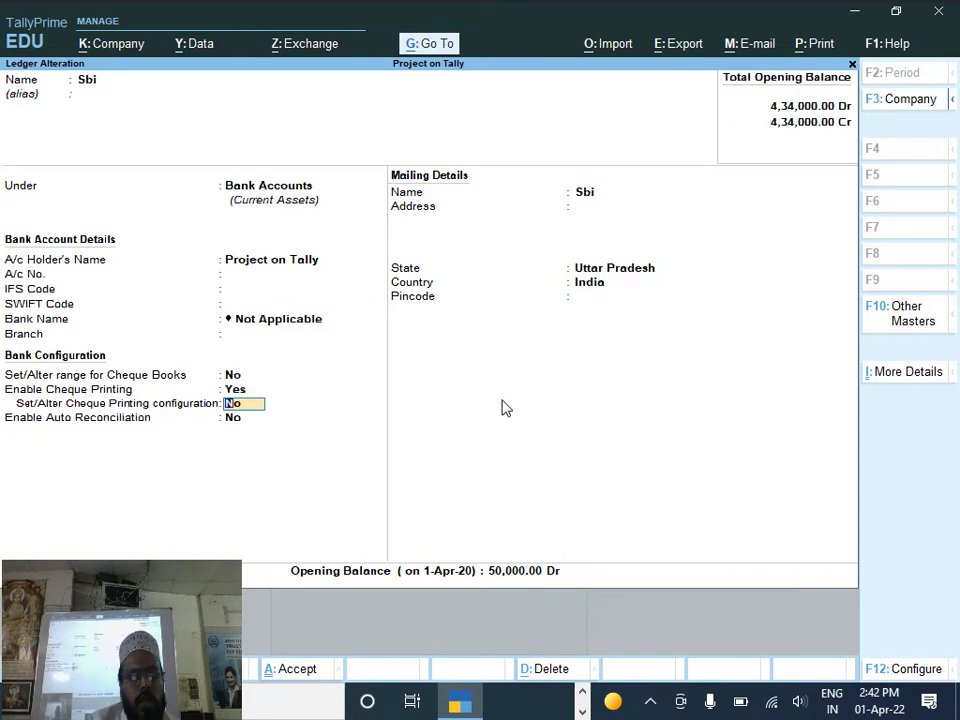
key("t")
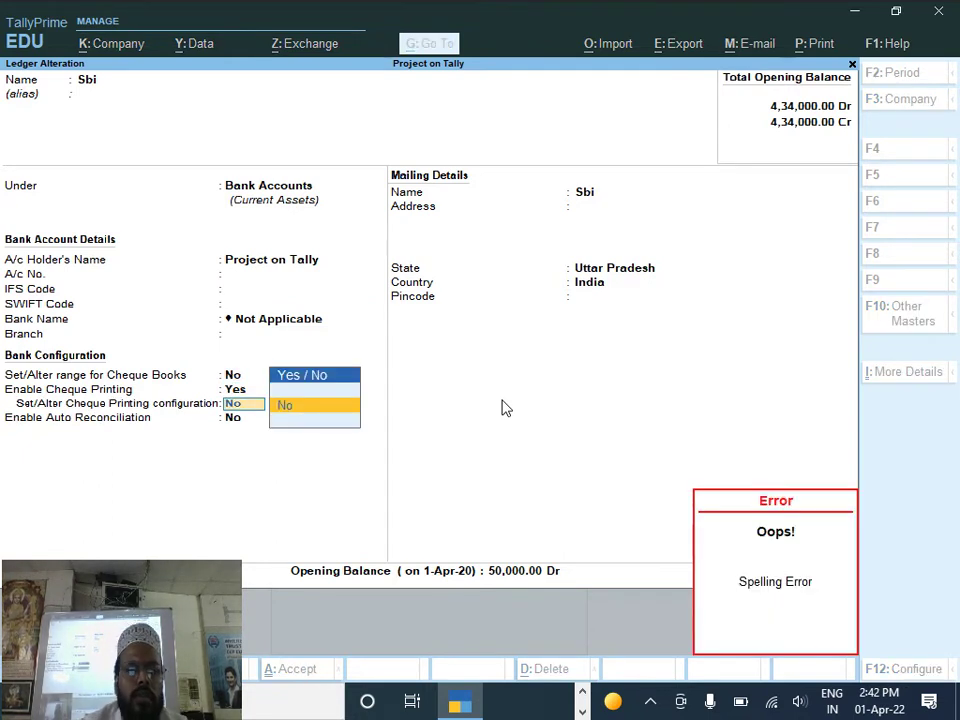
key("BackSpace")
key("BackSpace")
key("BackSpace")
key("BackSpace")
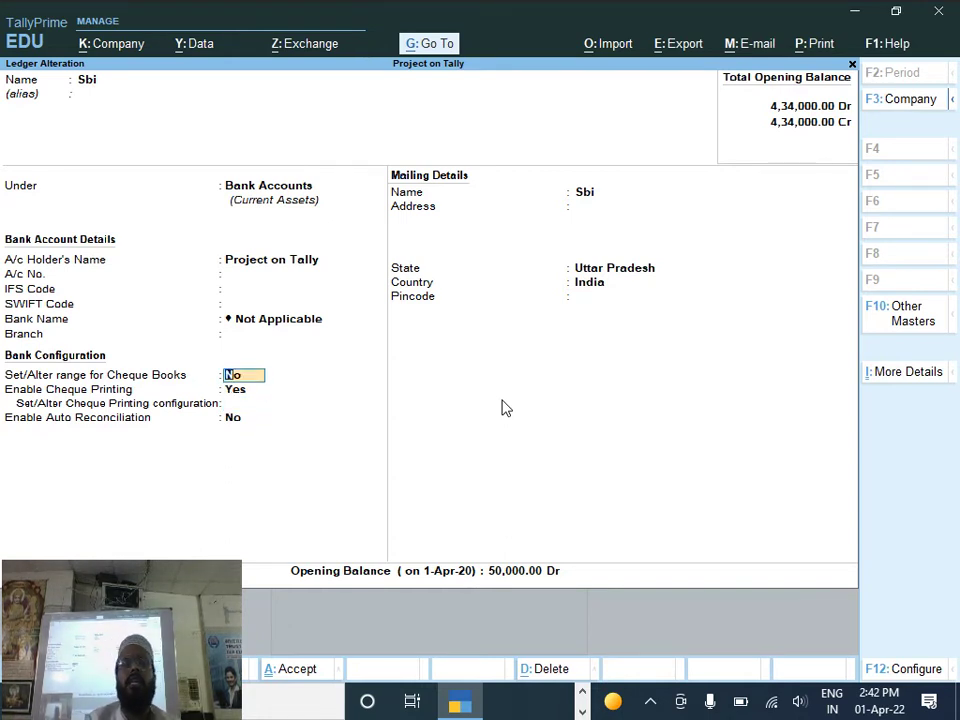
type("y")
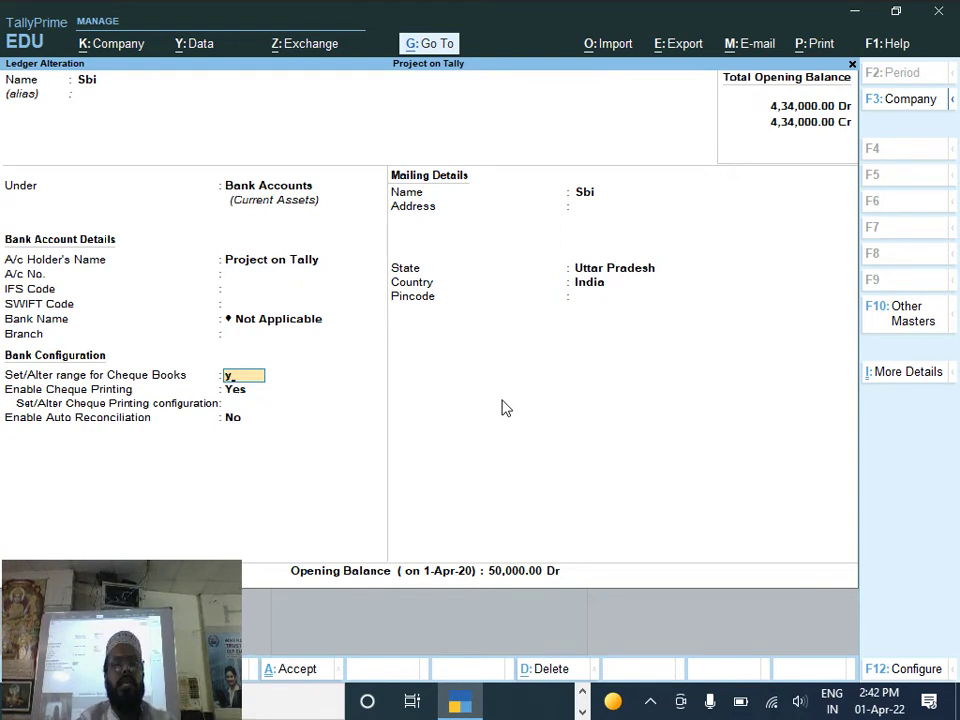
key("Return")
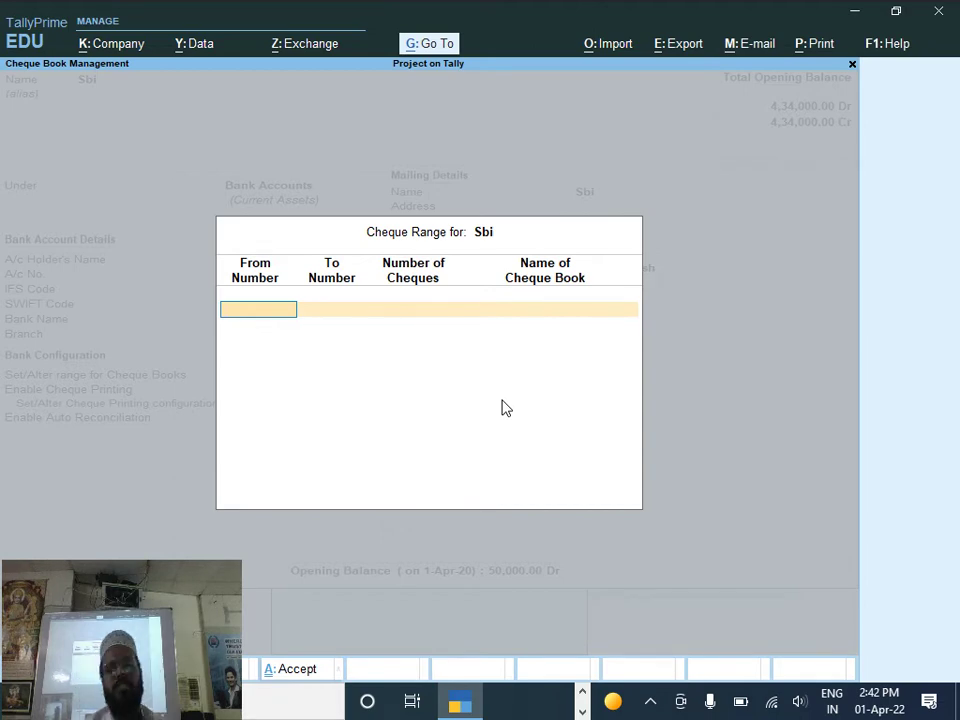
Step: Define a cheque range from 100000 to 100049 for Sbi, with the cheque book named Sbi
type("1")
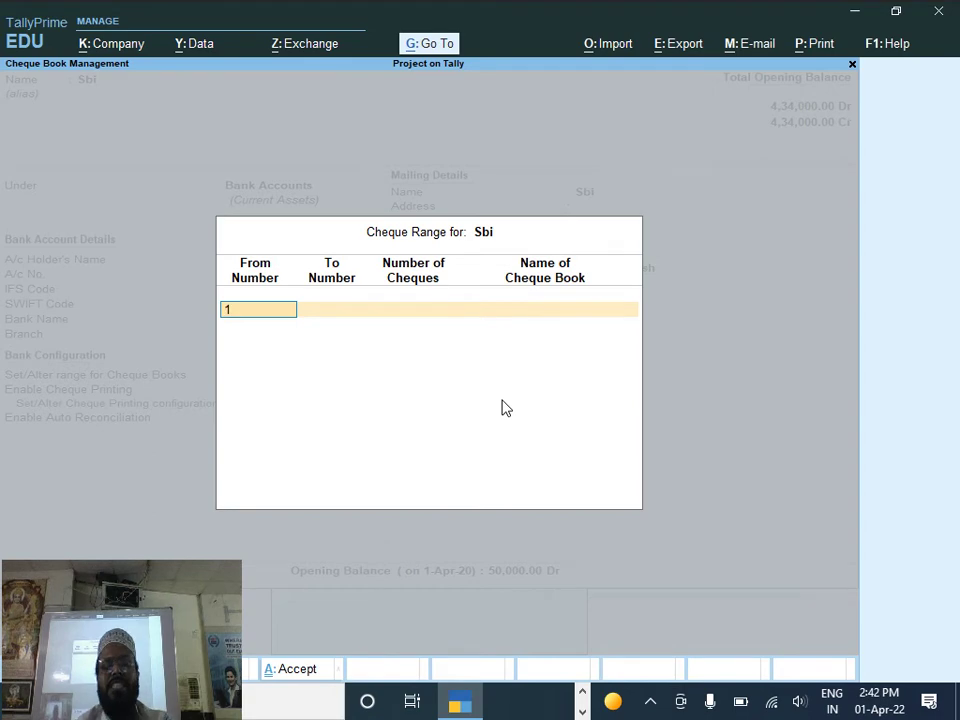
type("0000")
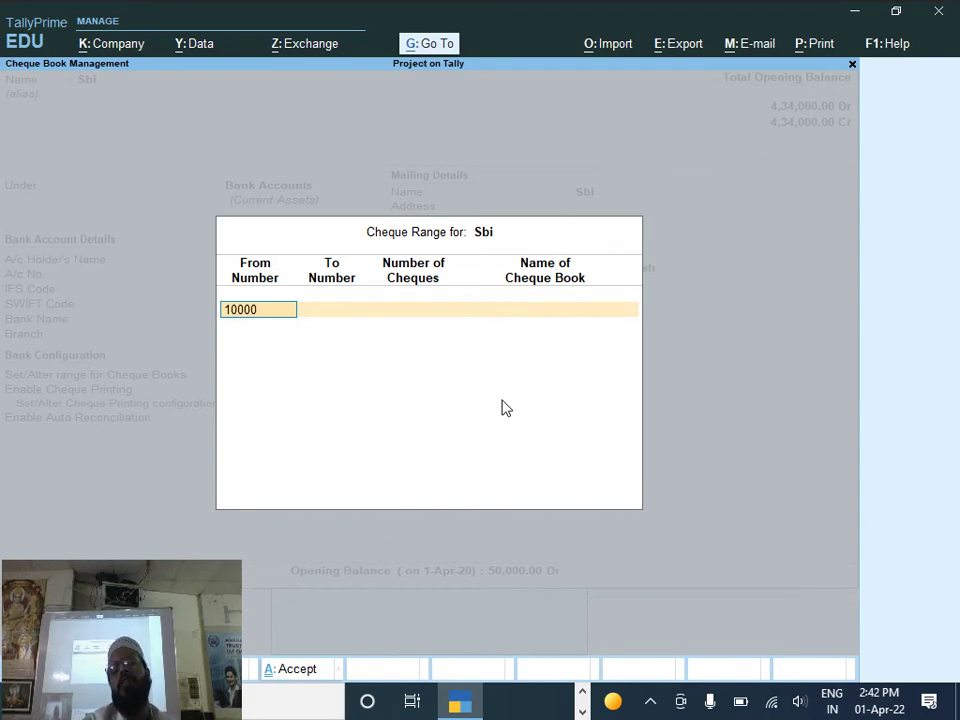
type("0")
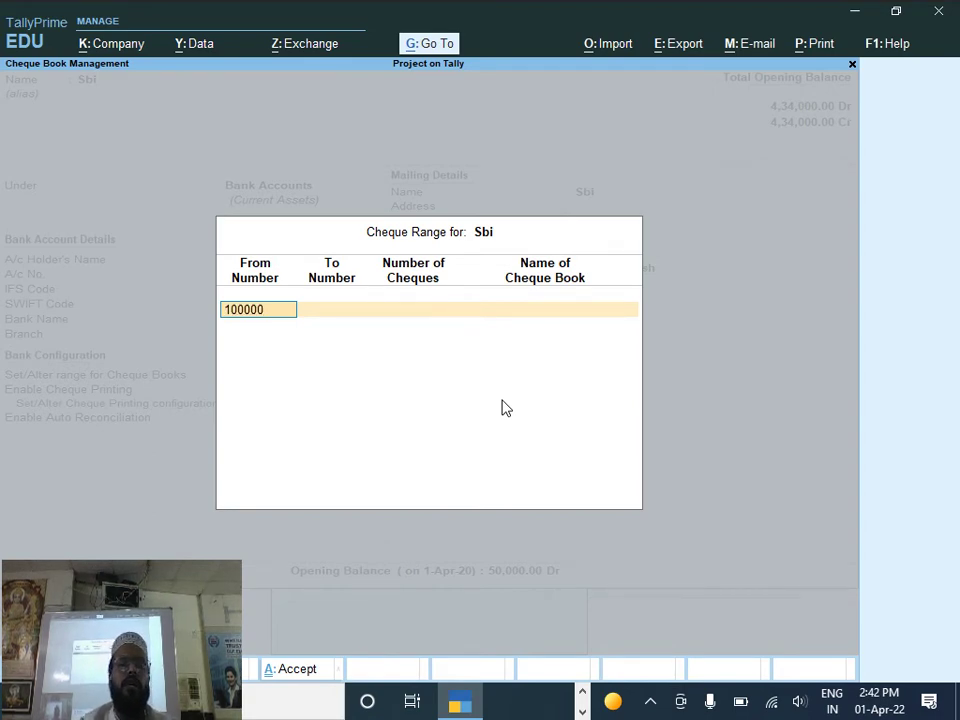
key("Return")
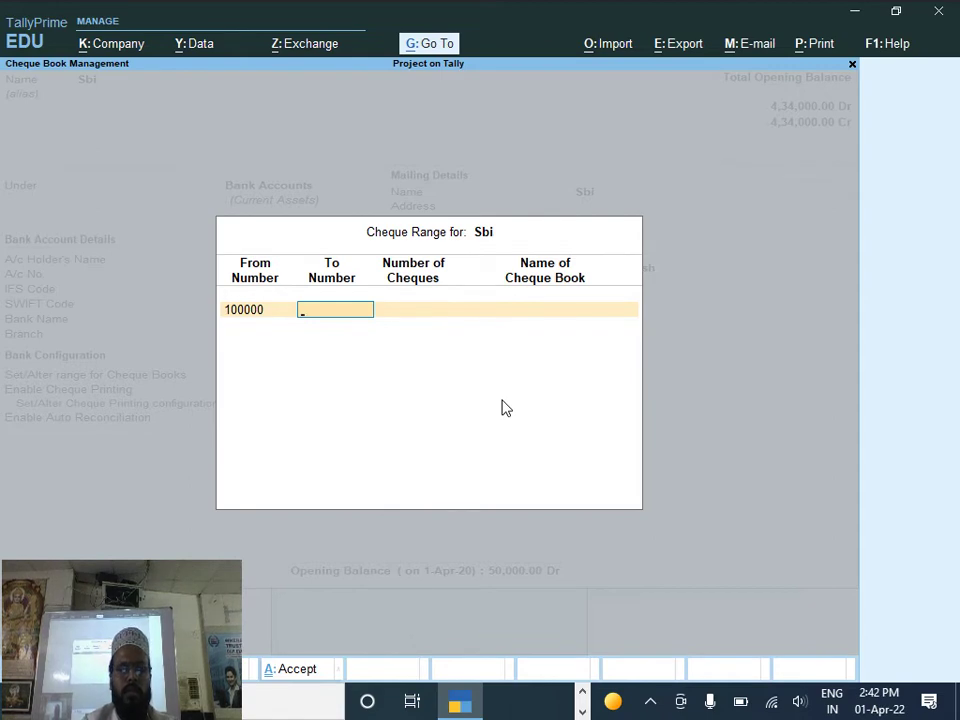
type("1")
type("000")
type("049")
key("Return")
key("Return")
type("Sbi")
key("Return")
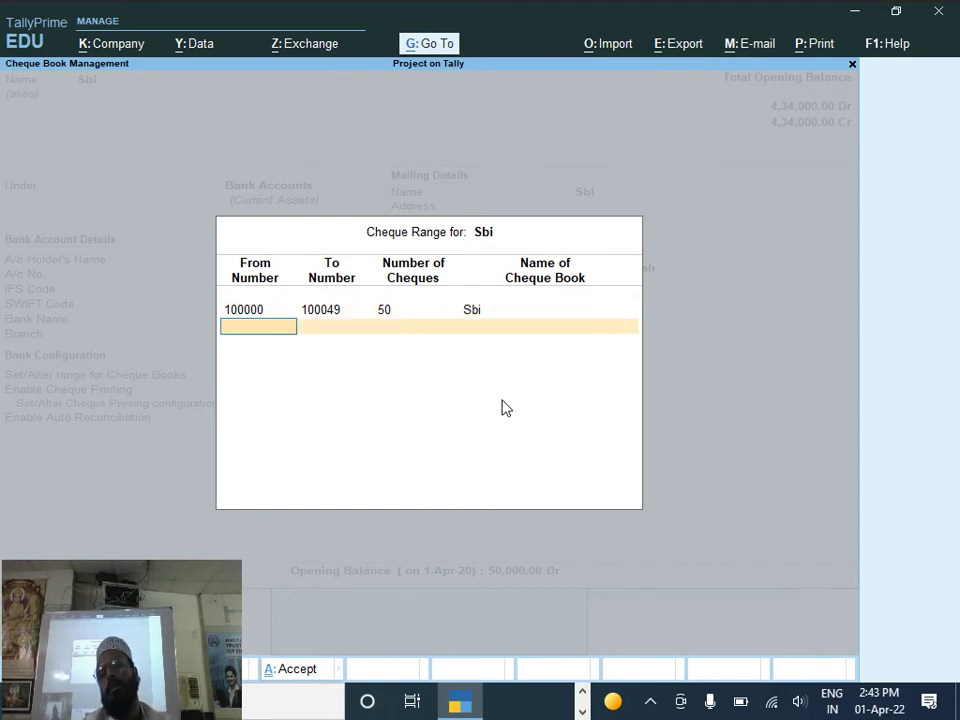
key("Return")
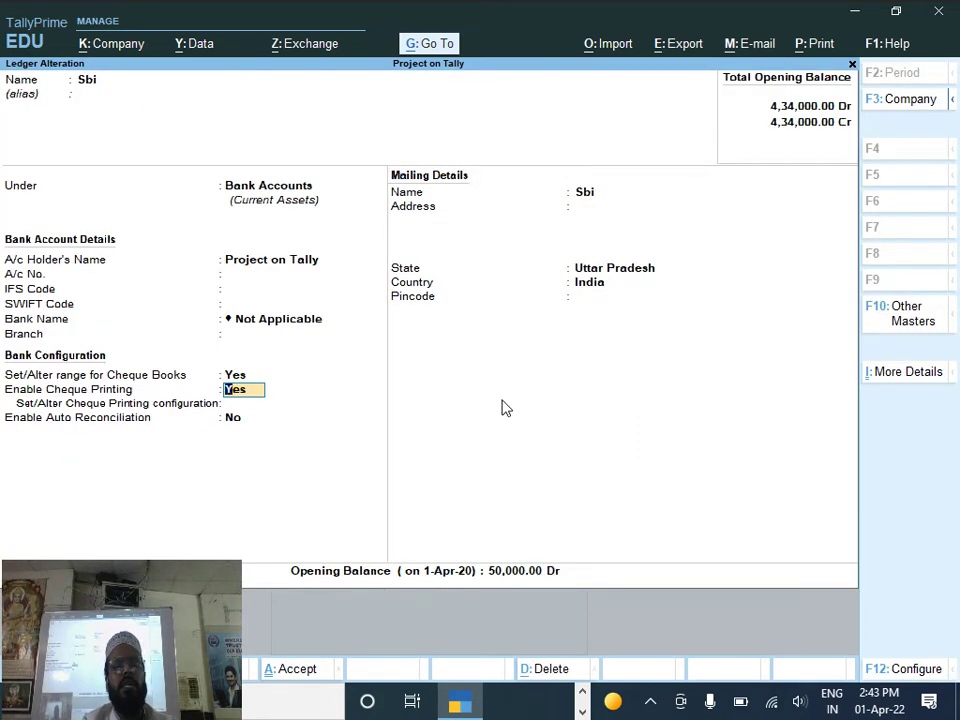
Step: Disable cheque printing for the Sbi ledger and save the altered ledger
type("n")
key("Return")
key("Return")
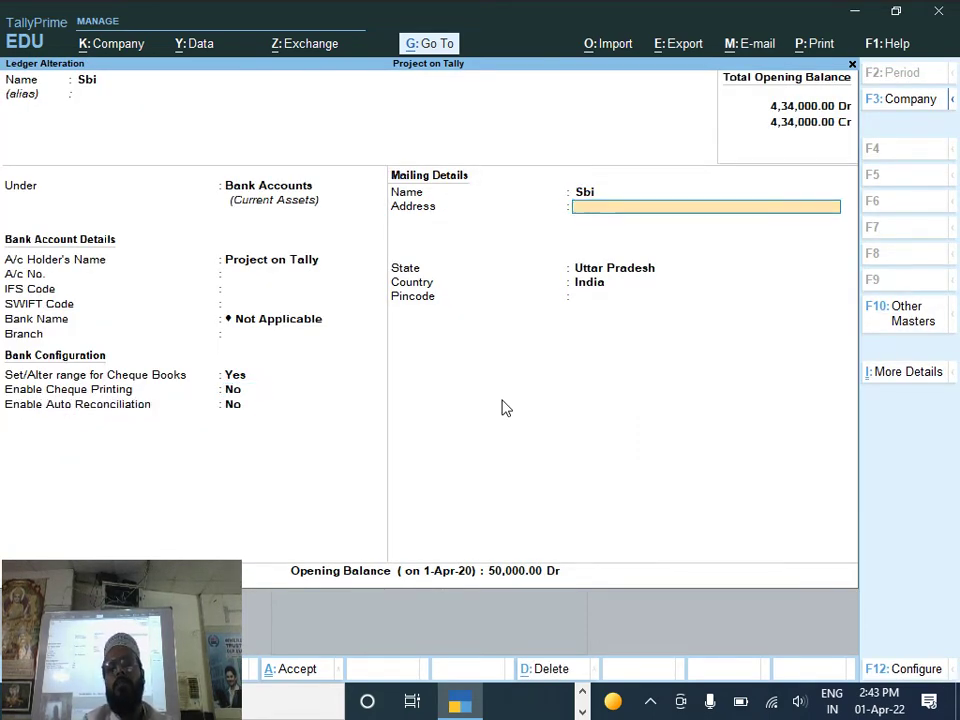
key("Return")
key("Return")
key("Return")
key("Return")
key("Return")
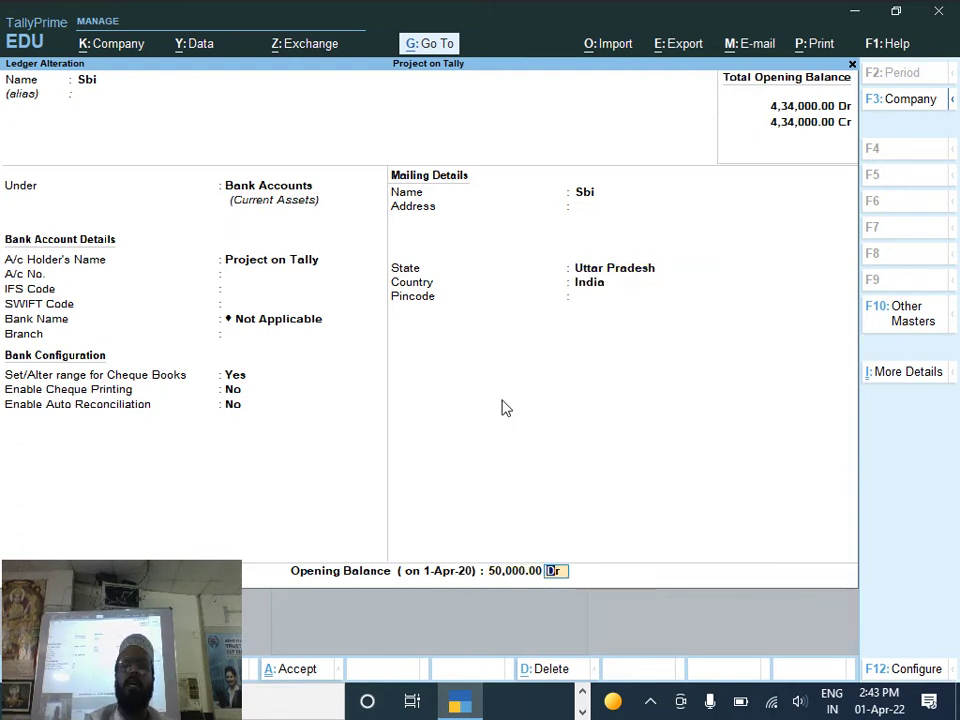
key("Return")
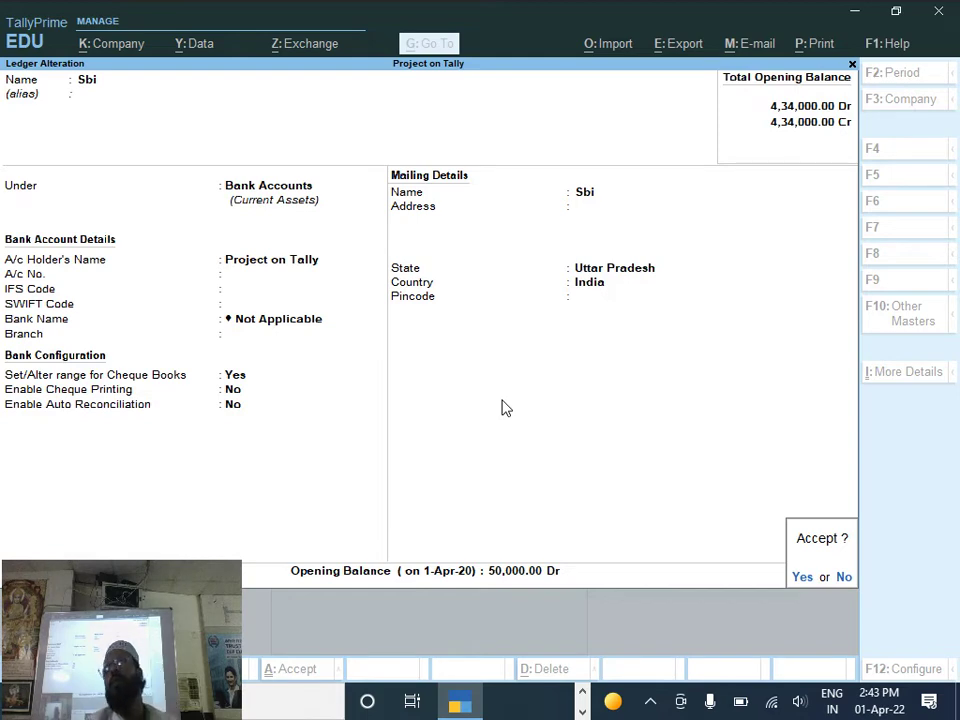
key("y")
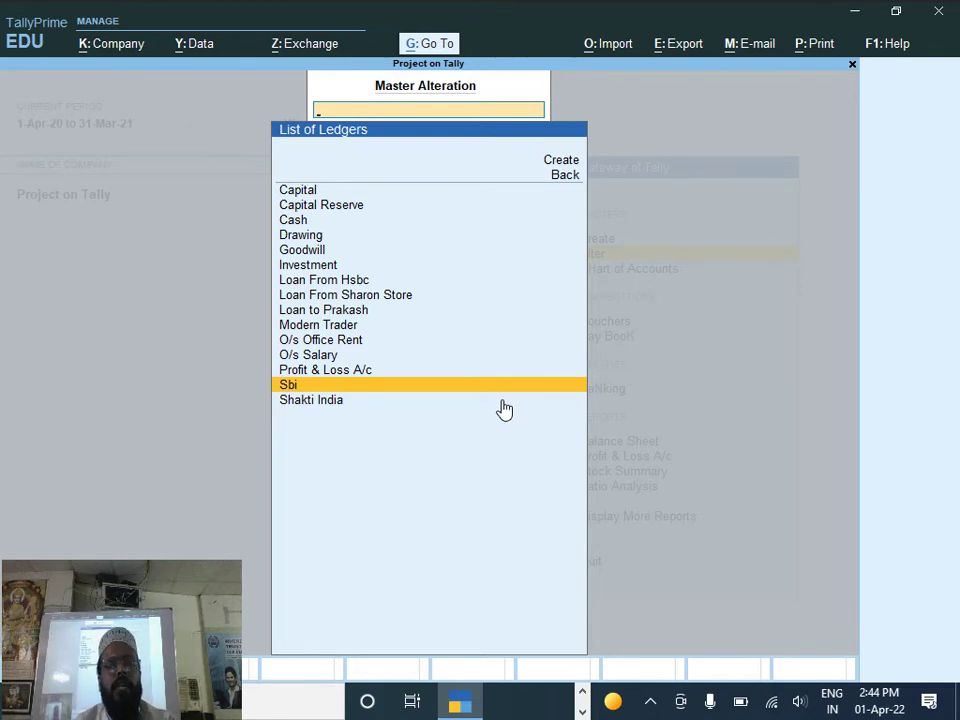
Step: Leave the ledger list and open voucher entry from the Gateway of Tally
key("Escape")
key("Up")
key("Up")
key("Up")
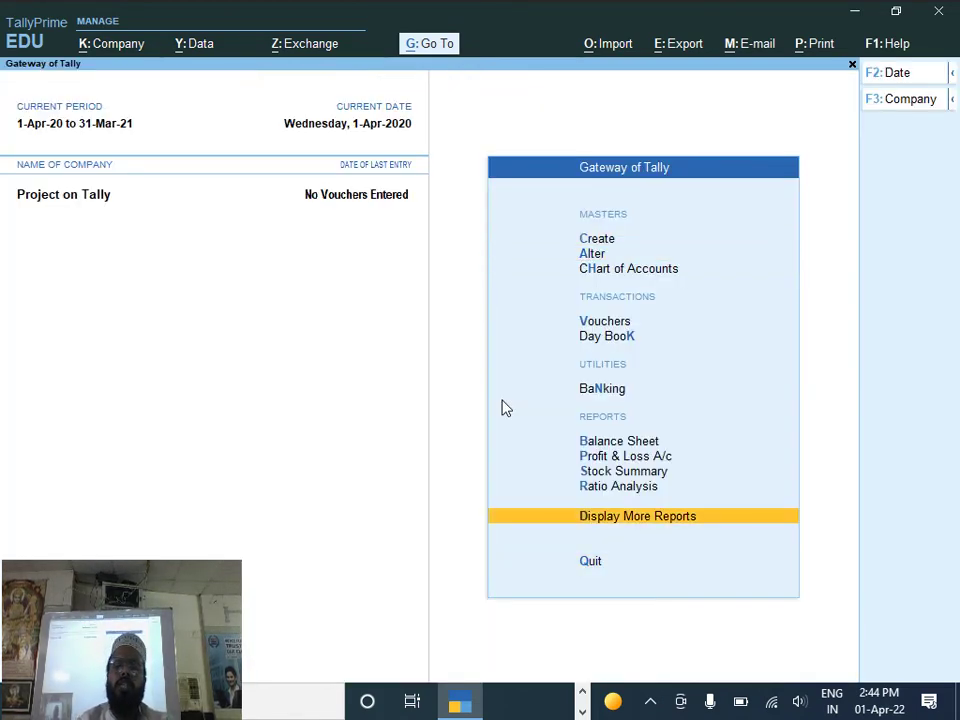
key("Down")
key("Down")
key("Down")
key("Down")
key("Down")
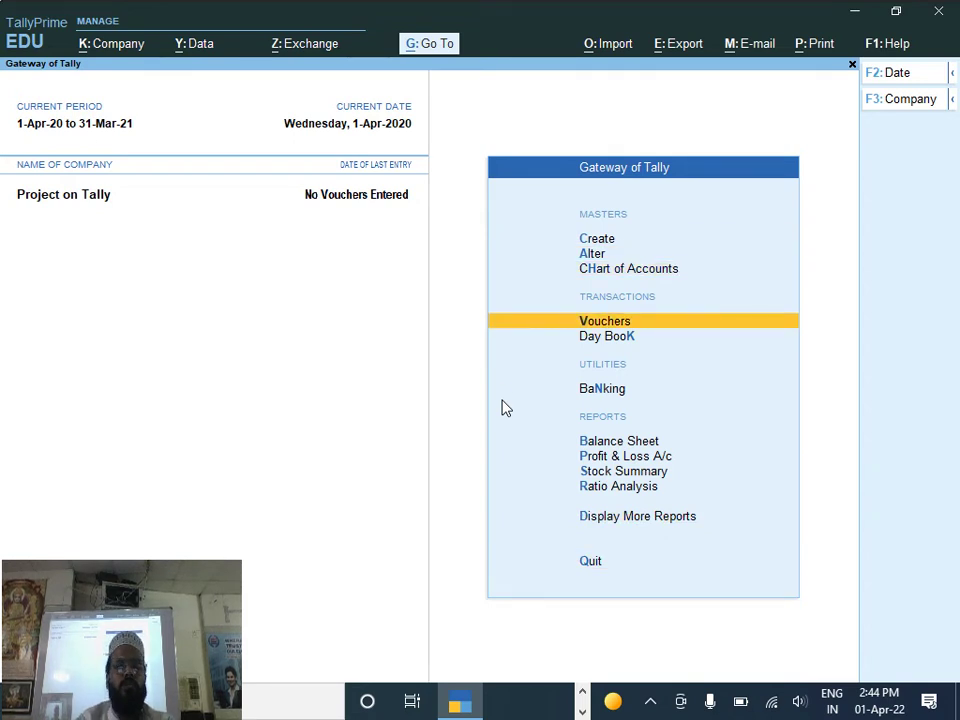
key("Return")
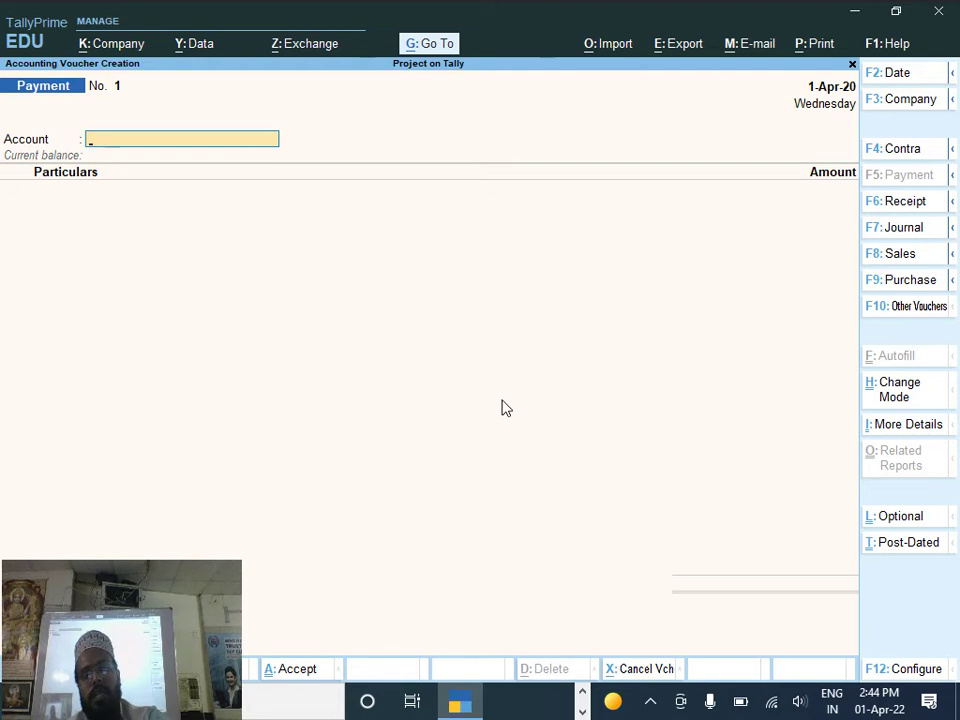
Step: Switch to a Journal voucher and set its date to 1-4
key("F7")
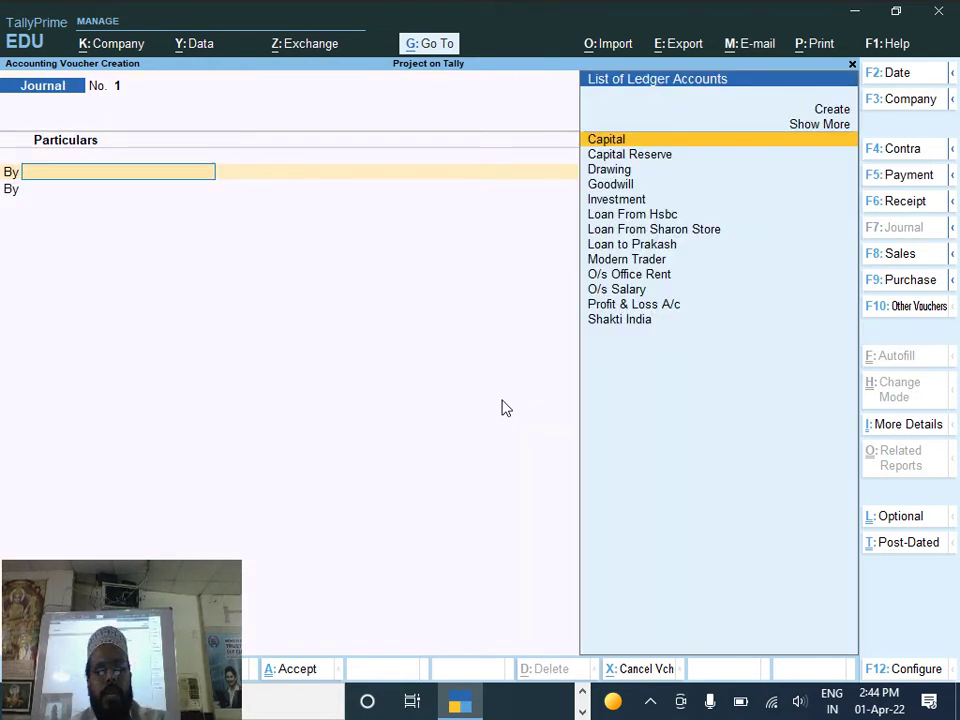
key("F2")
type("1-4.")
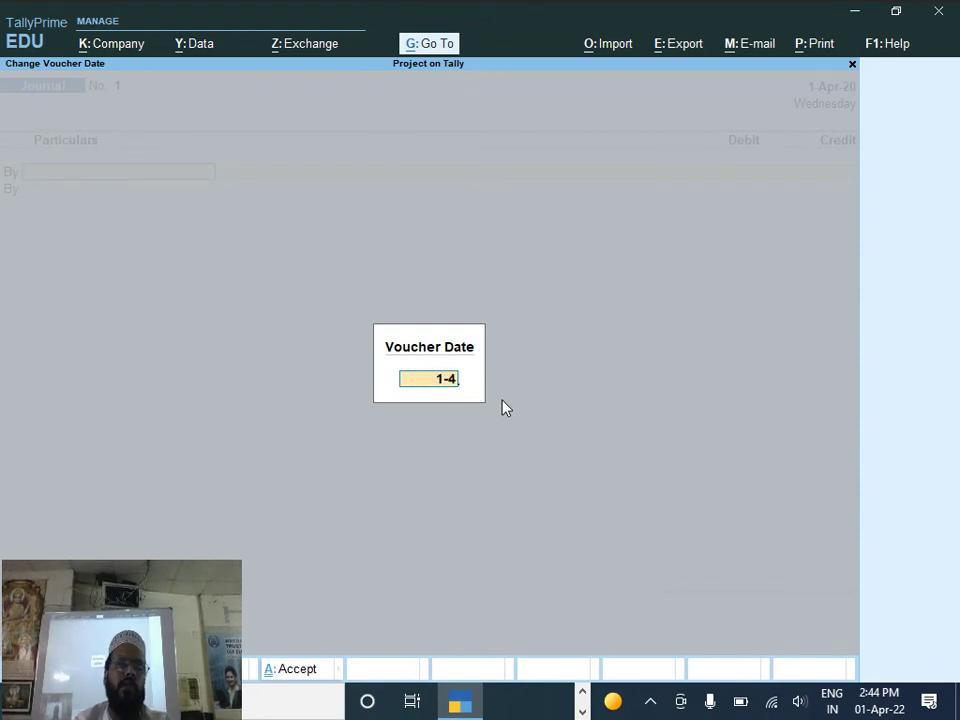
key("Return")
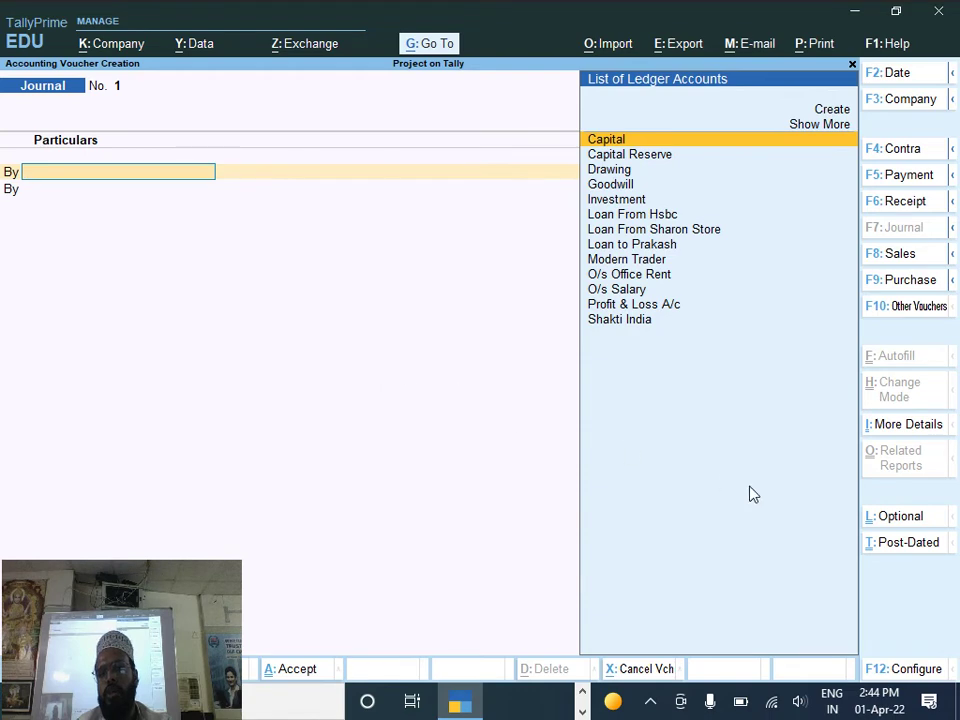
Step: Configure voucher entry to use Cr/Dr instead of To/By and accept the configuration
left_click(911, 670)
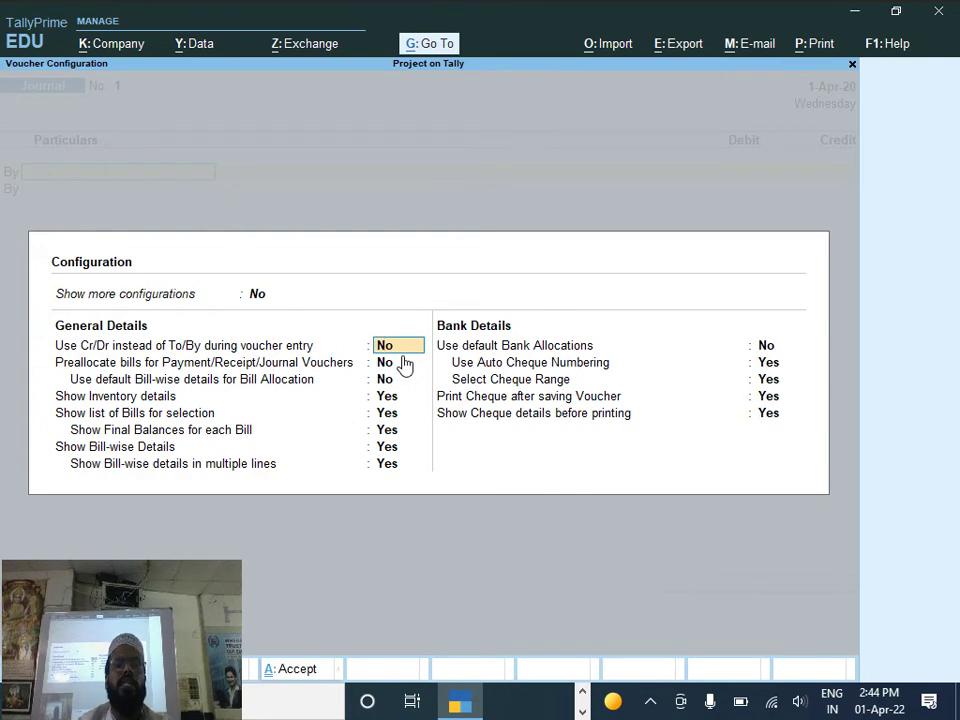
type("y")
key("Return")
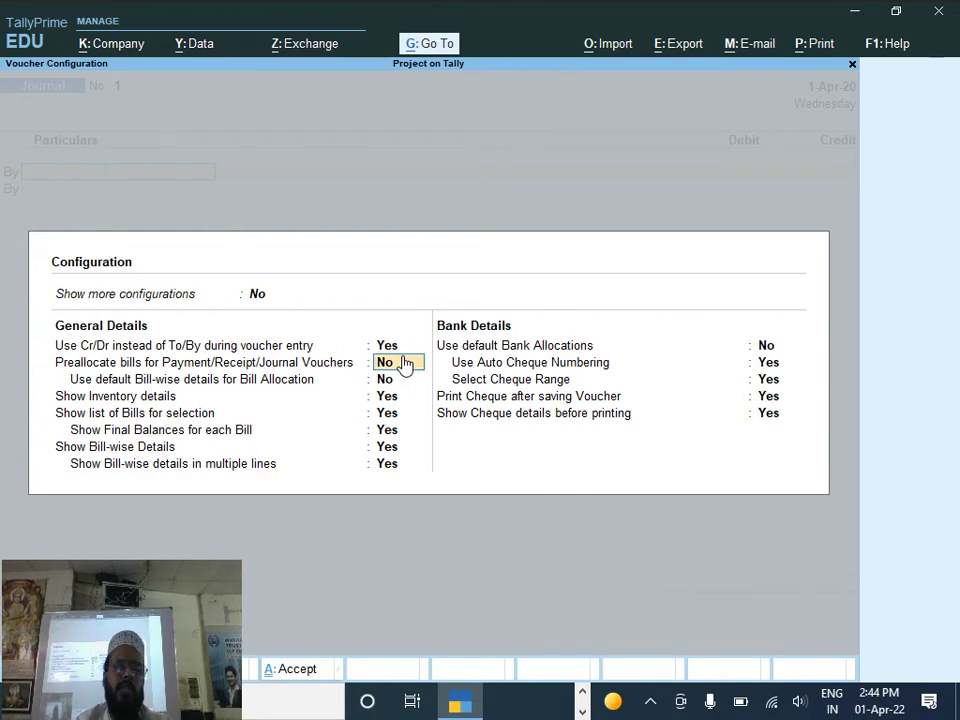
key("ctrl+a")
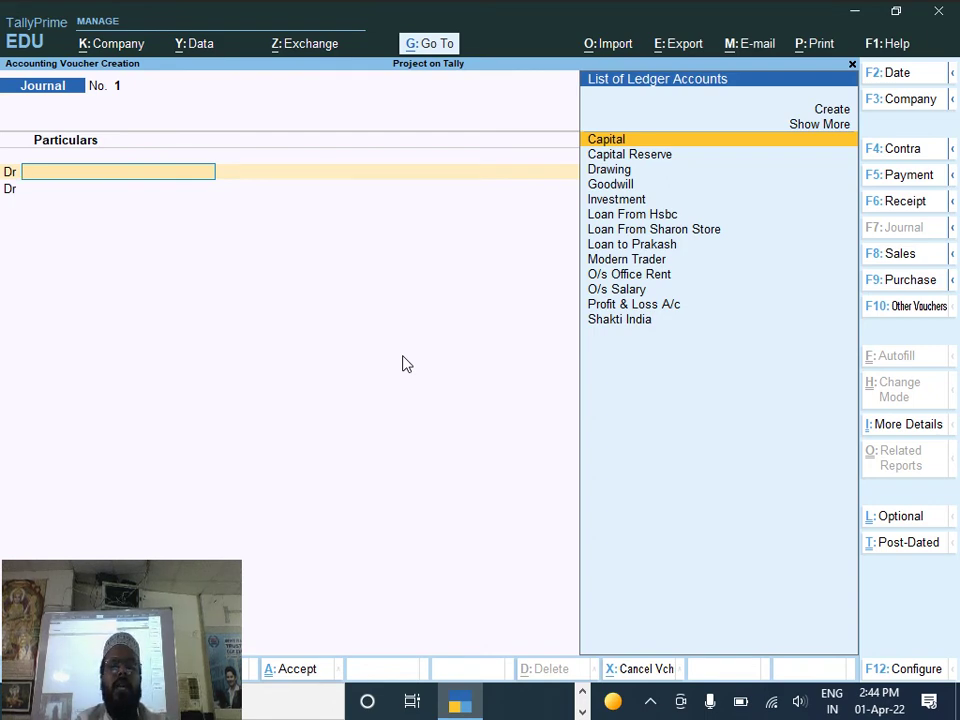
Step: Create a Furniture ledger under Fixed Assets from within the Journal voucher and use it as the debit account
type("F")
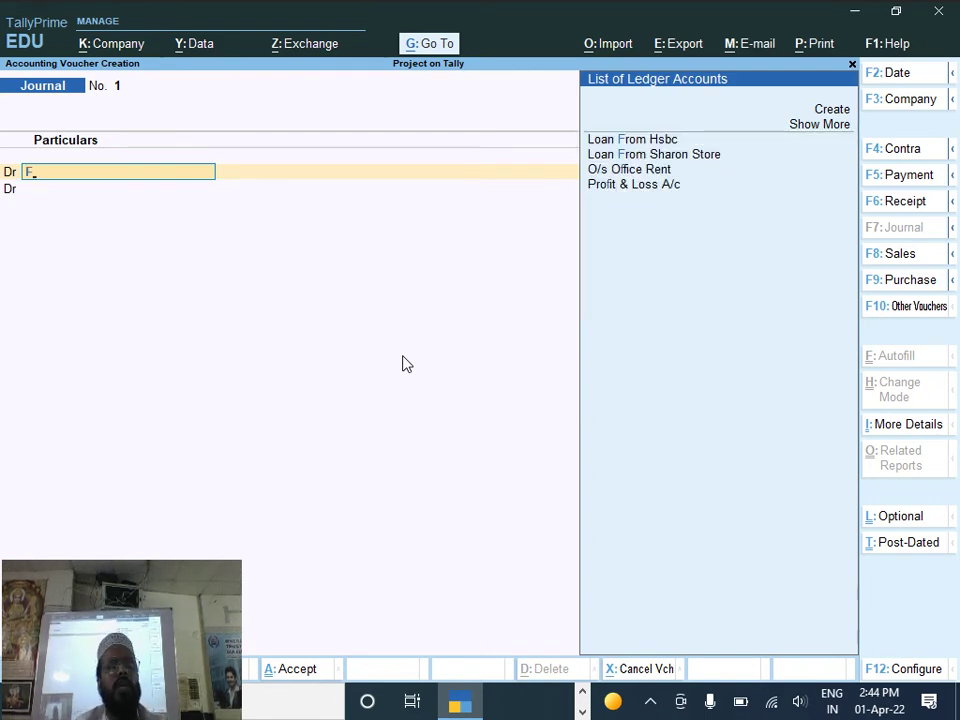
key("alt+c")
type("Fur")
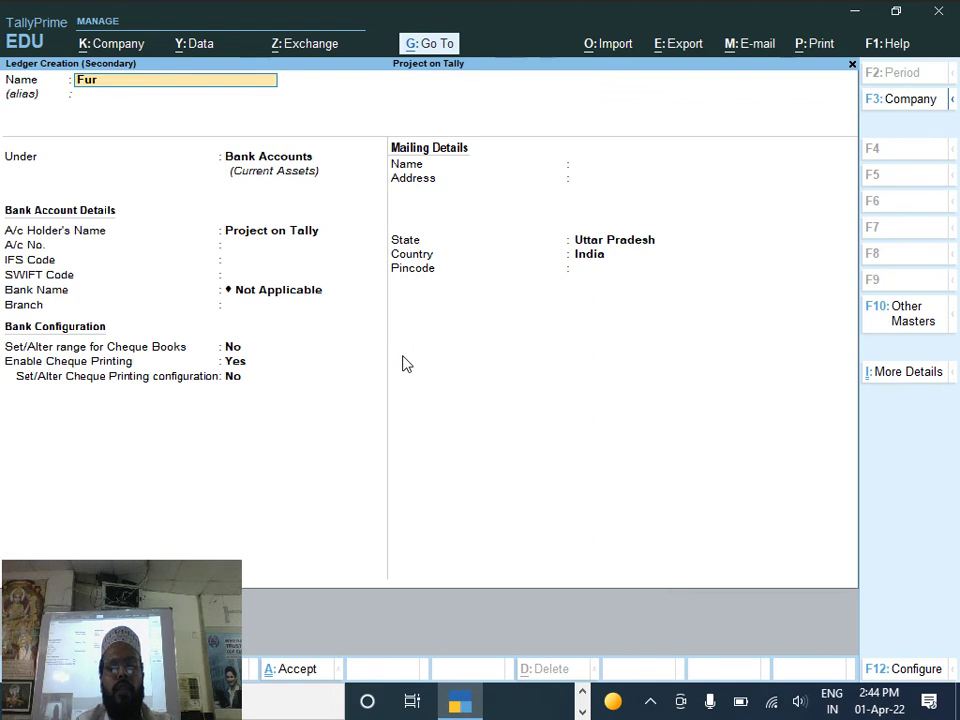
type("niture")
key("Return")
type("F")
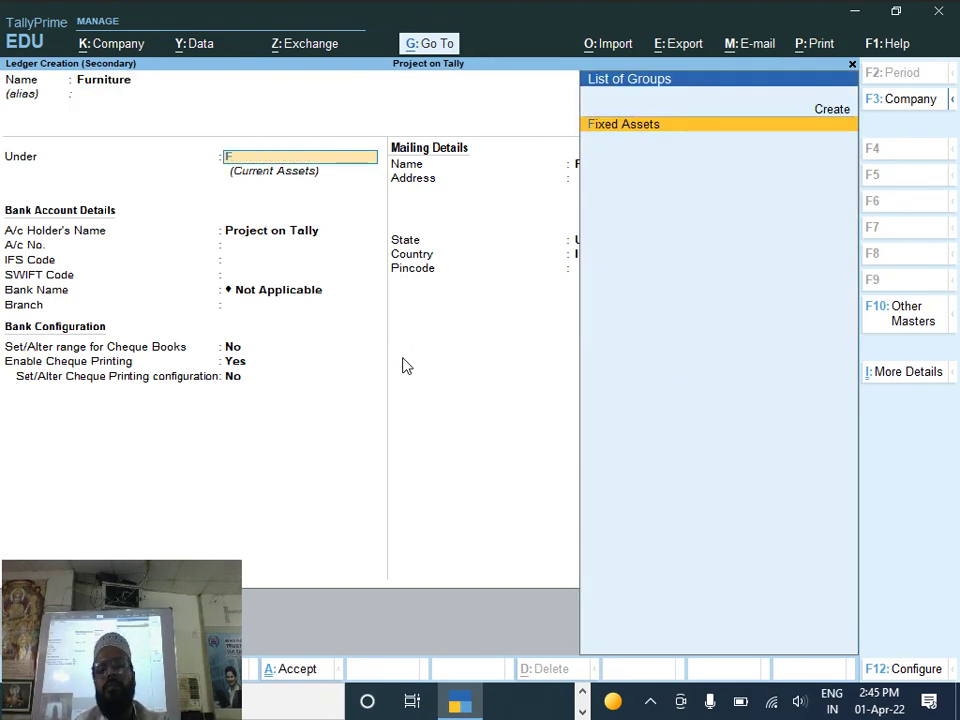
key("Return")
key("Return")
key("Return")
key("Return")
key("Return")
key("Return")
key("Return")
key("Return")
key("Return")
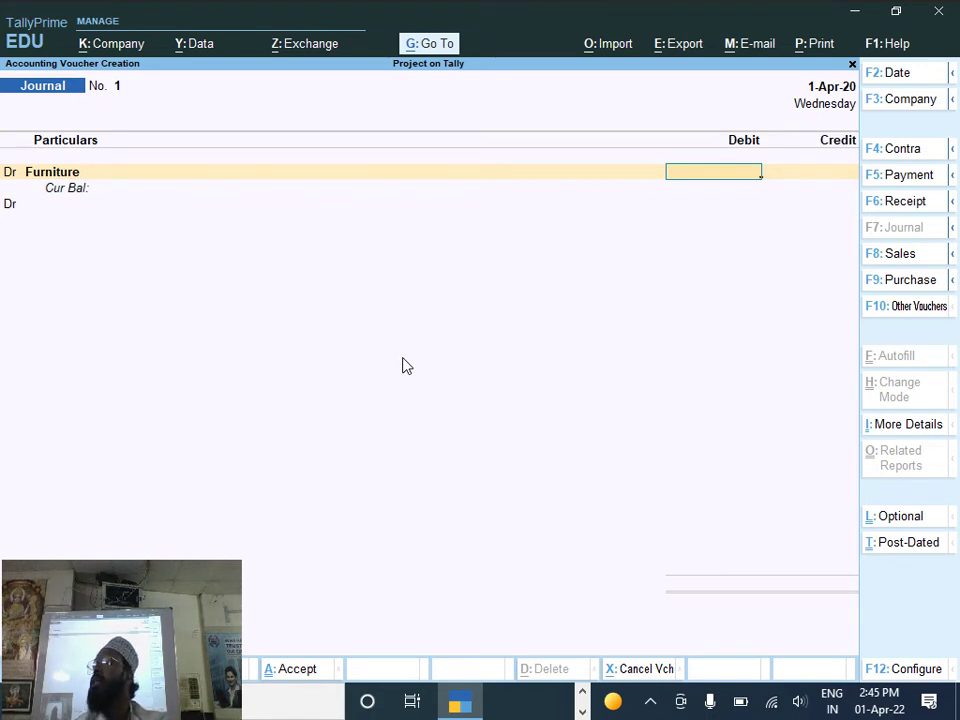
Step: Debit Furniture with 125000, credit Capital with the same amount, and save the Journal voucher without narration
type("125000")
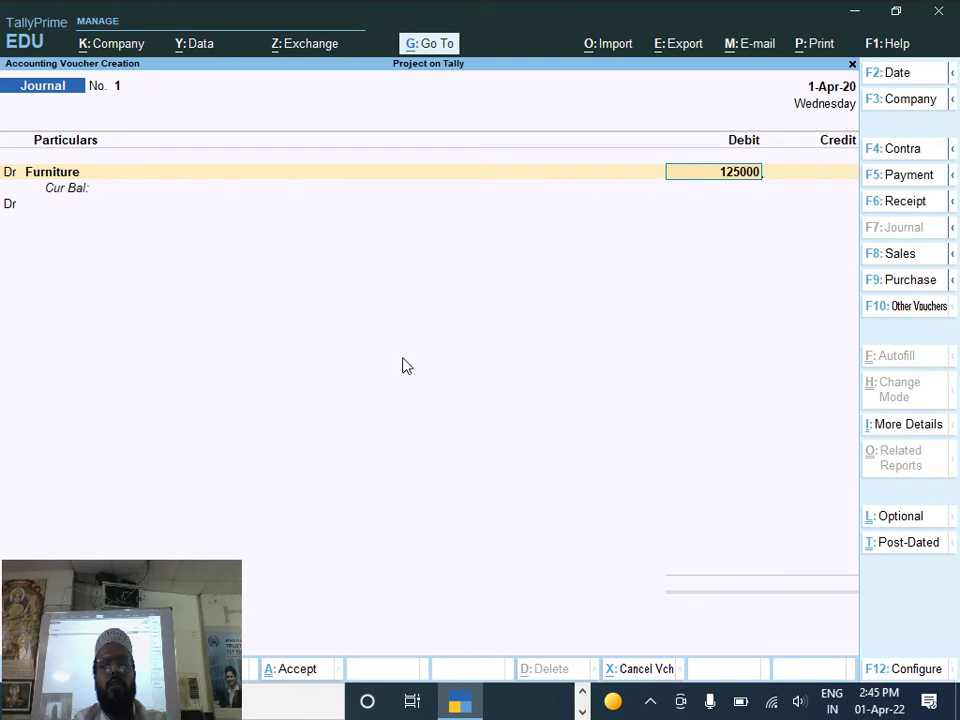
key("Return")
type("c")
key("Return")
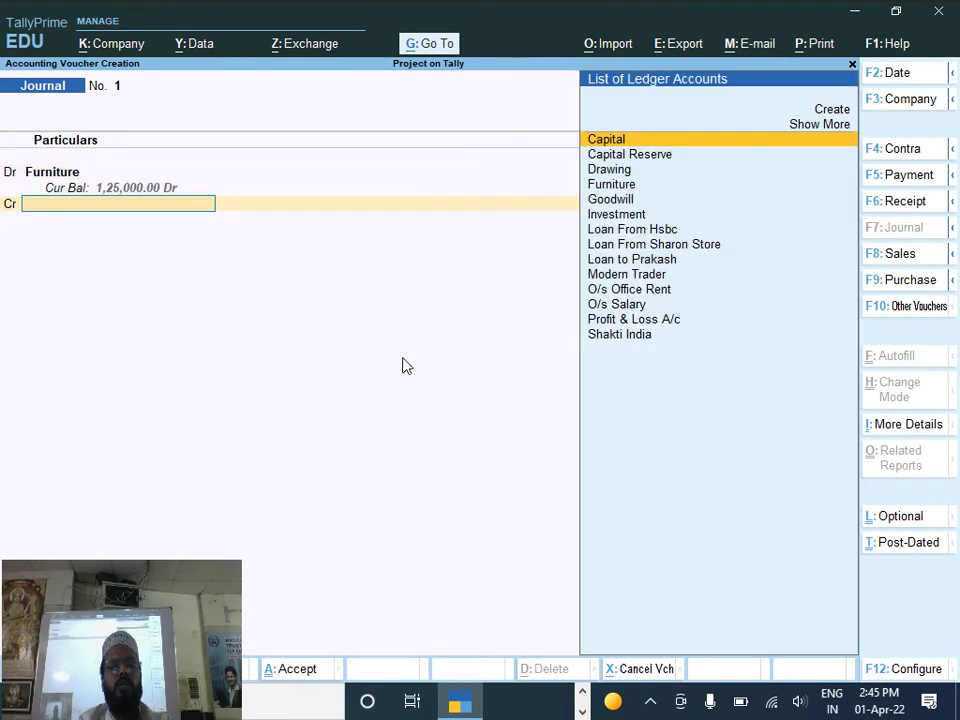
type("C")
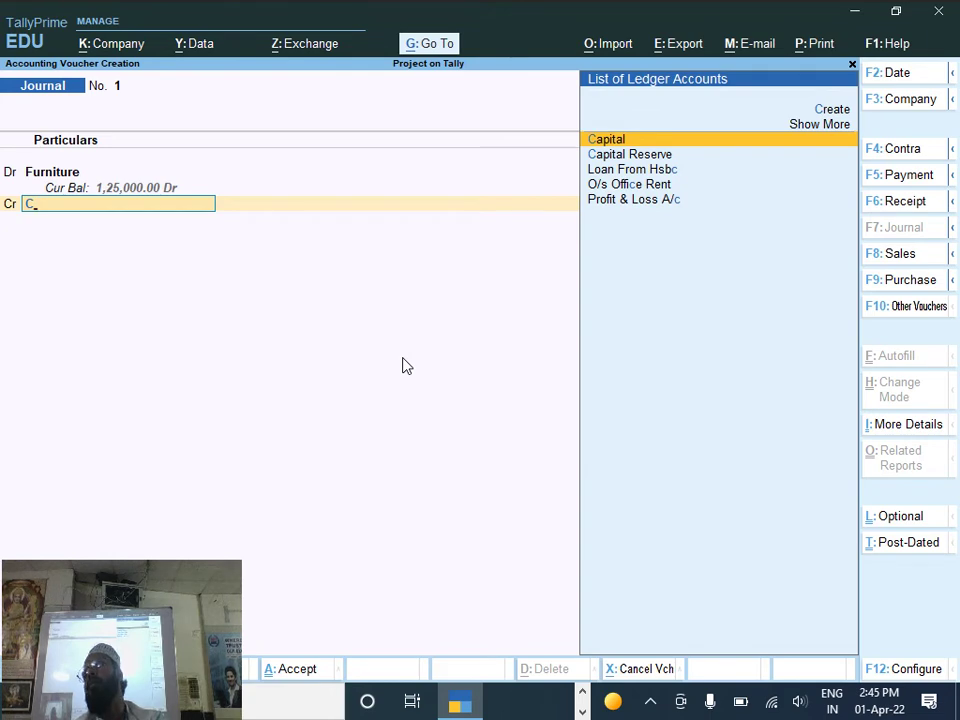
key("Return")
key("Return")
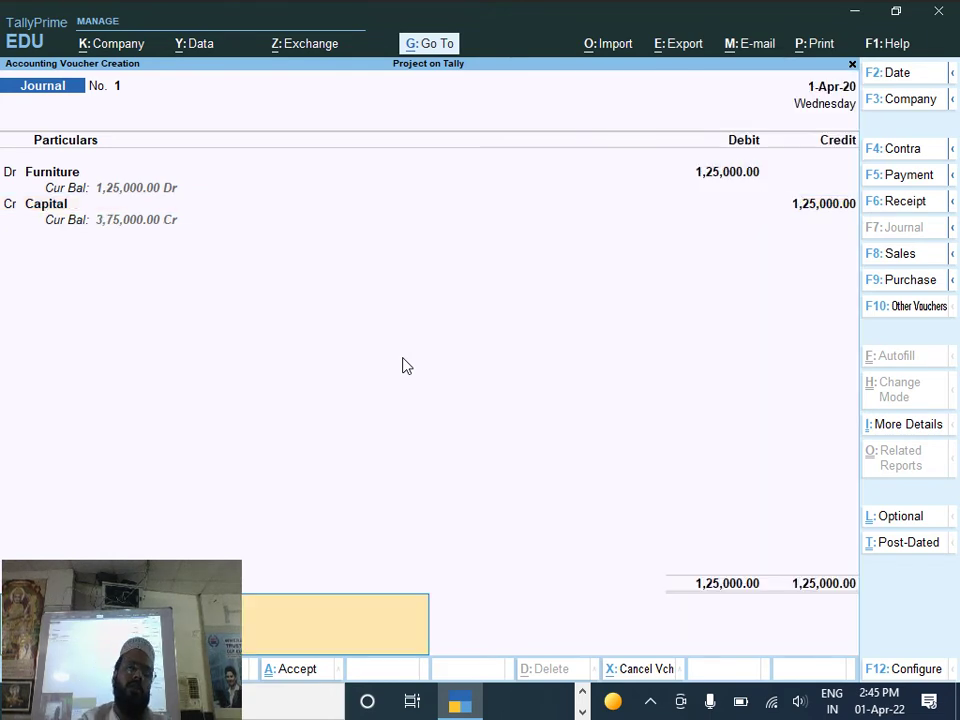
key("Return")
key("Return")
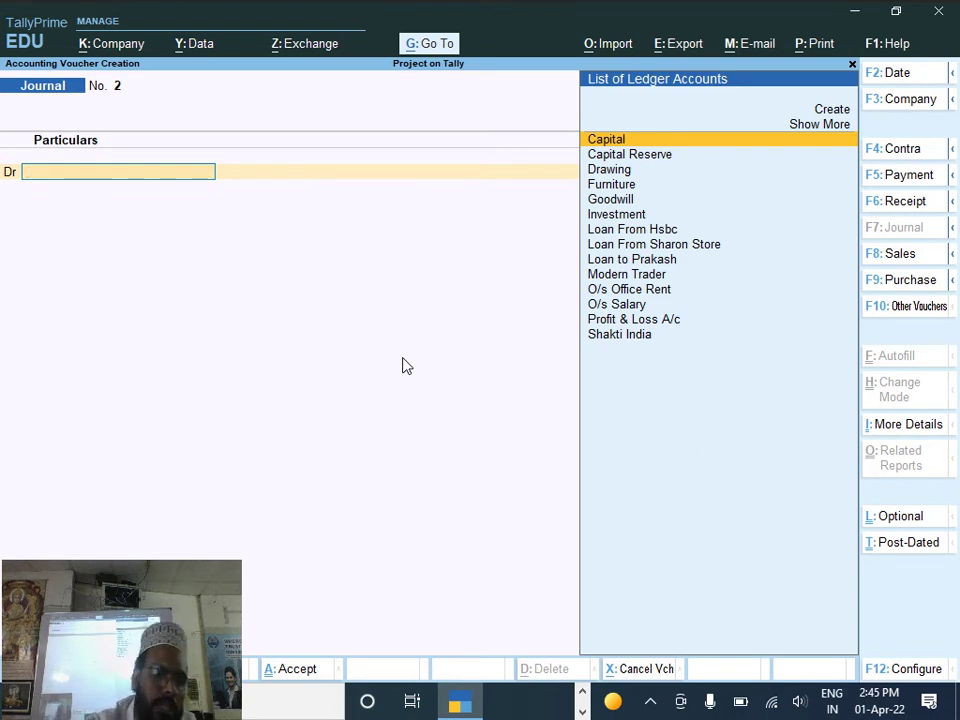
Step: Switch to a Contra voucher and change its entry mode to Double Entry
key("F4")
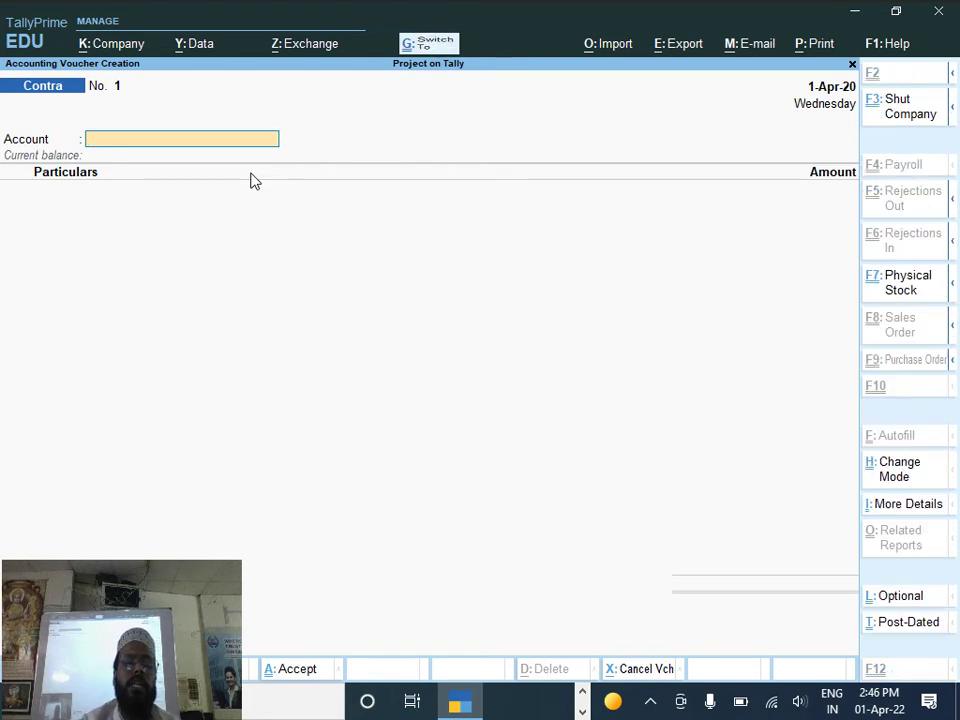
key("ctrl+h")
key("Up")
key("Down")
key("Up")
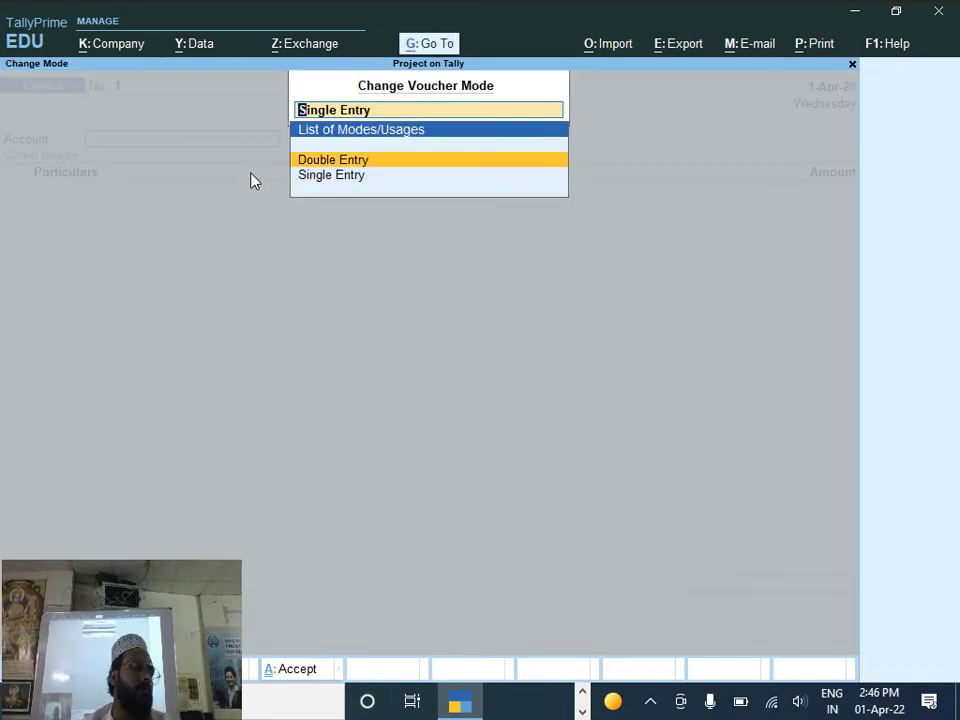
key("Return")
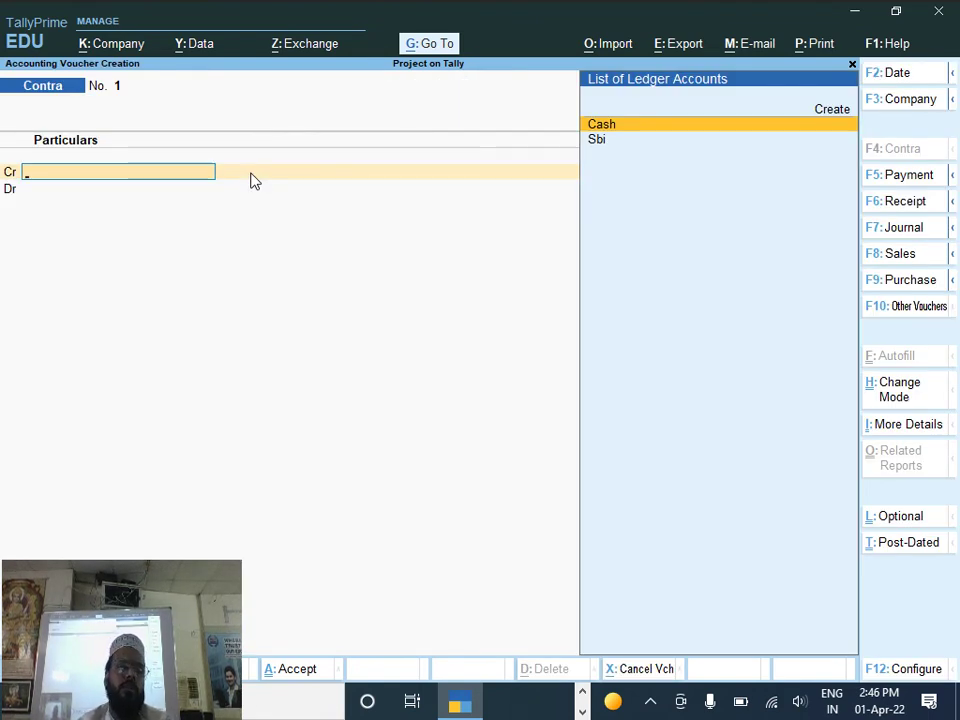
Step: Credit Cash with 5000 in the Contra voucher
key("Return")
type("59900")
key("BackSpace")
key("BackSpace")
key("BackSpace")
key("BackSpace")
type("000")
key("Return")
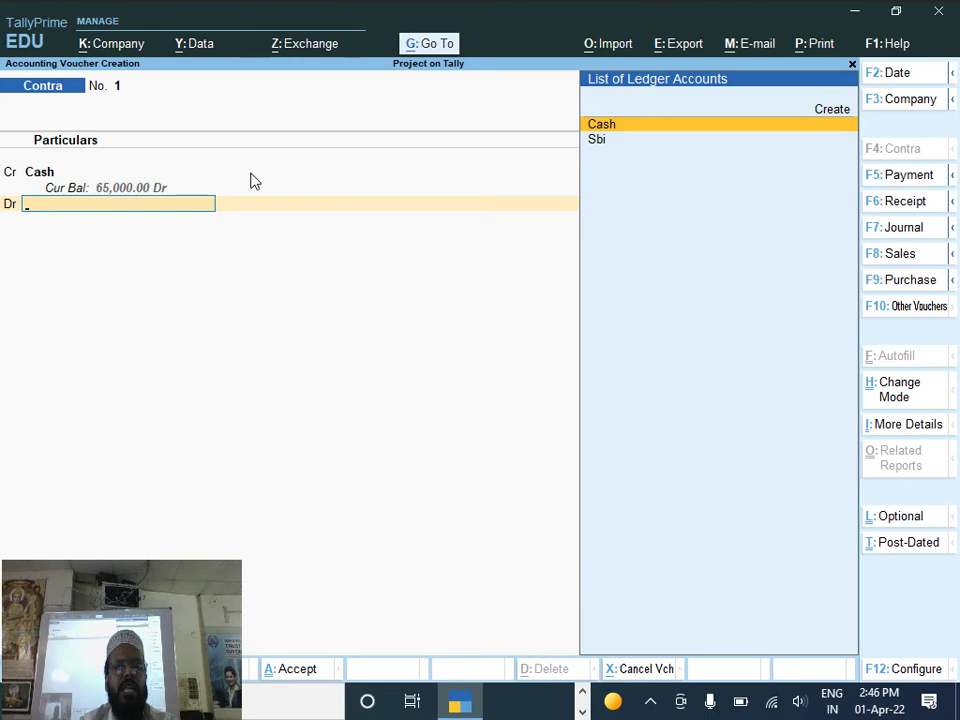
Step: Create a Petty Cash ledger under Cash-in-Hand from within the Contra voucher, debit it with 5000 and save the voucher
key("alt+c")
type("Pe")
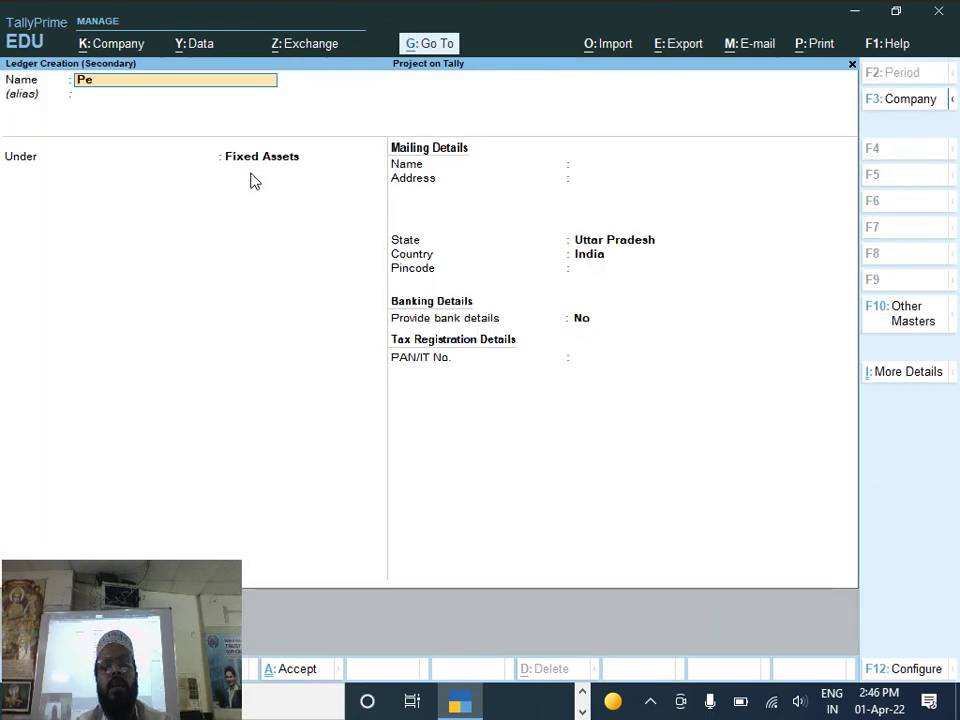
type("tty Cash")
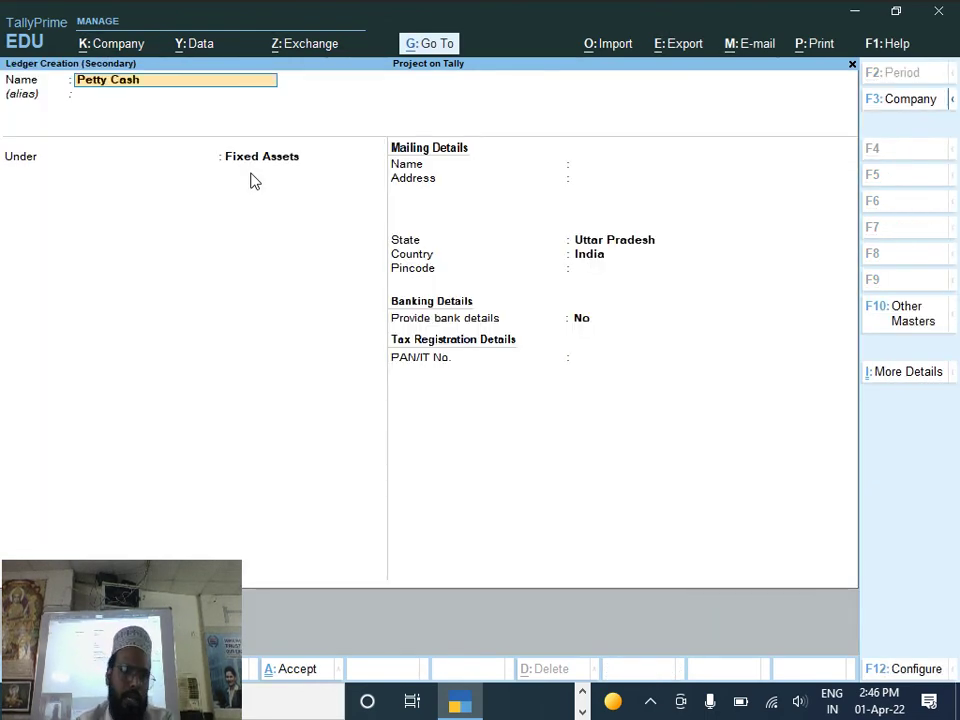
key("Return")
key("Return")
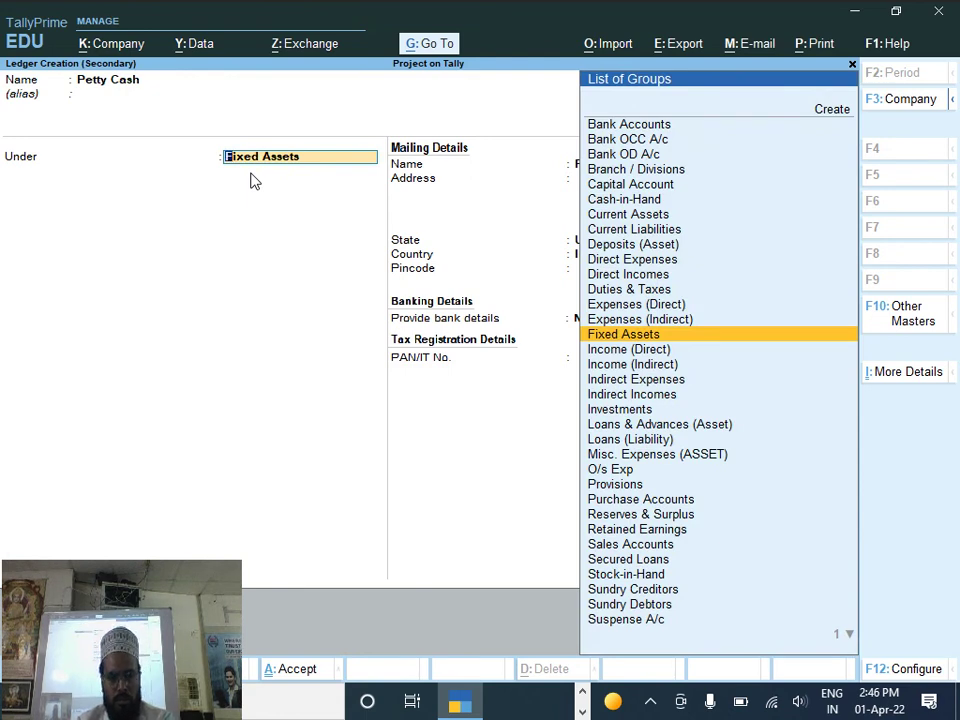
type("C")
key("Down")
key("Down")
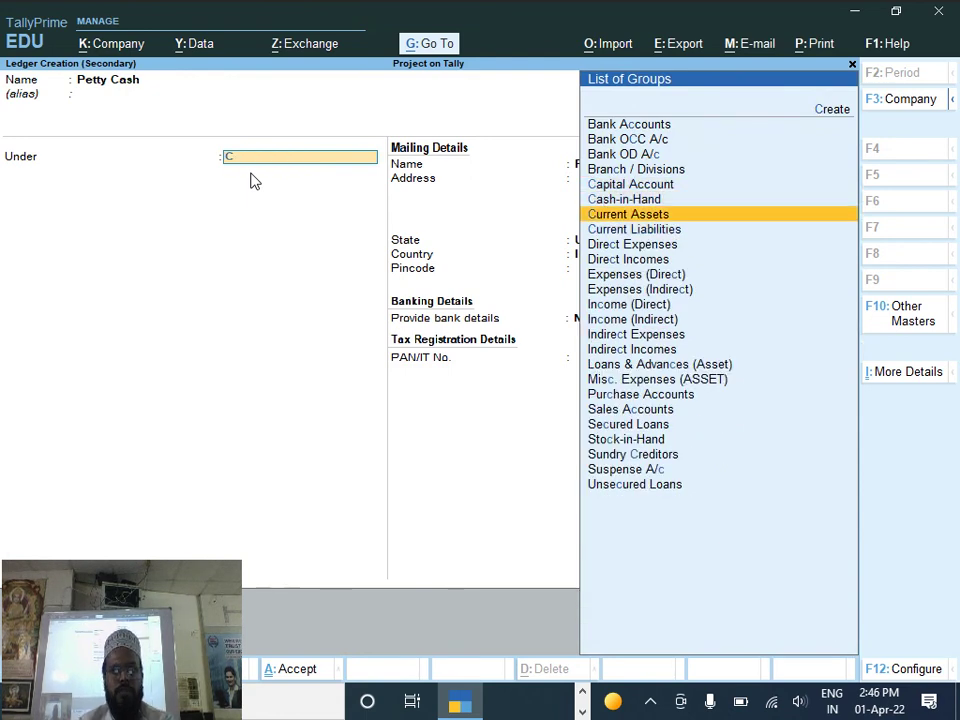
key("Up")
key("Return")
key("Return")
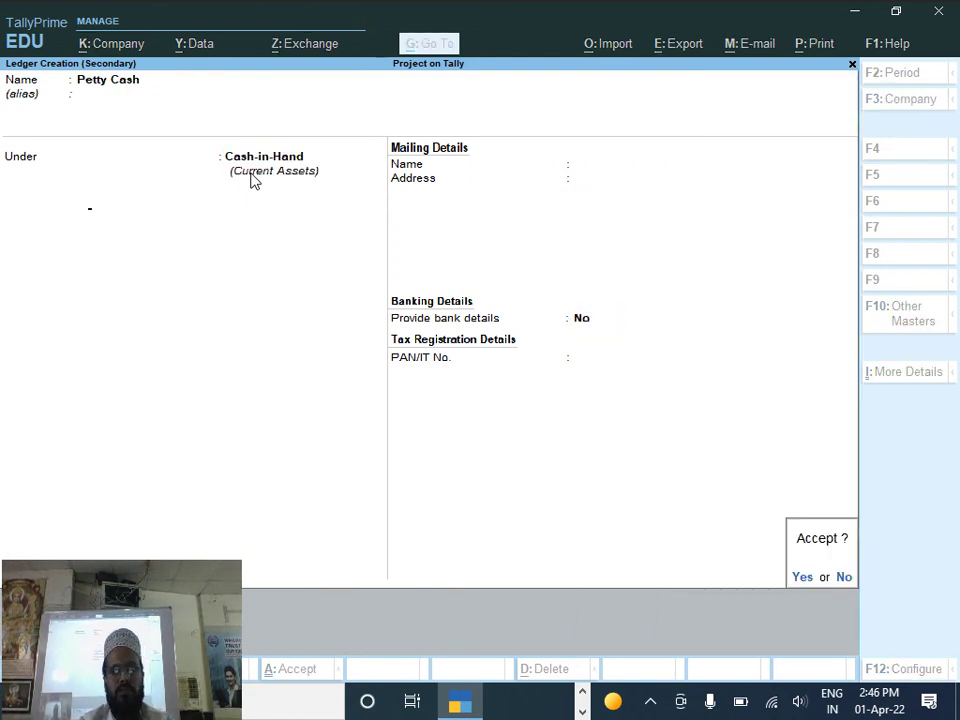
key("Return")
key("Return")
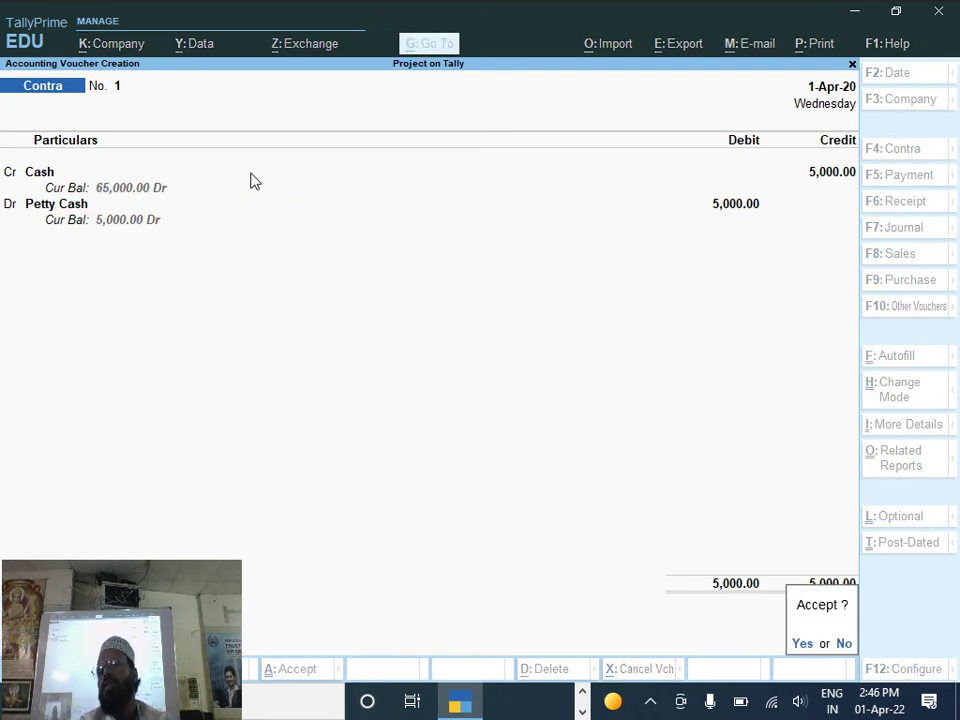
key("Return")
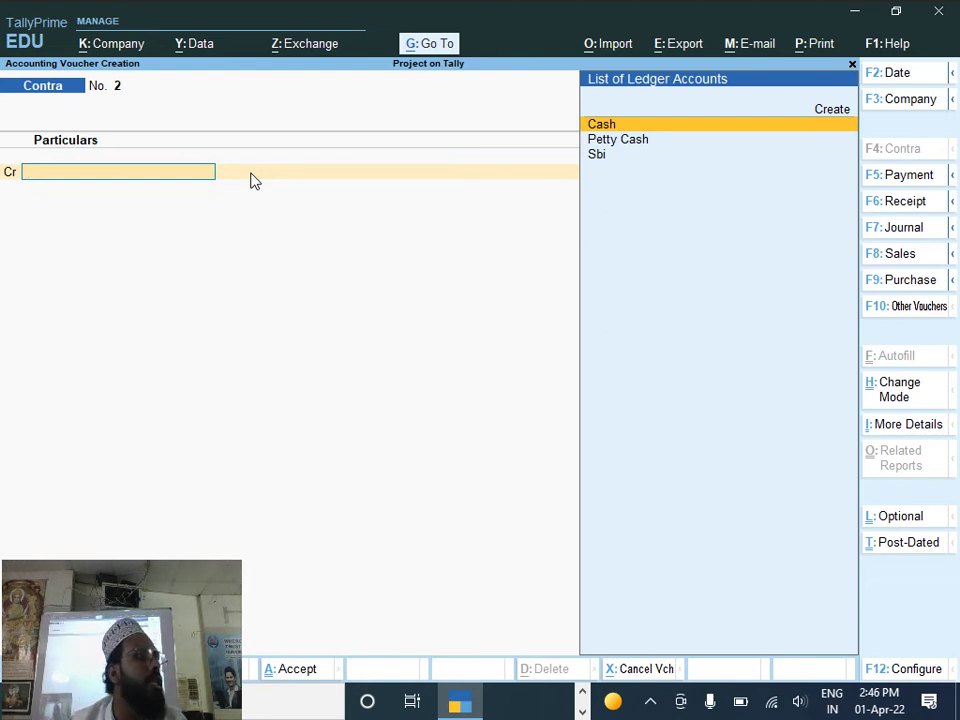
Step: Switch to a Payment voucher and set its date to 2-4
key("F5")
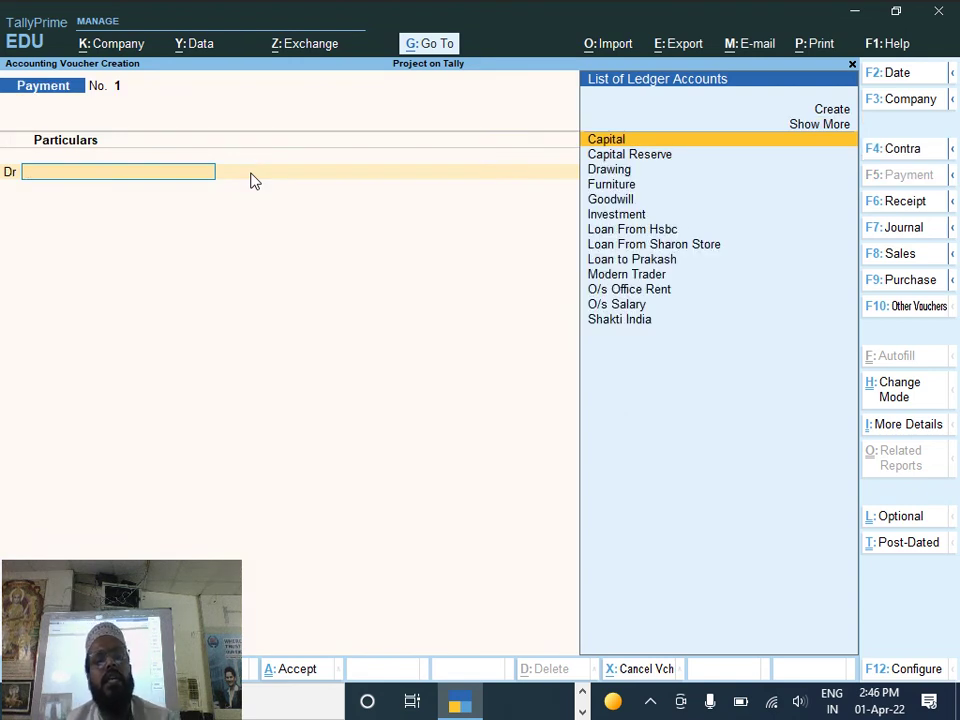
key("F2")
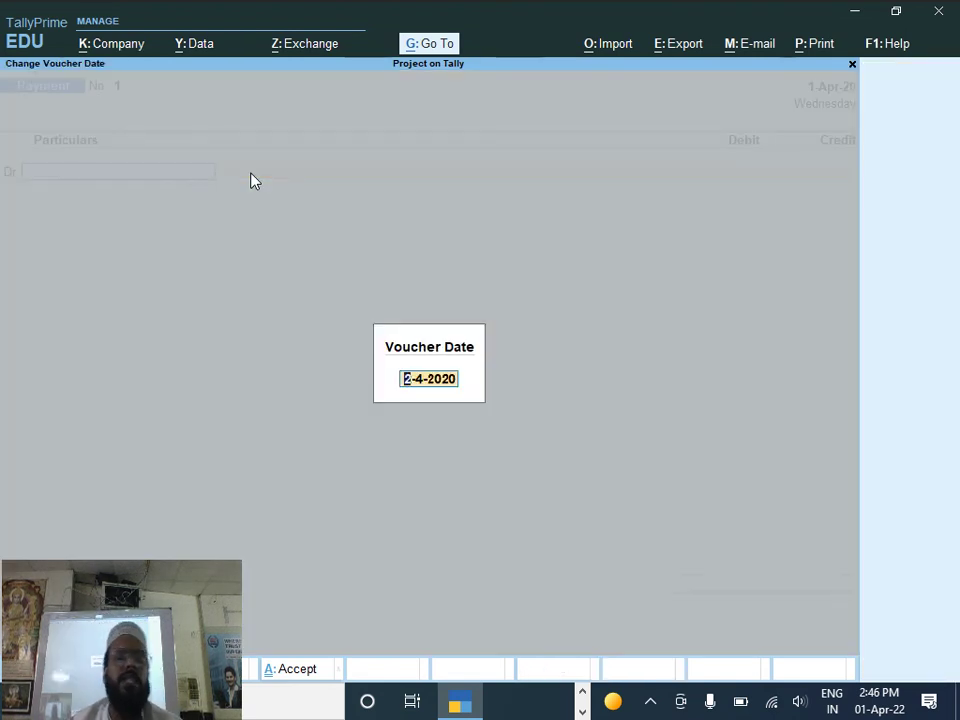
key("BackSpace")
type("2-")
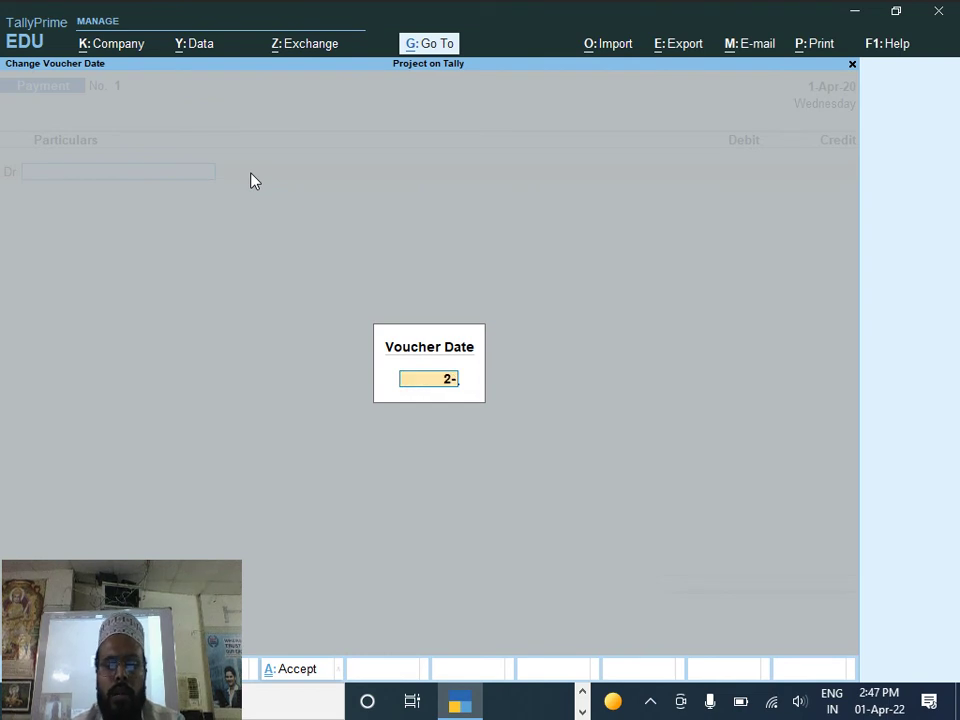
type("4")
key("Return")
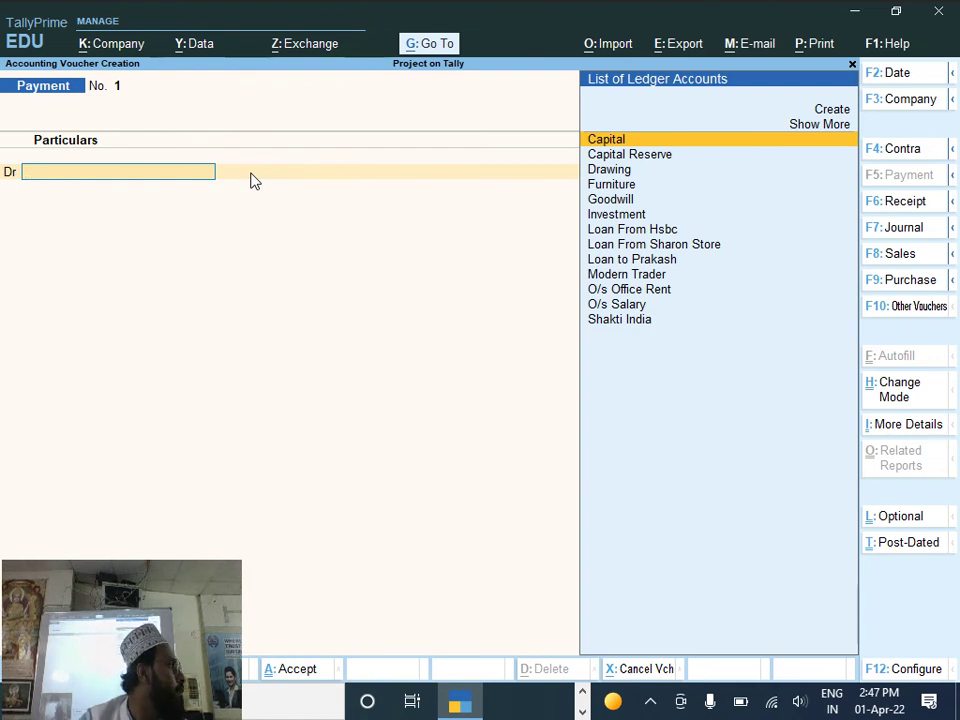
Step: Debit O/s Office Rent with 14000 in the Payment voucher
type("O")
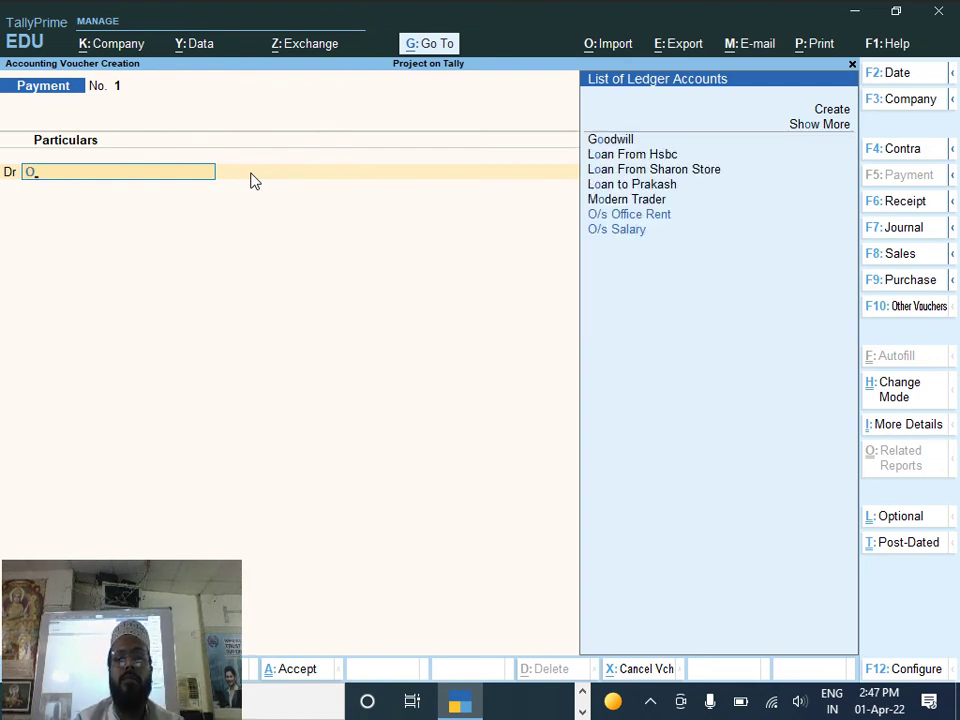
key("Down")
key("Up")
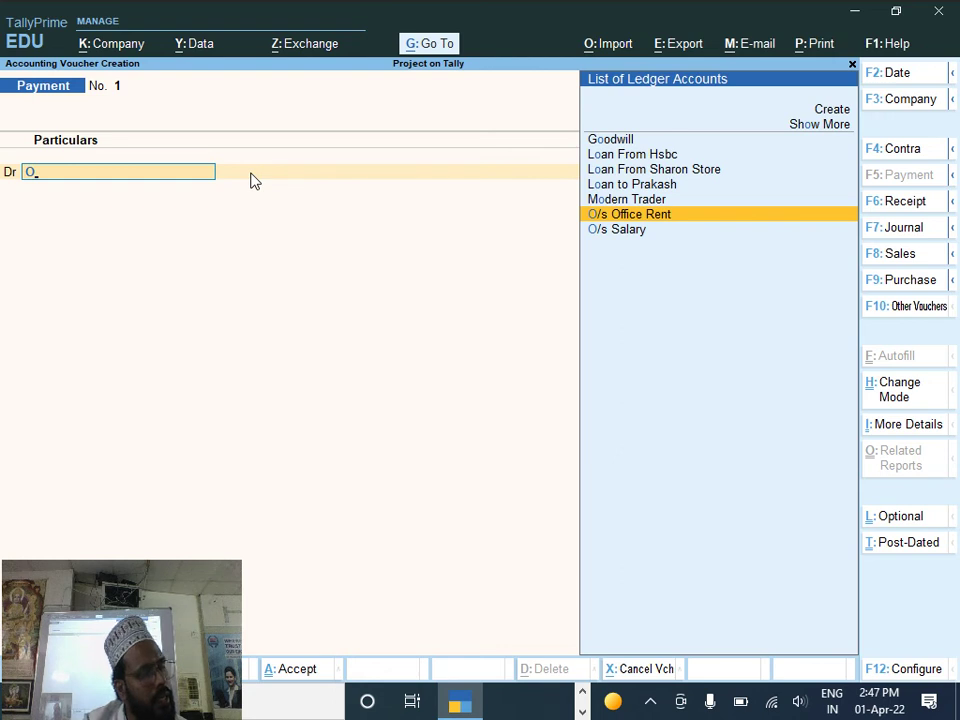
key("Return")
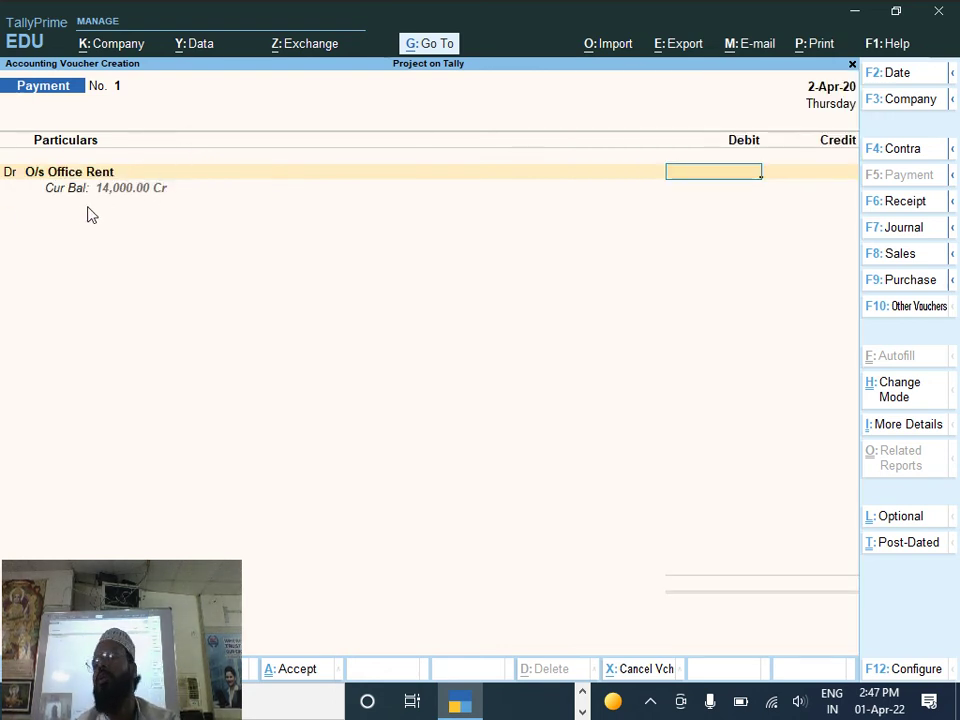
type("14000")
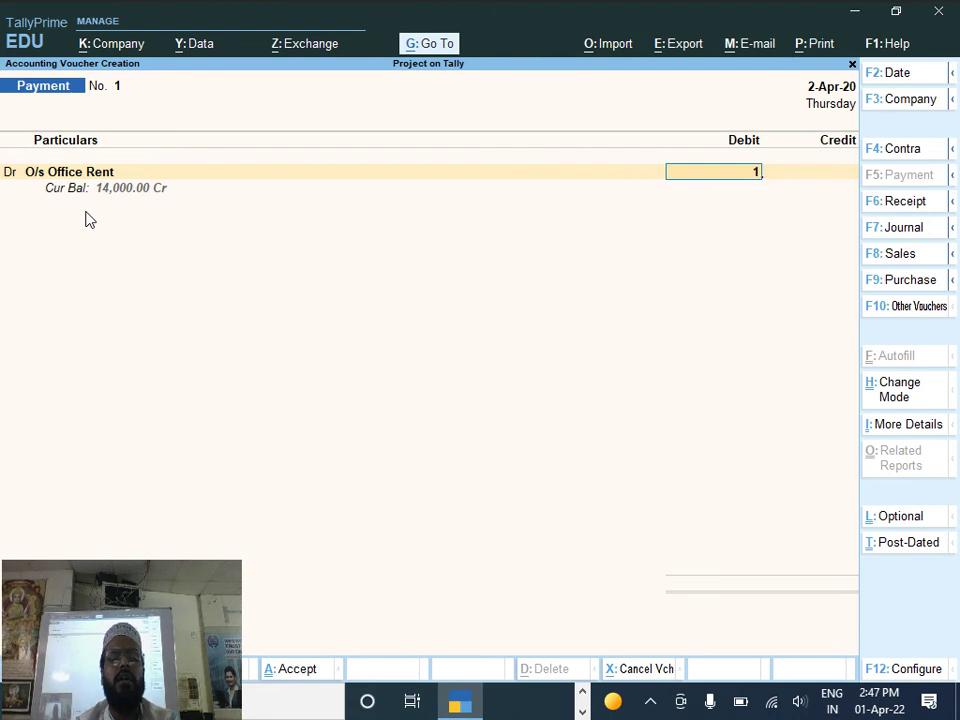
key("Return")
key("Return")
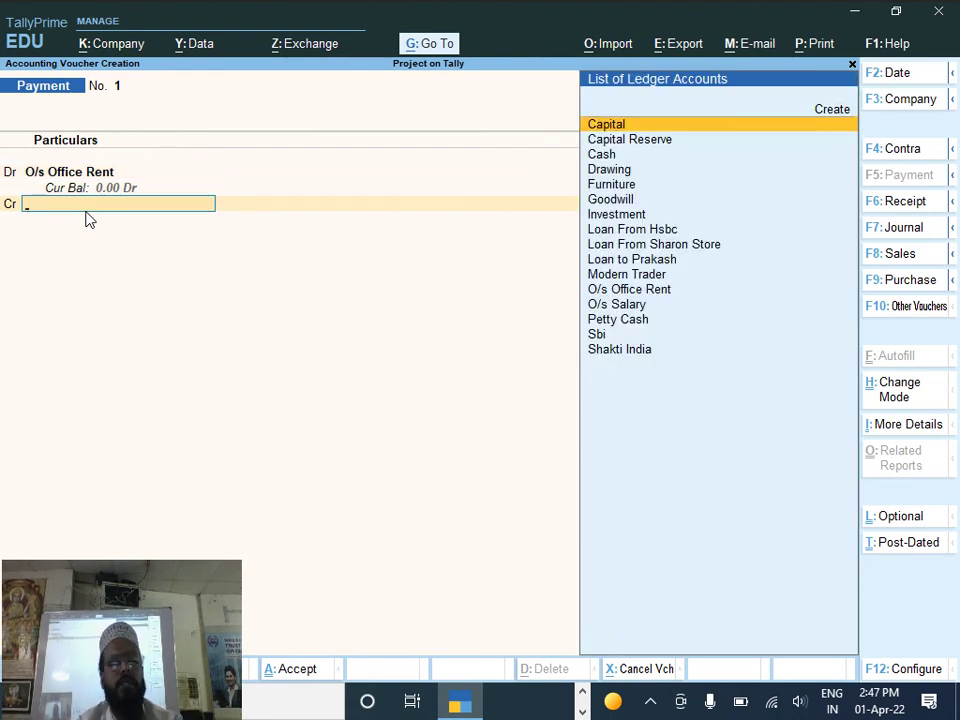
Step: Credit Sbi with 14000 by cheque, keeping the proposed bank allocation, and save the Payment voucher without narration
type("Sb")
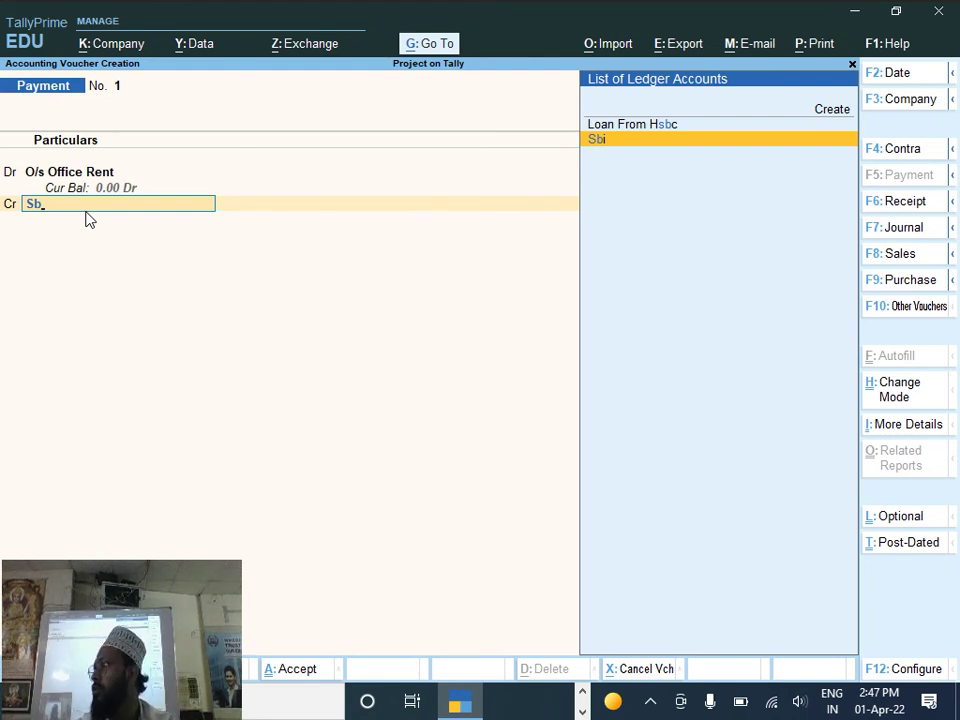
key("Return")
key("Return")
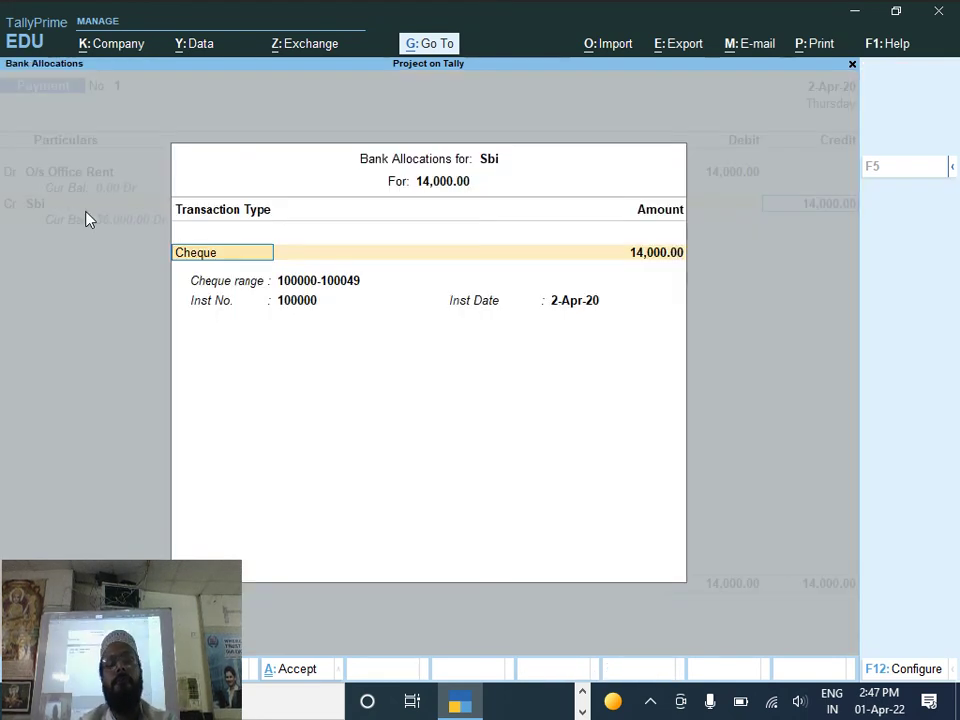
key("Return")
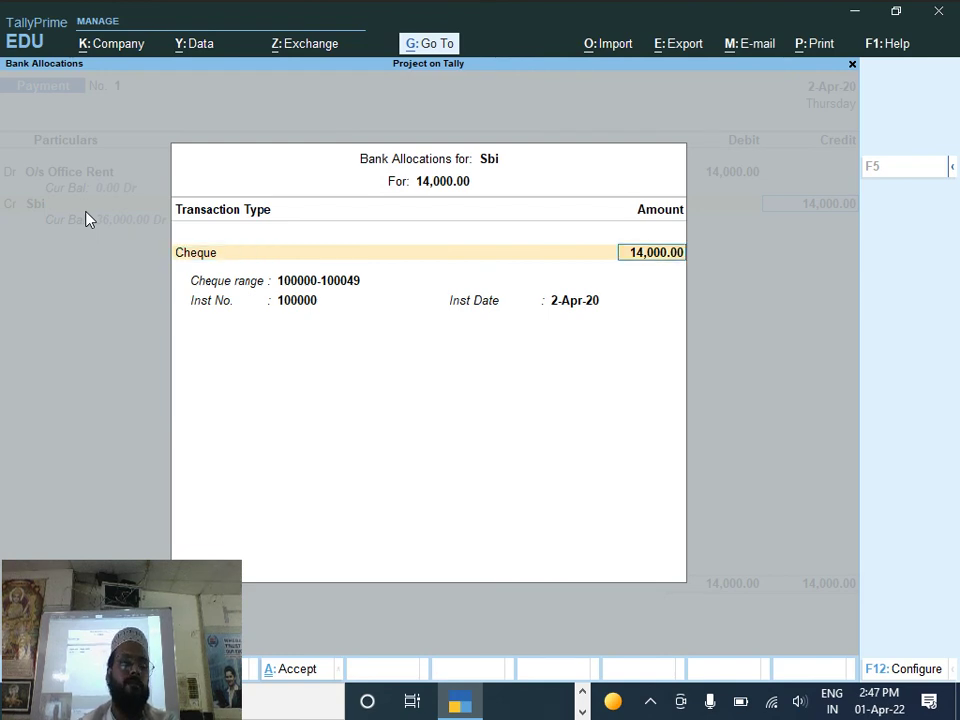
key("Return")
key("Return")
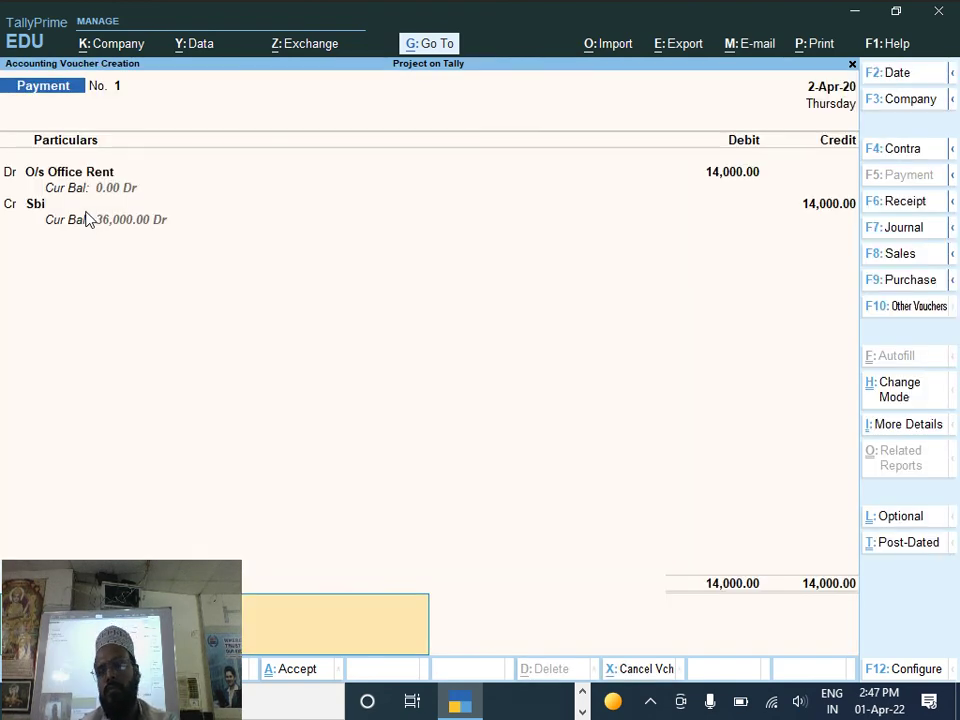
key("Return")
key("Return")
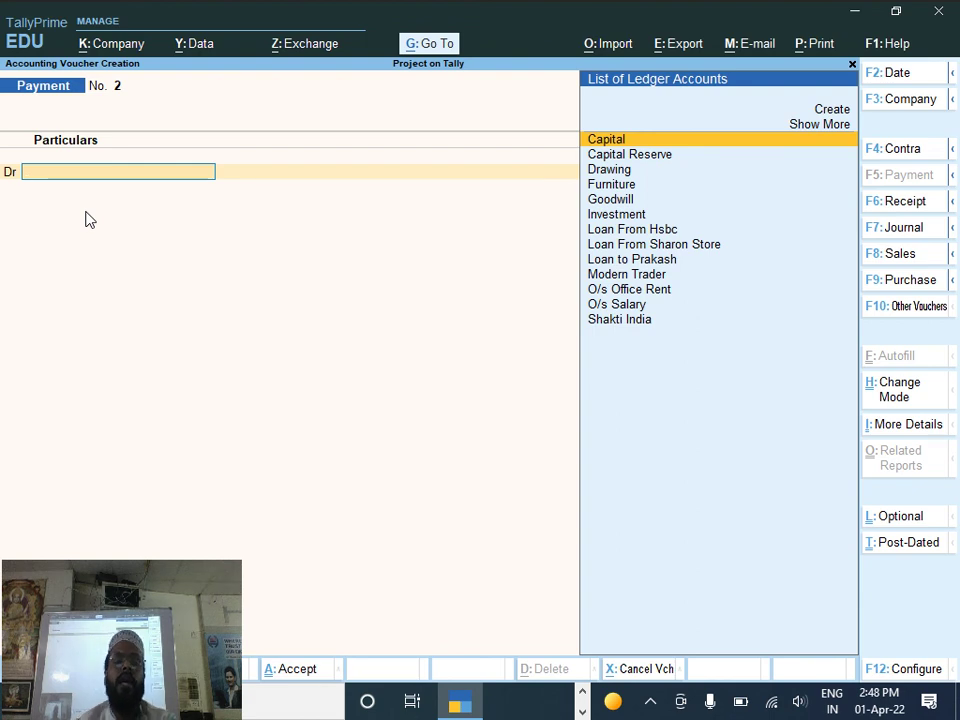
key("Escape")
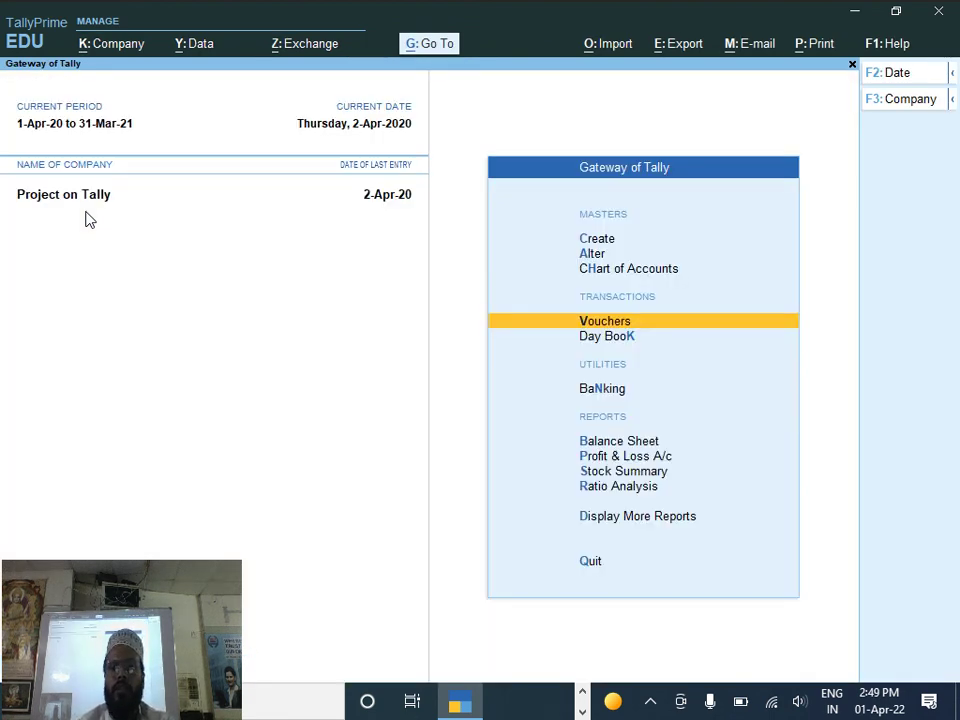
key("Up")
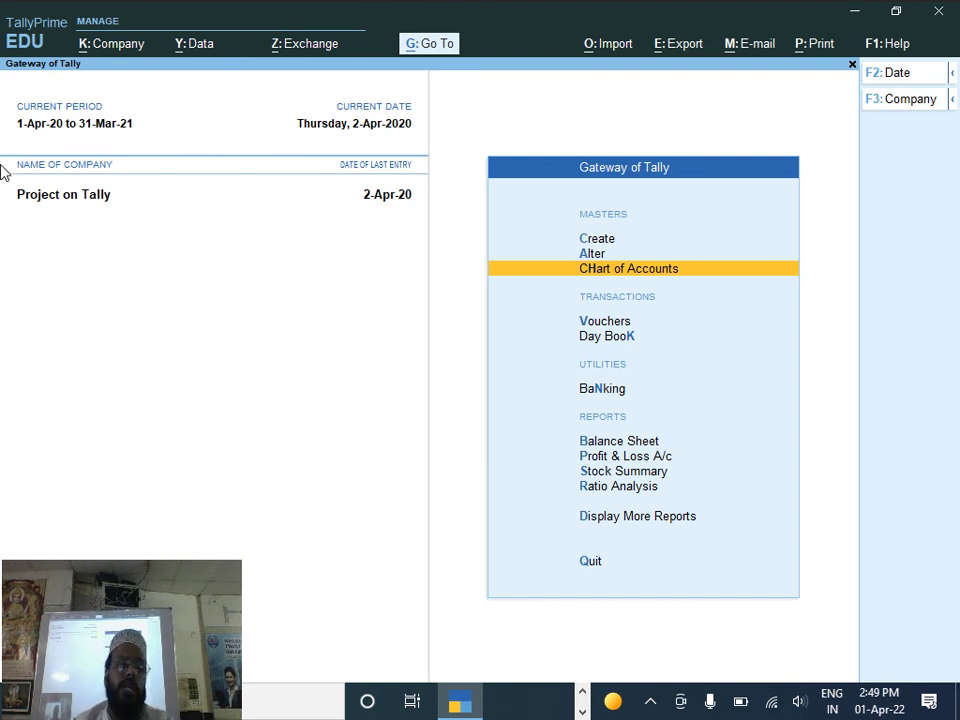
key("alt+Tab")
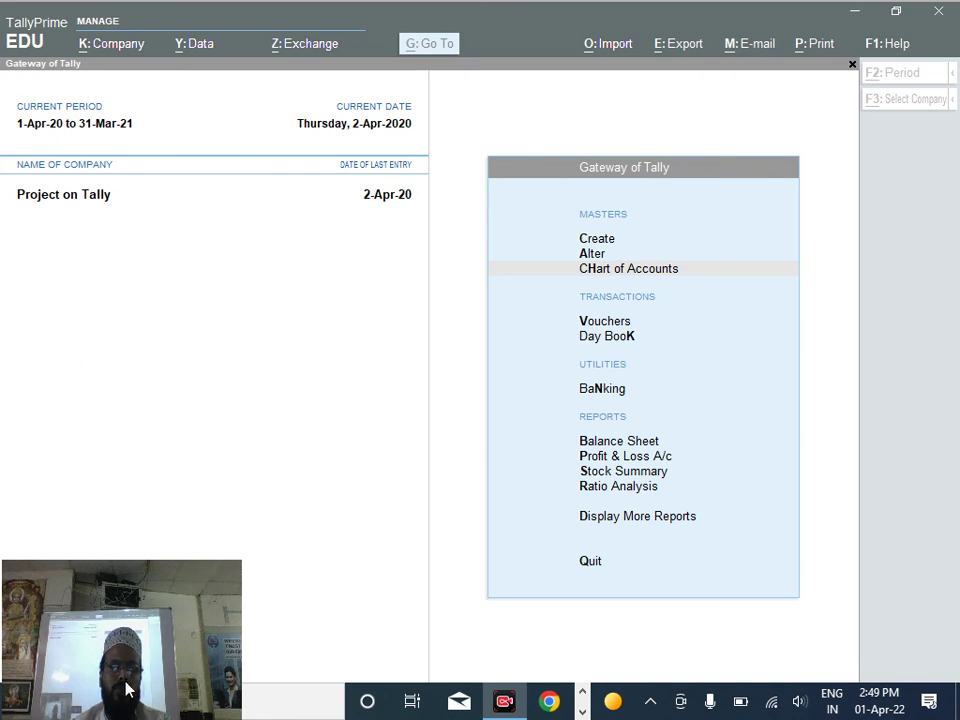
left_click_drag(128, 690, 650, 650)
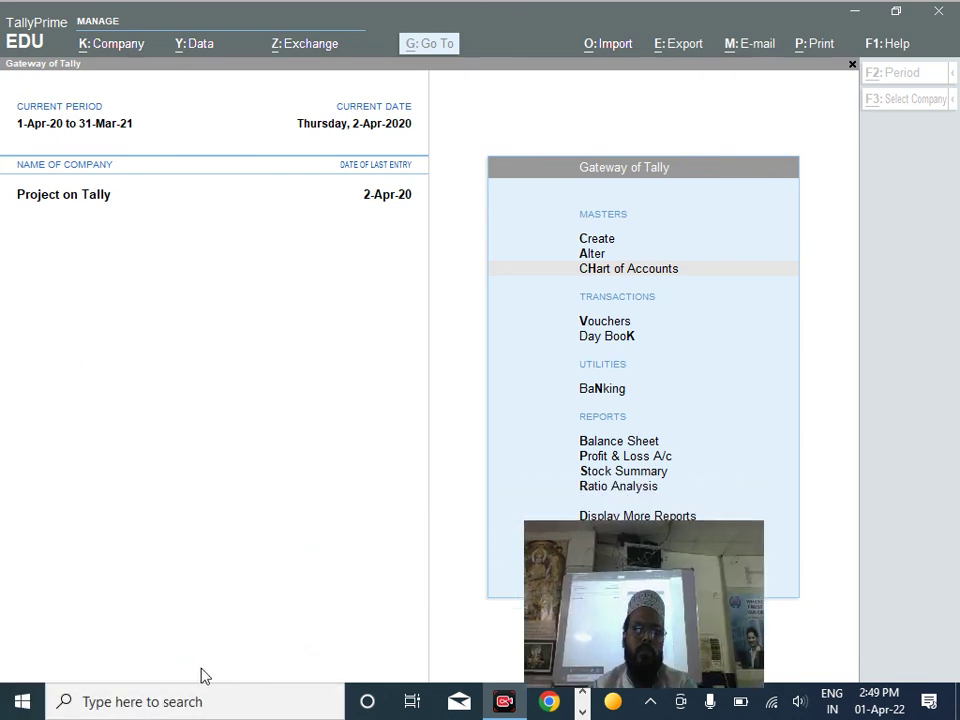
key("Down")
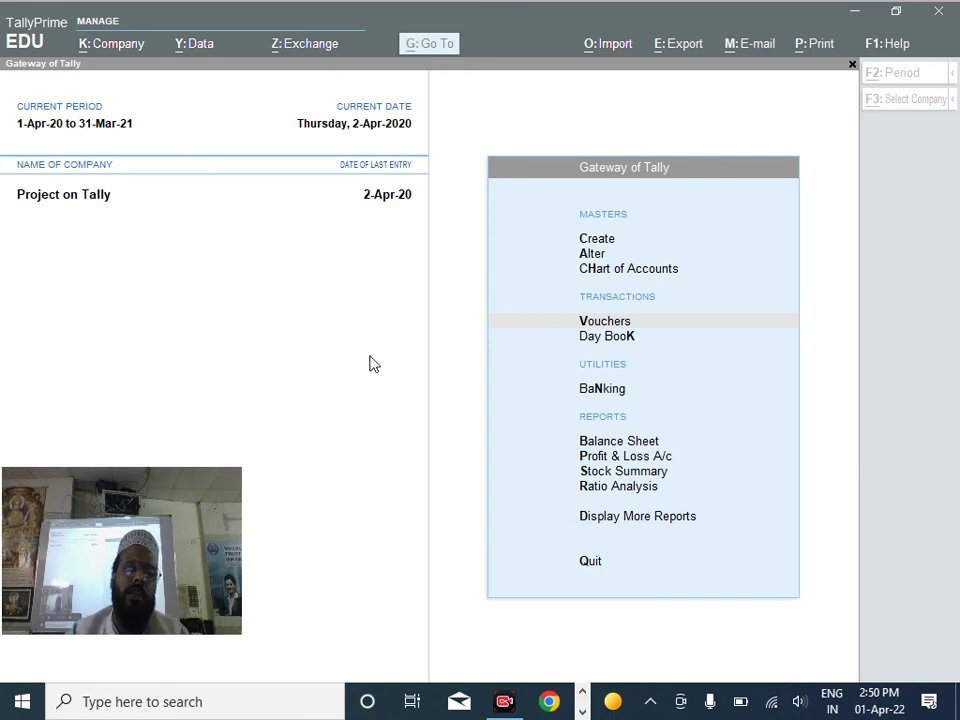
left_click(266, 358)
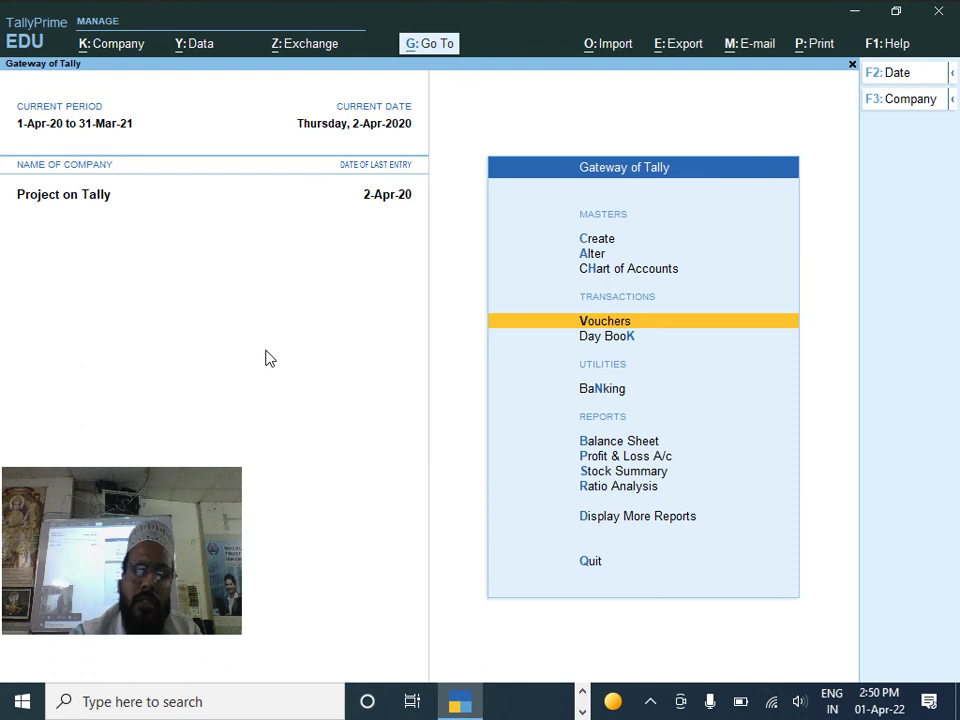